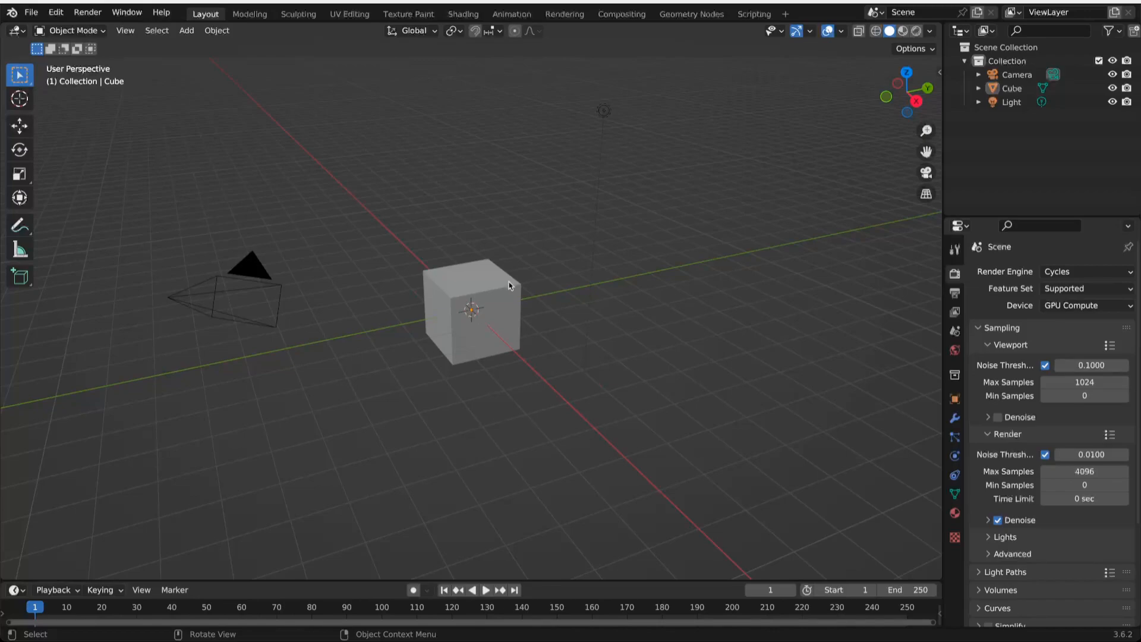
Delete the default cube from the scene.
click(487, 288)
key(x)
click(488, 284)
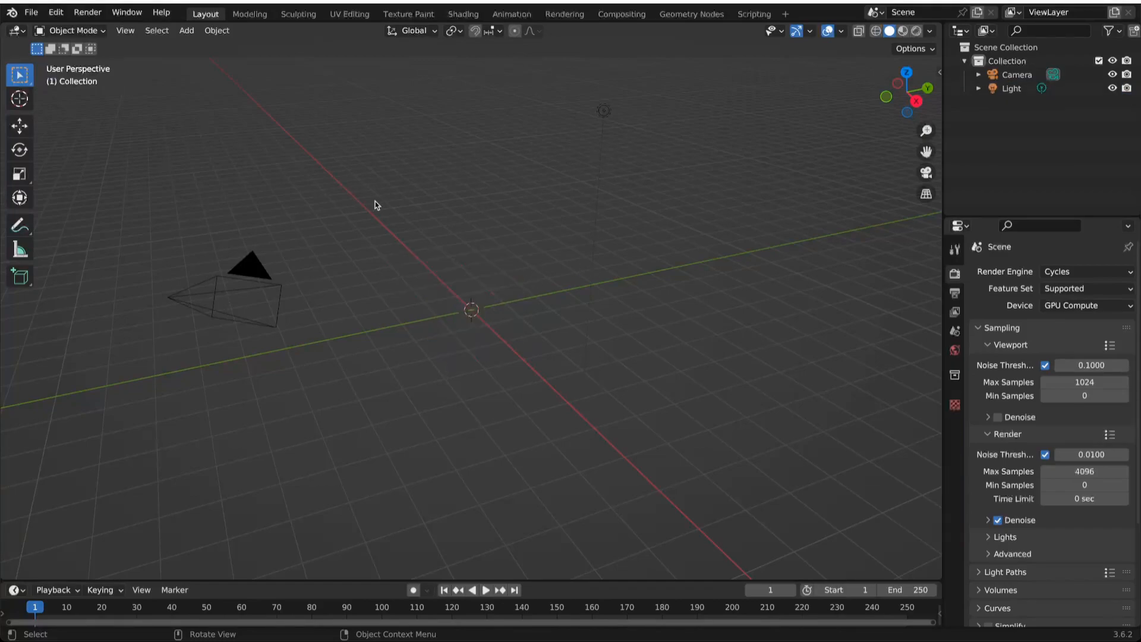
Import Goalie Throw.fbx from the fruit_knights folder as an FBX file.
click(33, 13)
mouse_move(47, 199)
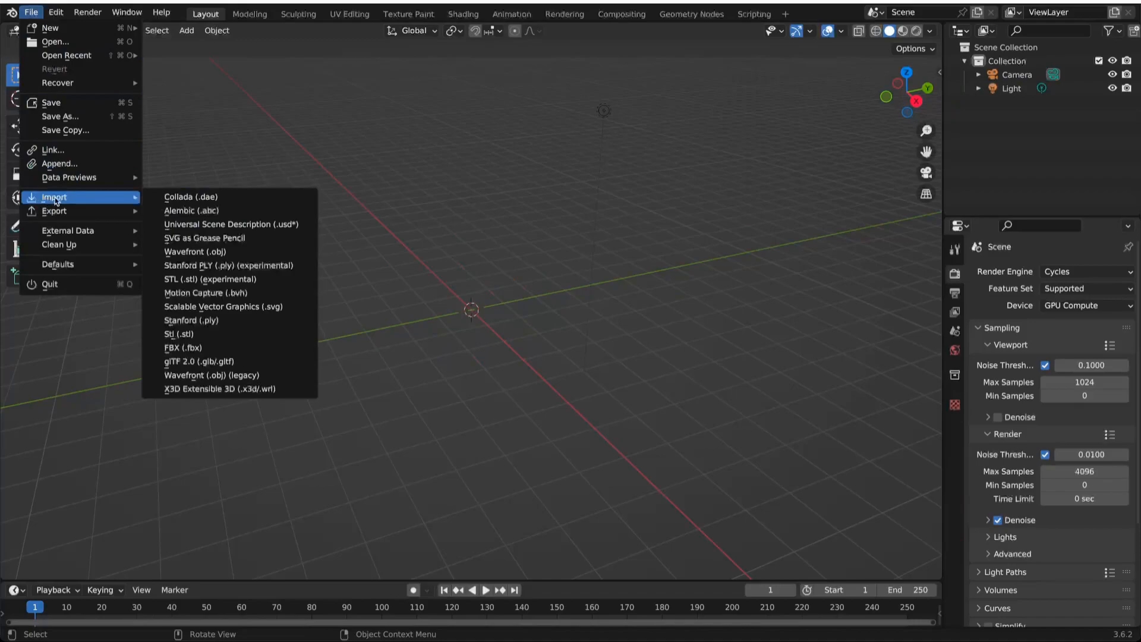
click(186, 349)
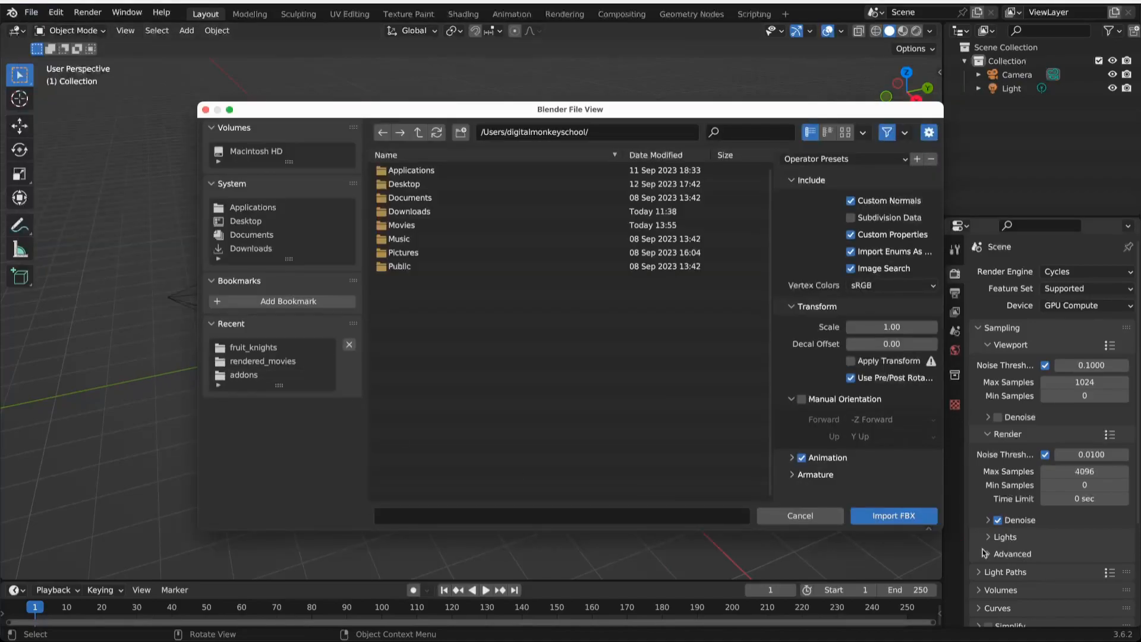
click(254, 347)
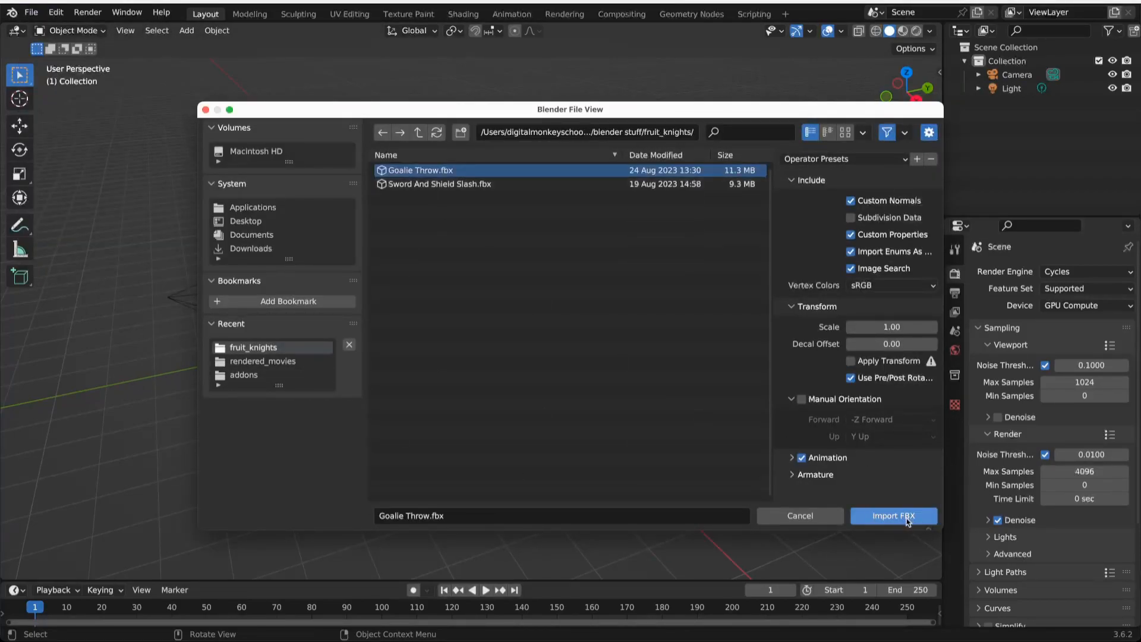
click(886, 522)
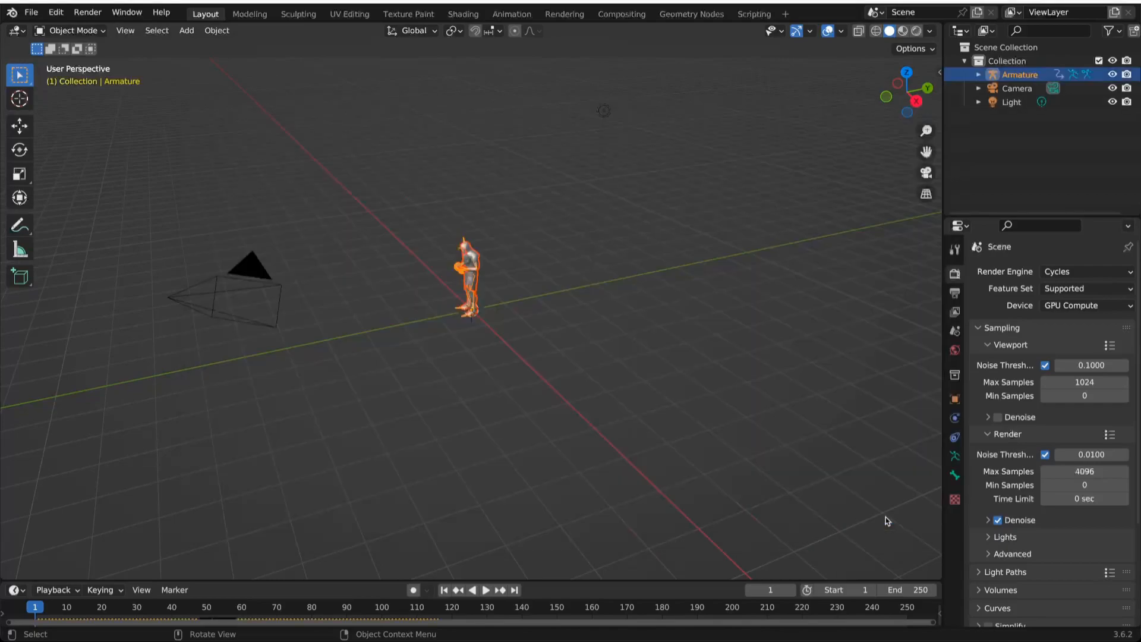
Play back the imported character's animation briefly and inspect the figure from the front.
middle_drag(416, 420, 498, 393)
scroll(634, 434, up, 3)
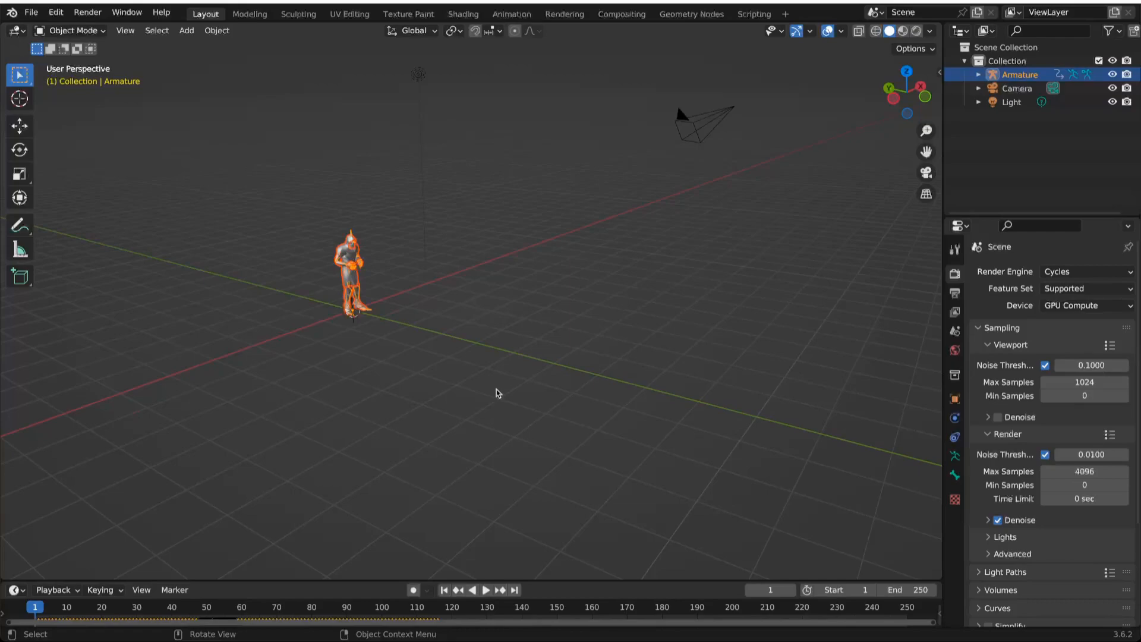
scroll(497, 390, up, 4)
key(space)
key(Escape)
scroll(538, 410, down, 3)
middle_drag(503, 410, 517, 427)
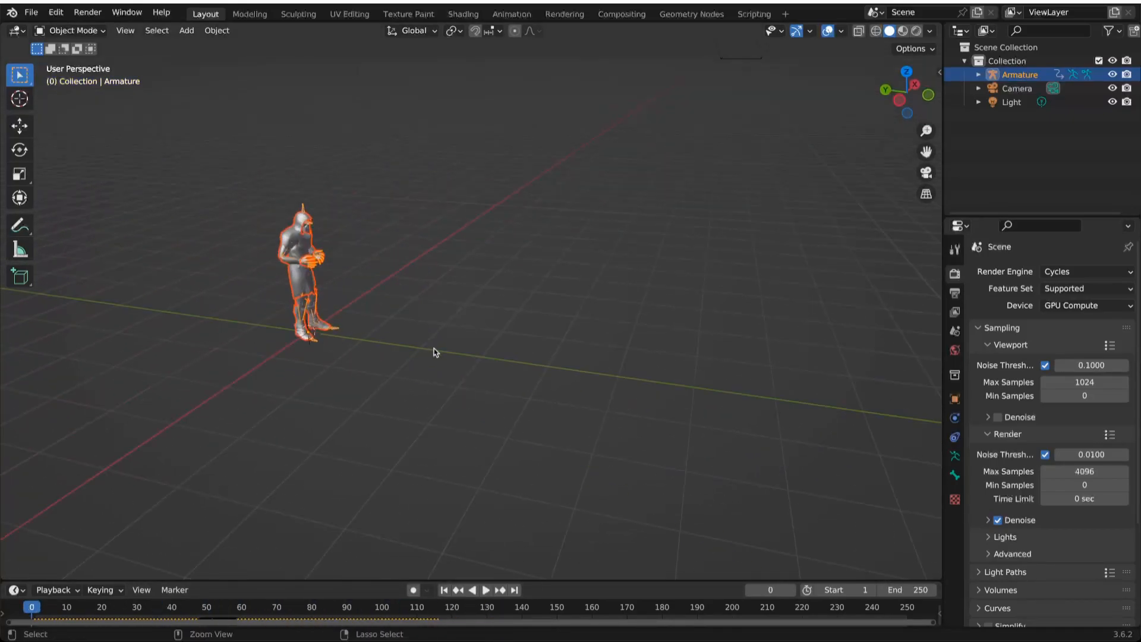
Switch the armature to Pose Mode with X-ray enabled and select the first middle-finger bone of the right hand.
key(ctrl+Tab)
key(KP_Decimal)
scroll(504, 327, up, 3)
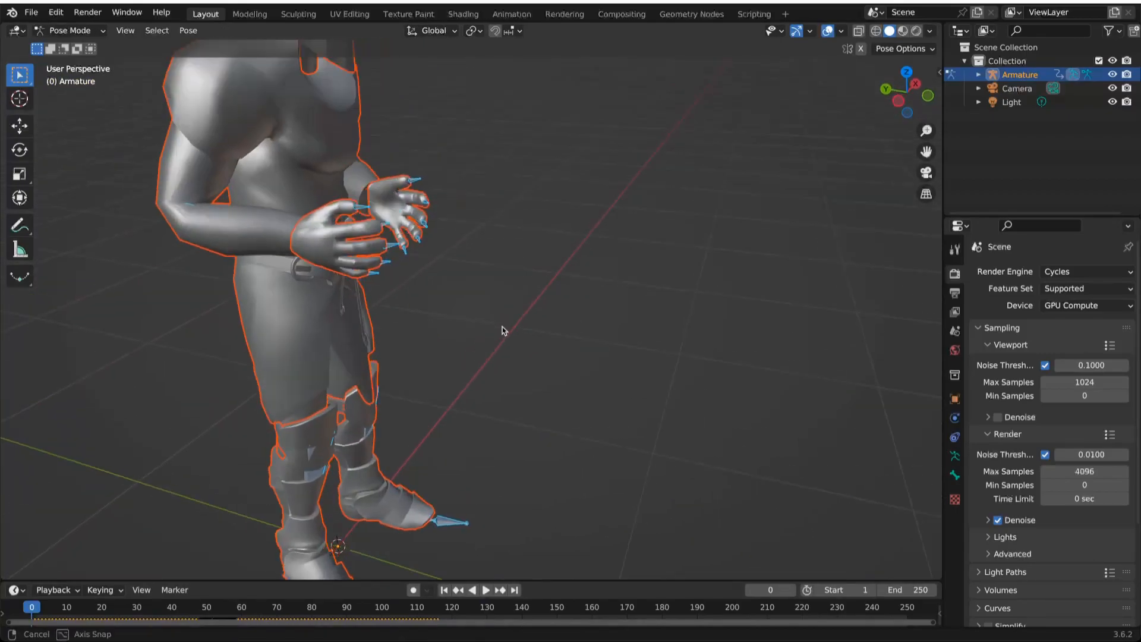
key(alt+z)
scroll(397, 347, up, 3)
middle_drag(397, 347, 423, 350)
click(443, 330)
middle_drag(503, 351, 430, 365)
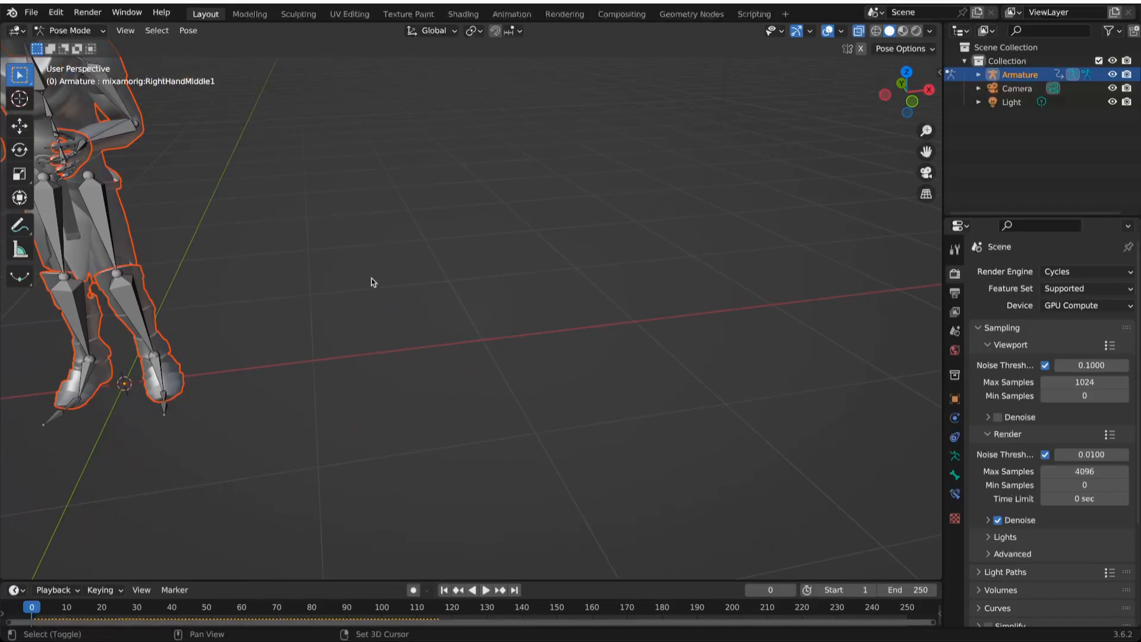
Add the left hand's first middle-finger bone to the selection and snap the 3D cursor to the point between both hands.
shift+middle_drag(342, 262, 711, 390)
drag(711, 390, 711, 390)
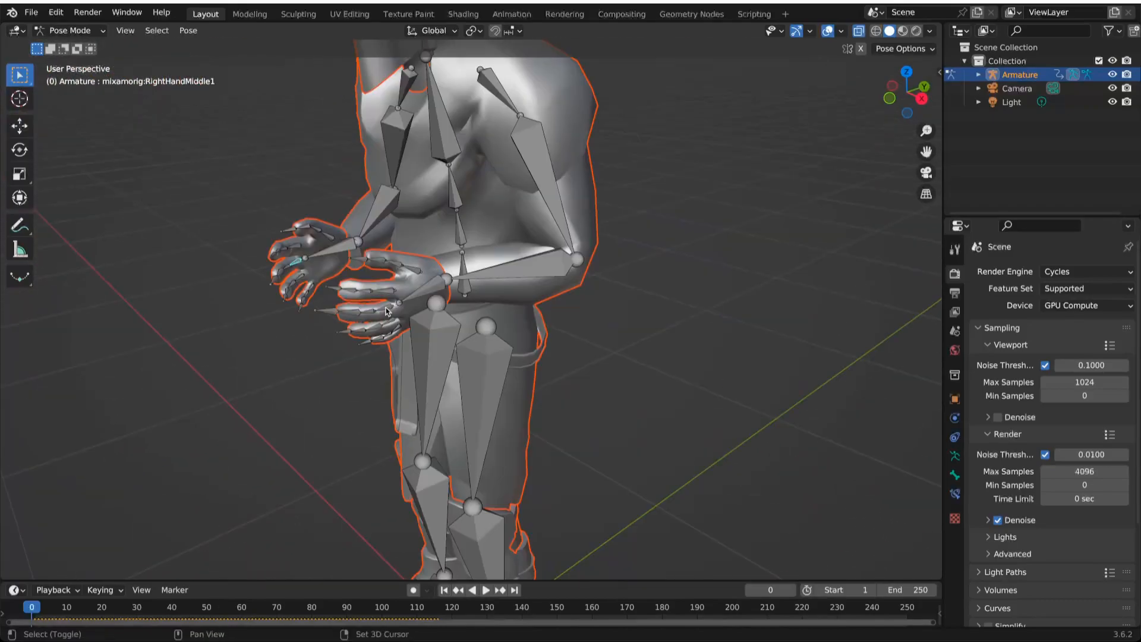
shift+click(389, 312)
key(shift+s)
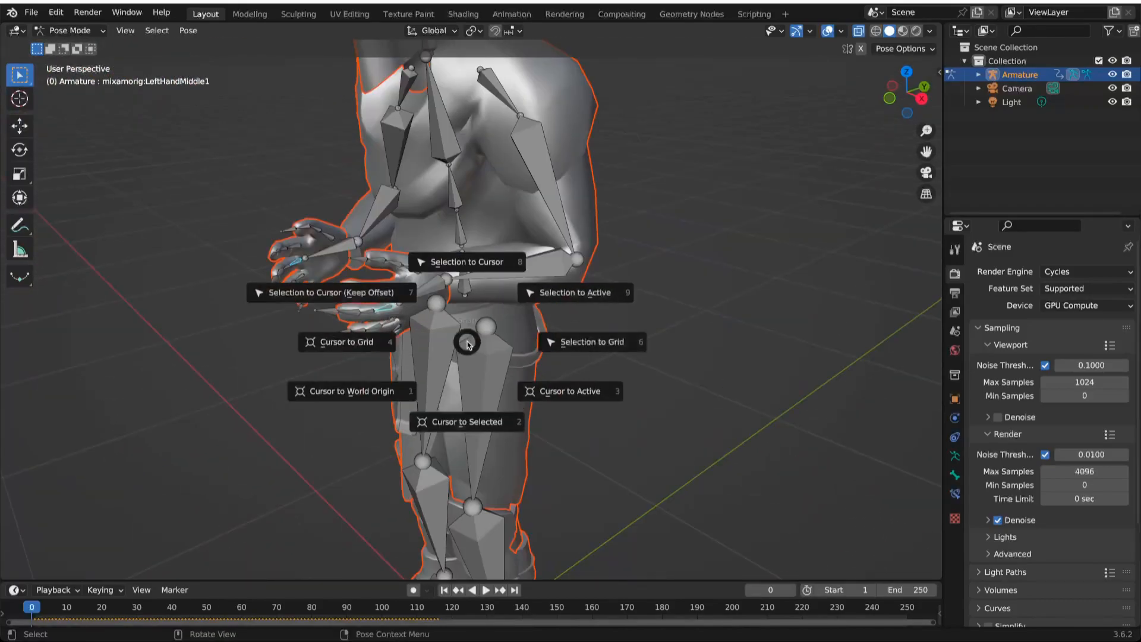
click(452, 423)
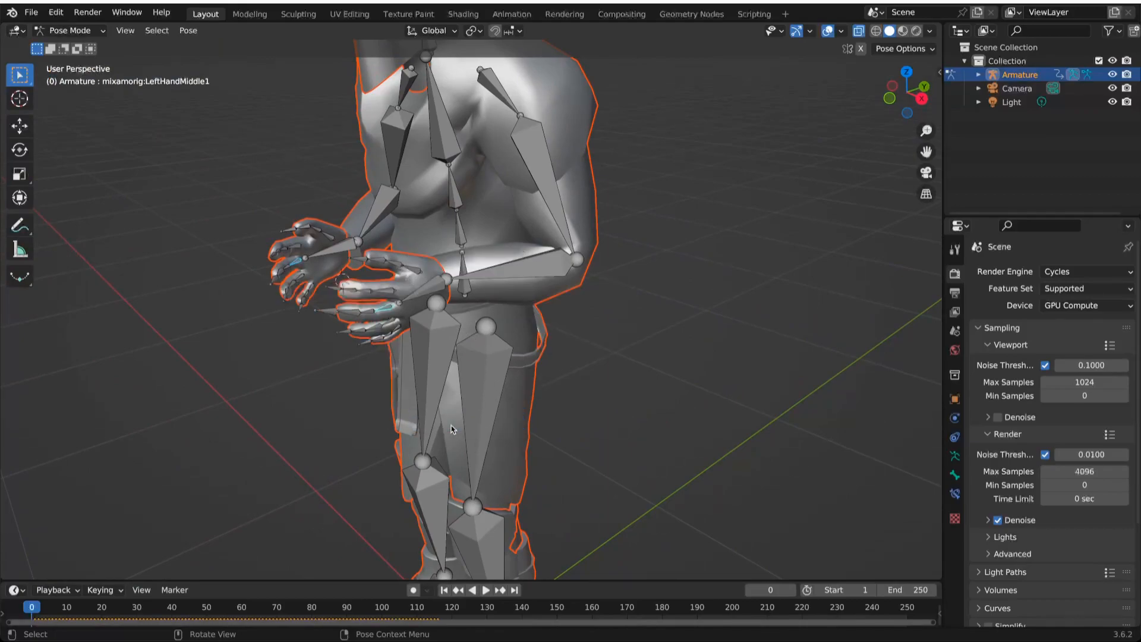
middle_drag(449, 413, 509, 426)
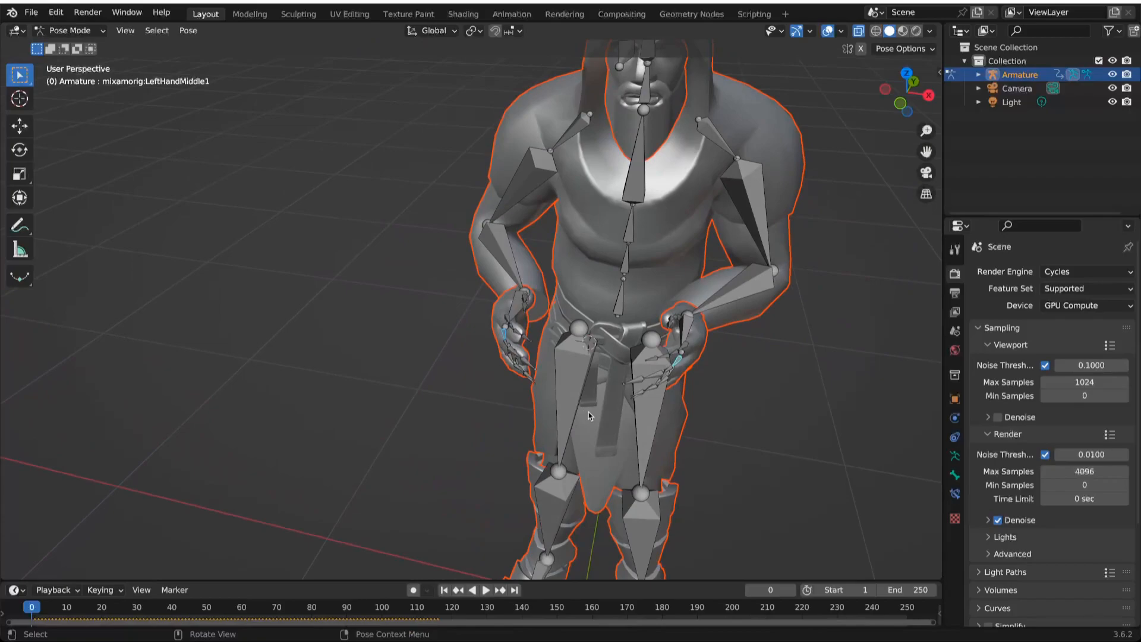
Return to Object Mode and add an ico sphere at the 3D cursor.
key(ctrl+Tab)
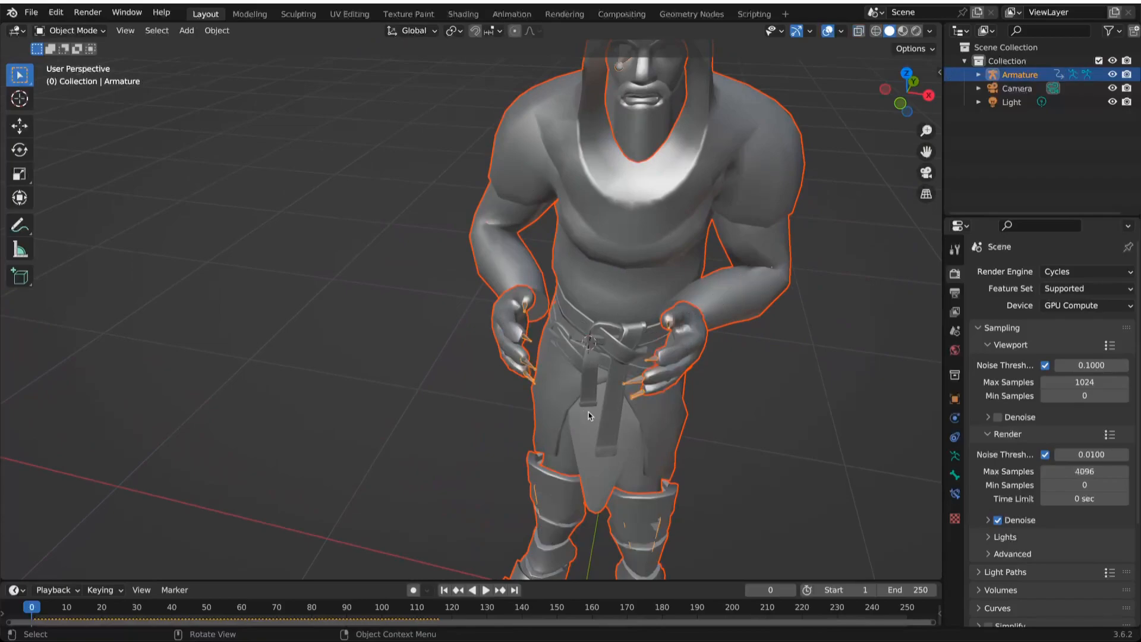
key(shift+a)
mouse_move(555, 369)
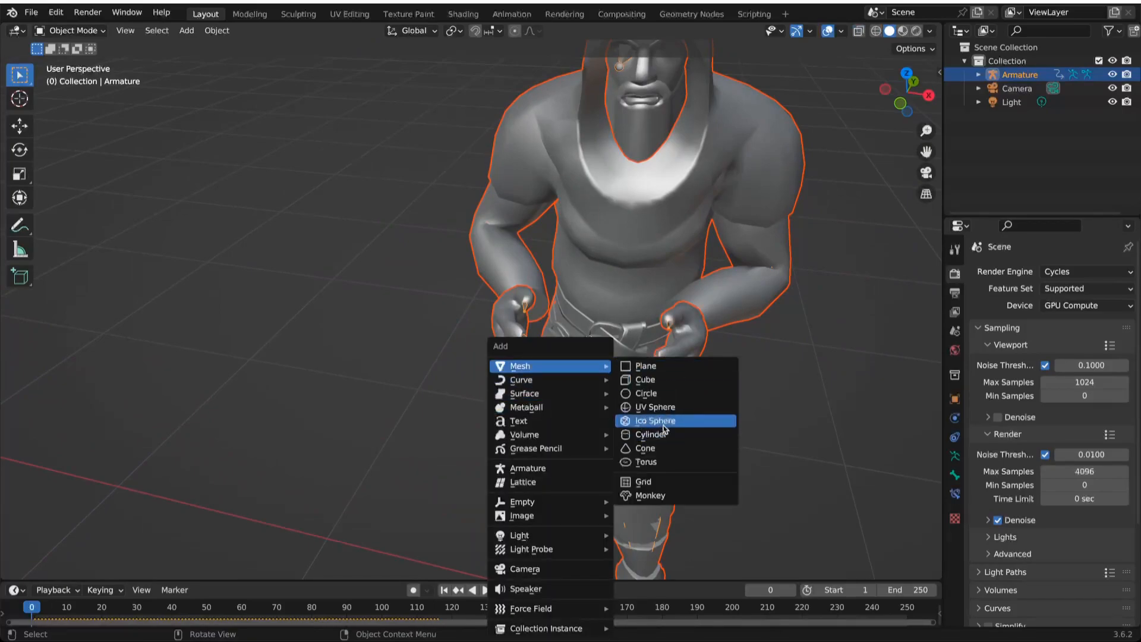
click(702, 421)
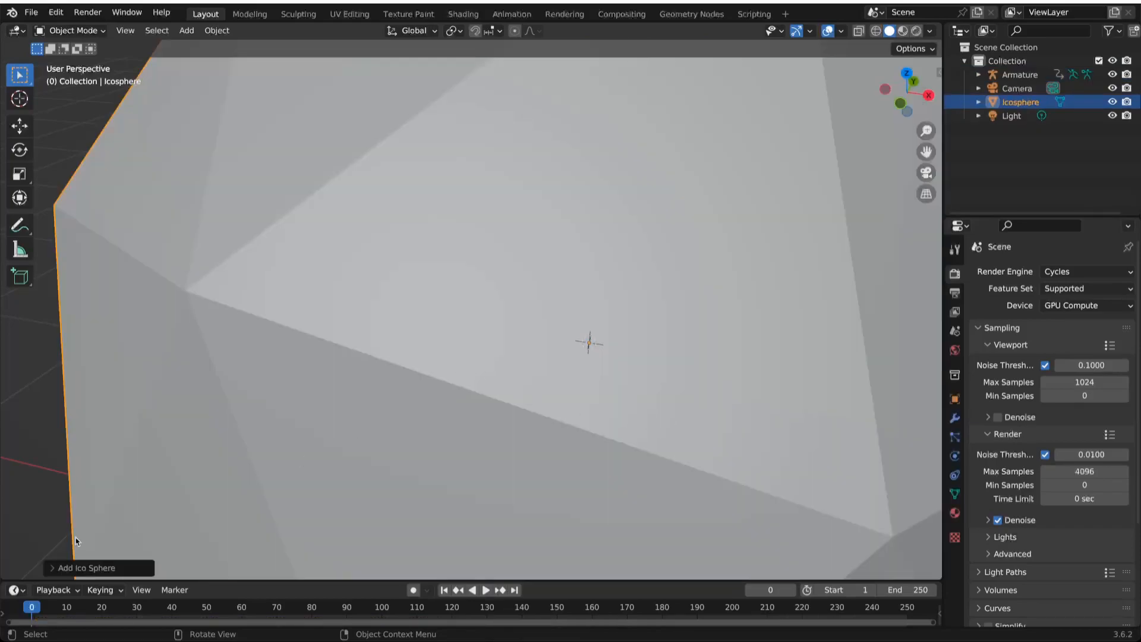
Set the ico sphere to 1 subdivision with a radius of 0.181 m so it fits between the hands.
click(52, 568)
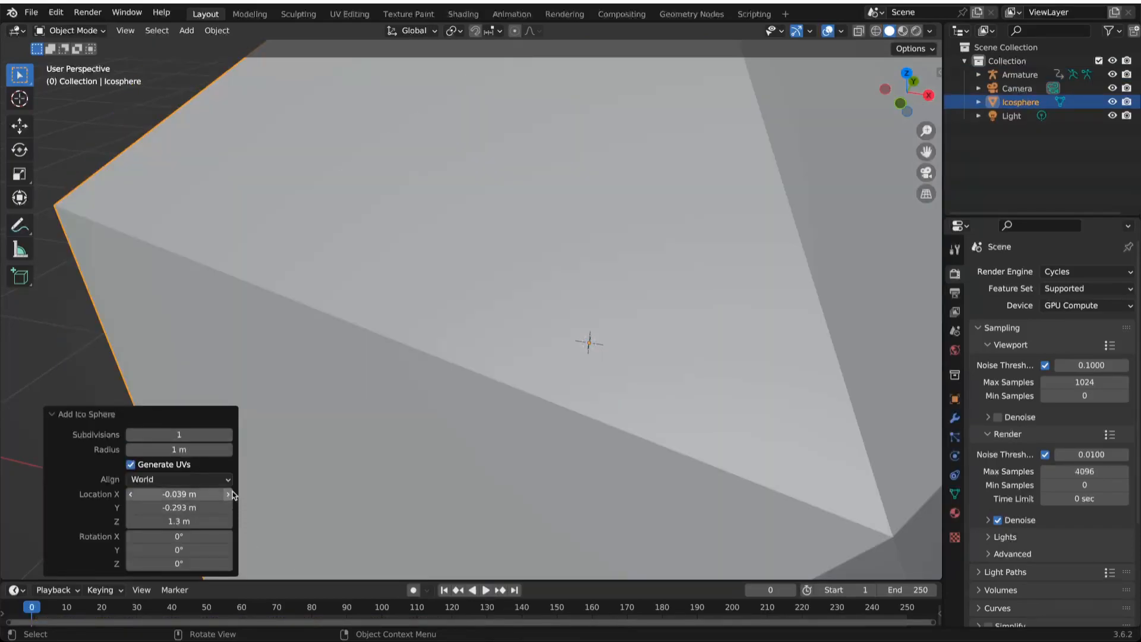
double_click(161, 450)
text(0.01)
key(Return)
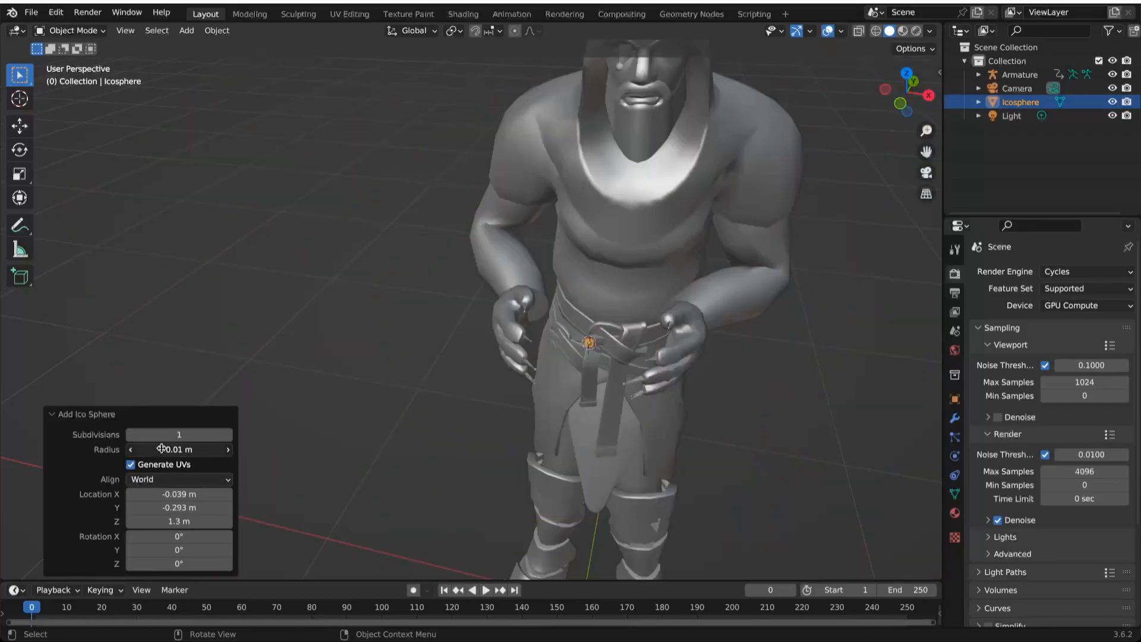
drag(162, 449, 3, 412)
middle_drag(626, 440, 663, 416)
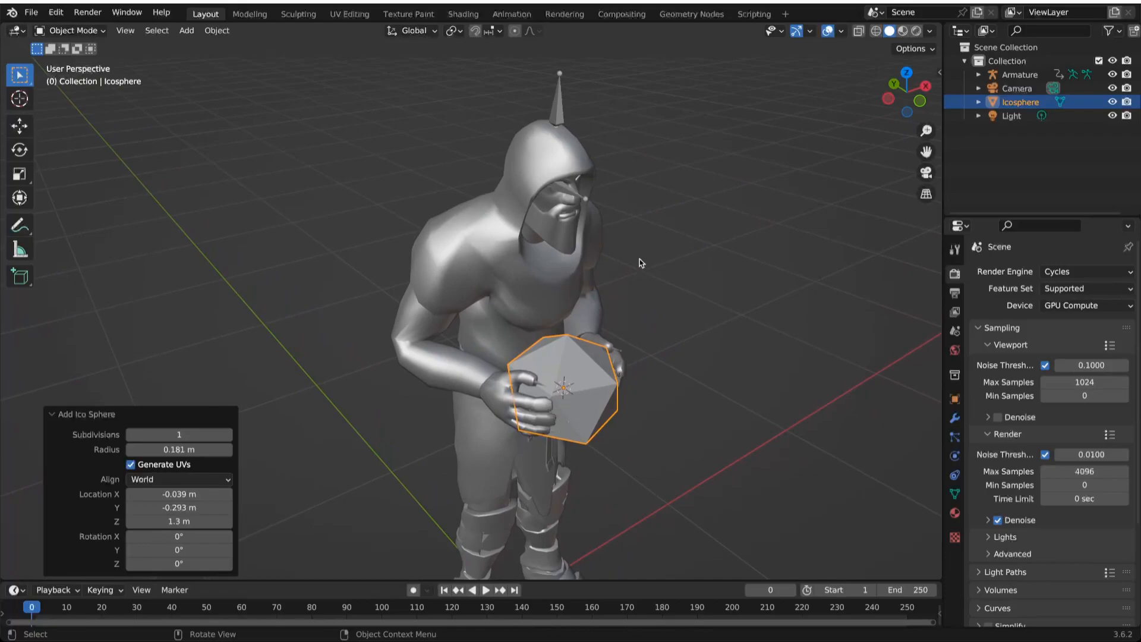
Parent the ico sphere to the right hand's first middle-finger bone of the armature using the Bone option.
shift+click(564, 104)
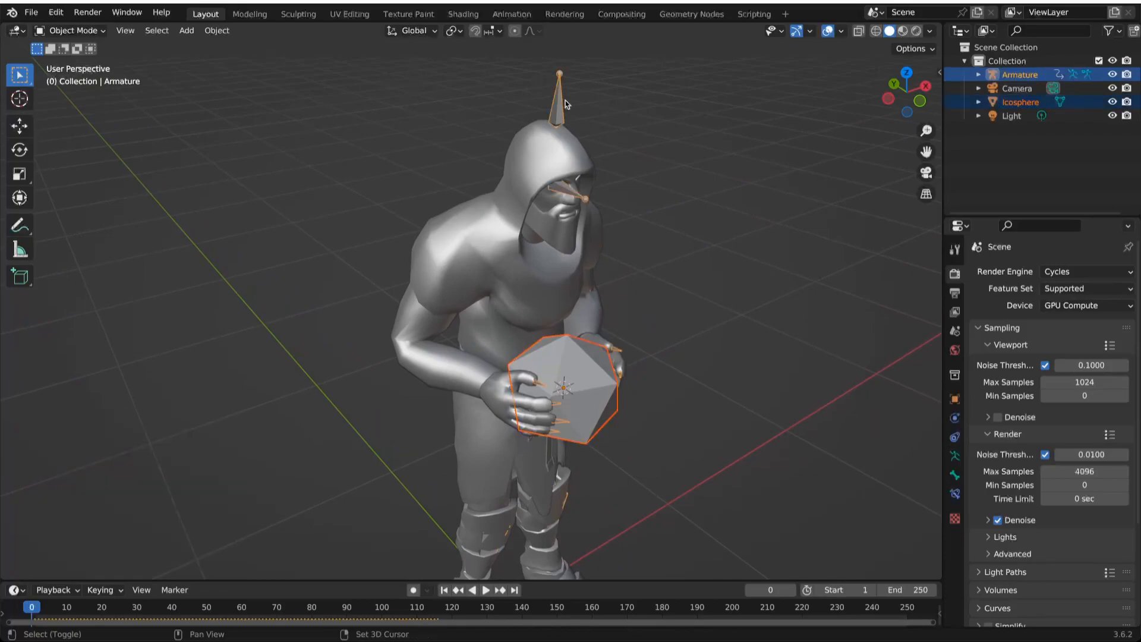
key(ctrl+Tab)
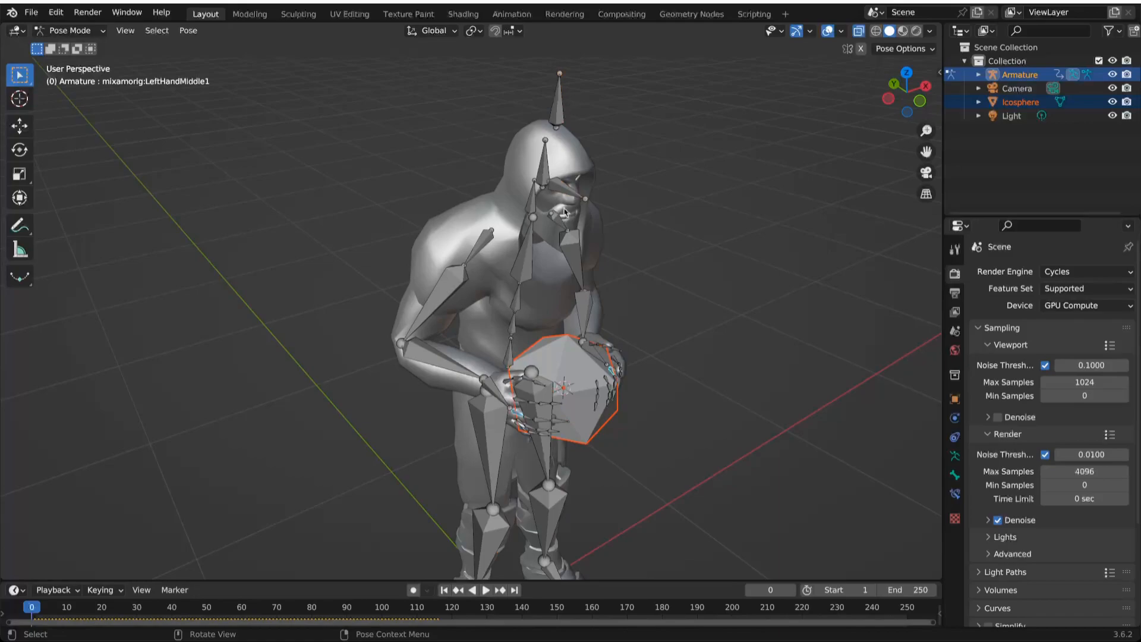
middle_drag(529, 303, 576, 278)
scroll(697, 415, up, 5)
drag(871, 406, 890, 418)
middle_drag(880, 416, 716, 283)
key(ctrl+p)
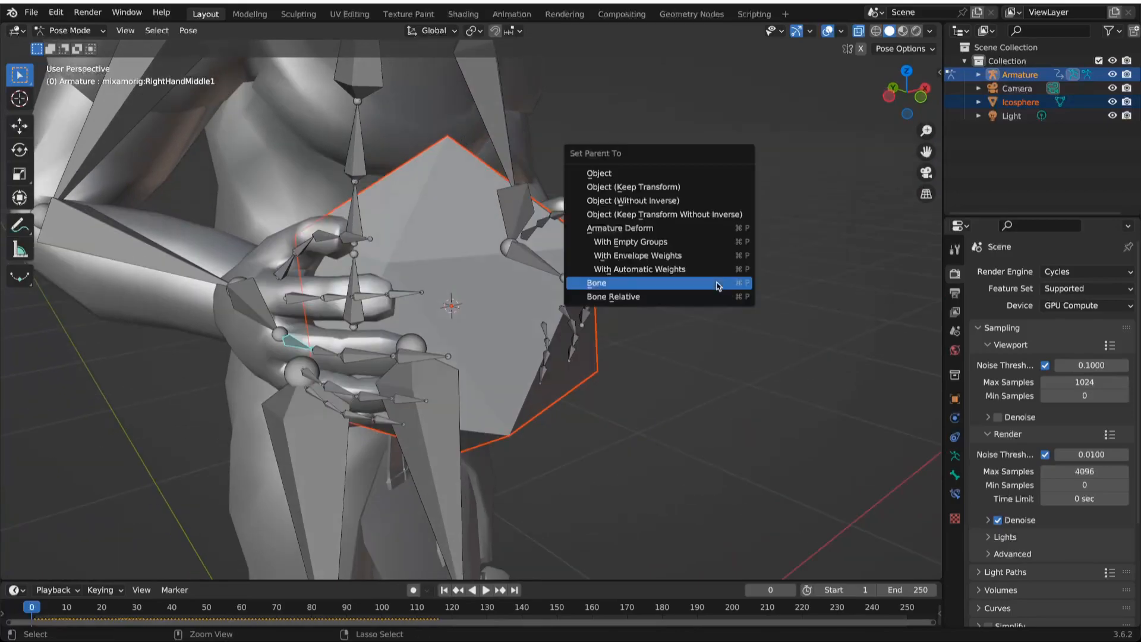
click(717, 285)
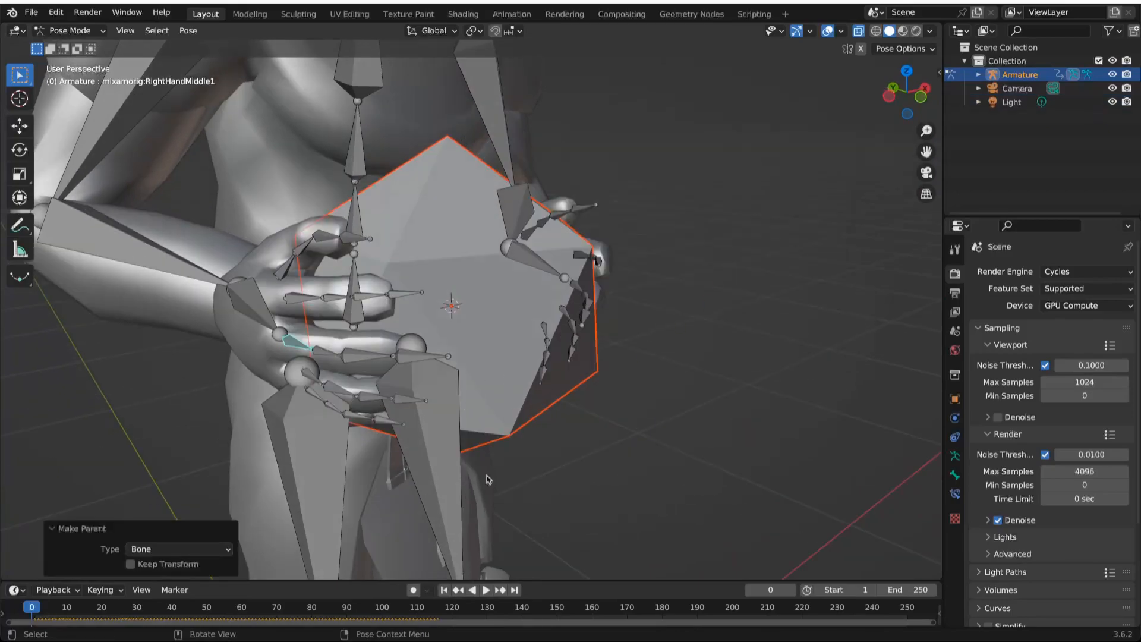
Scrub and play the throw animation to check the ball's motion with the hand, stopping at frame 49.
scroll(506, 423, down, 7)
drag(33, 609, 206, 610)
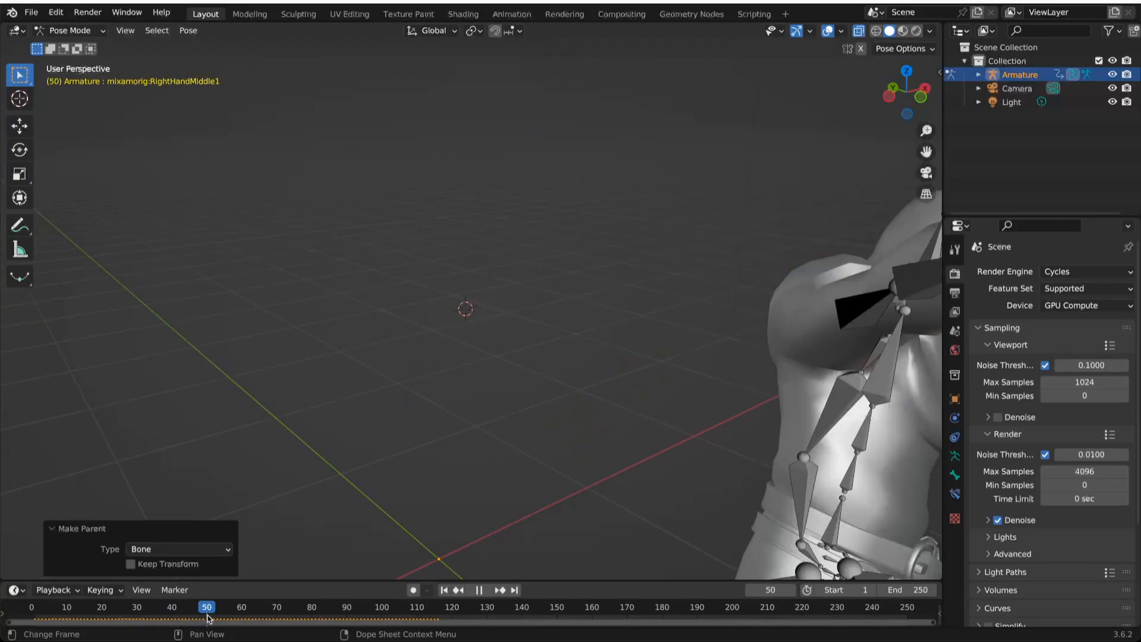
key(space)
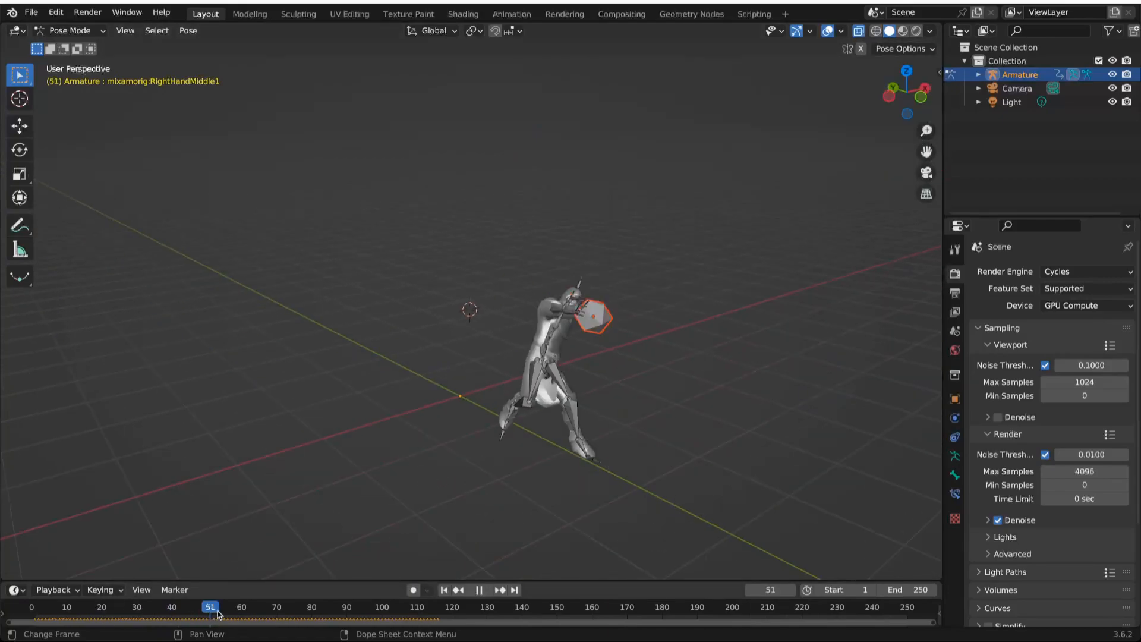
drag(424, 609, 204, 623)
scroll(476, 483, up, 3)
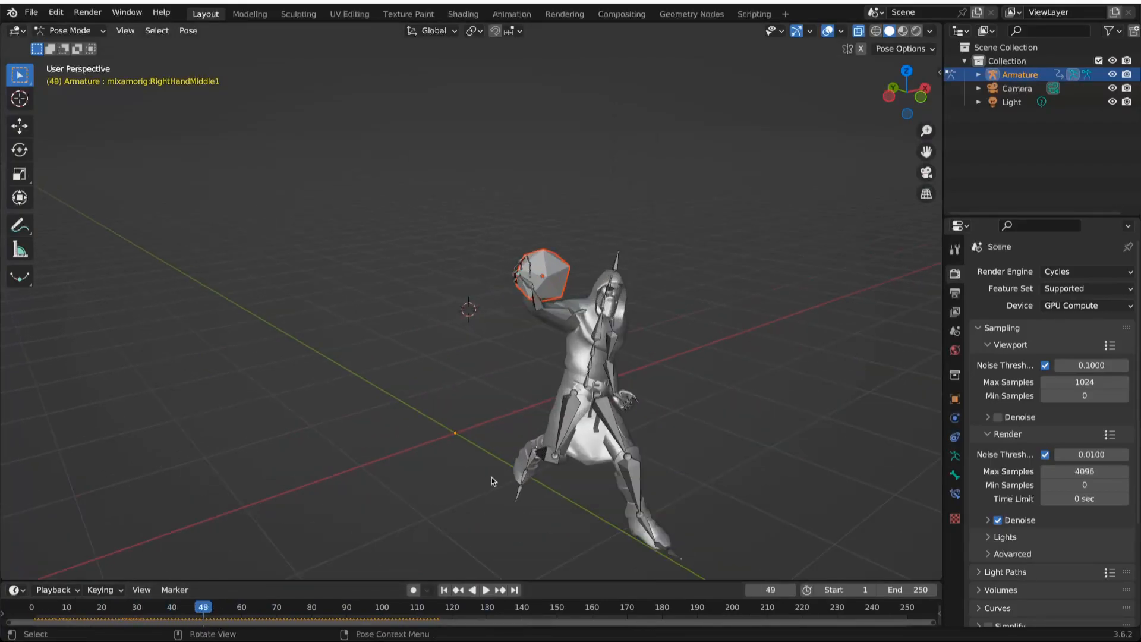
shift+middle_drag(529, 476, 504, 454)
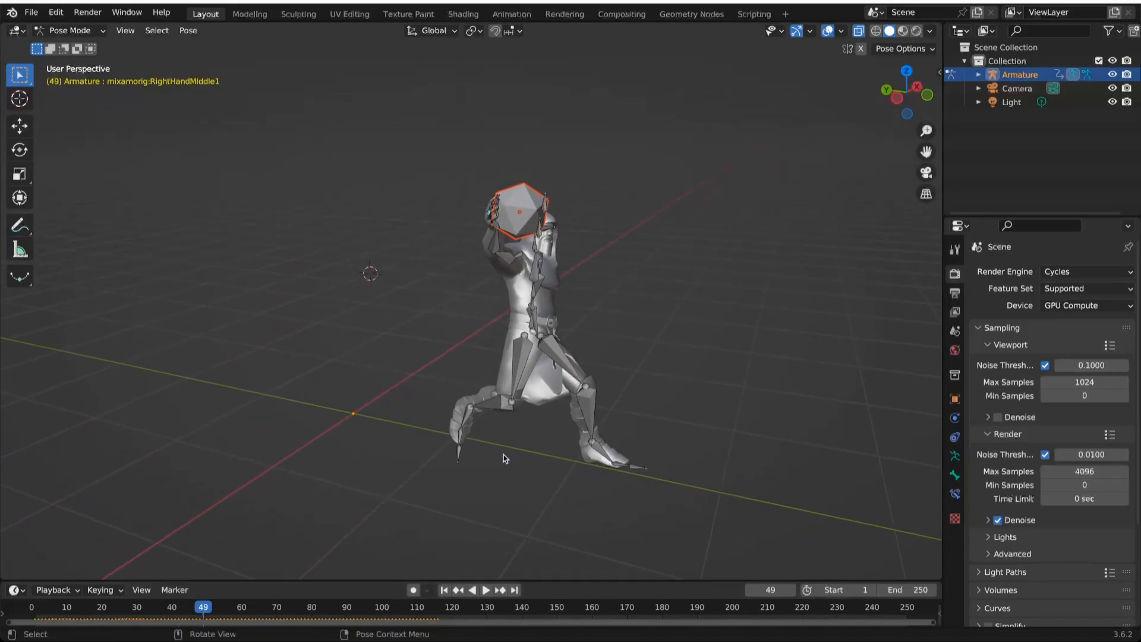
Reset the 3D cursor to the world origin in Object Mode and add a 30 m plane there.
key(ctrl+Tab)
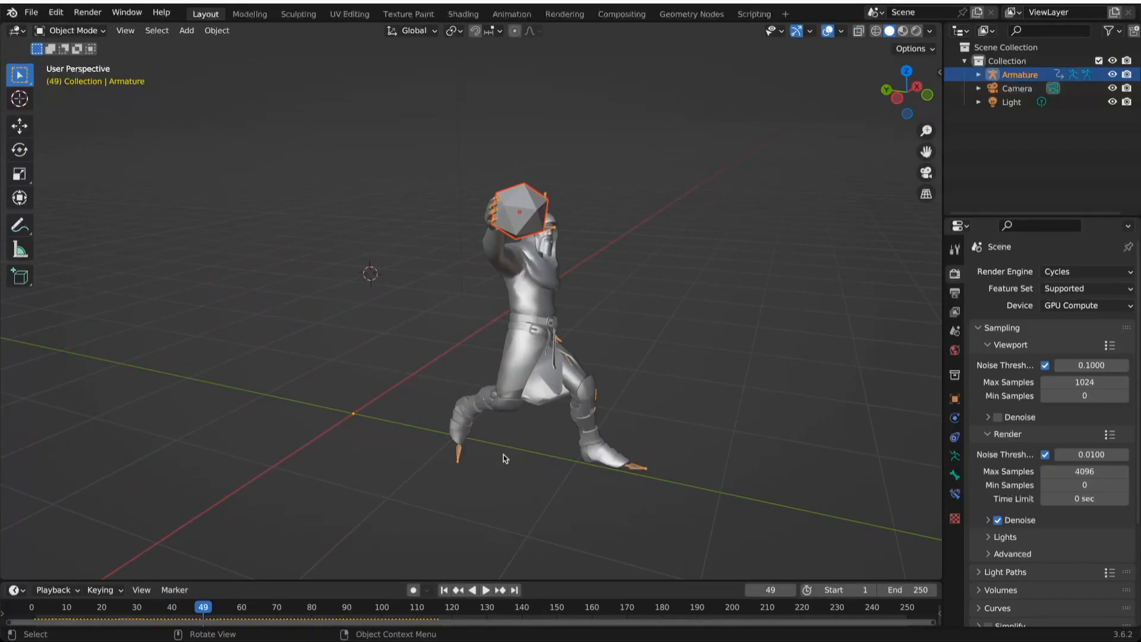
key(shift+c)
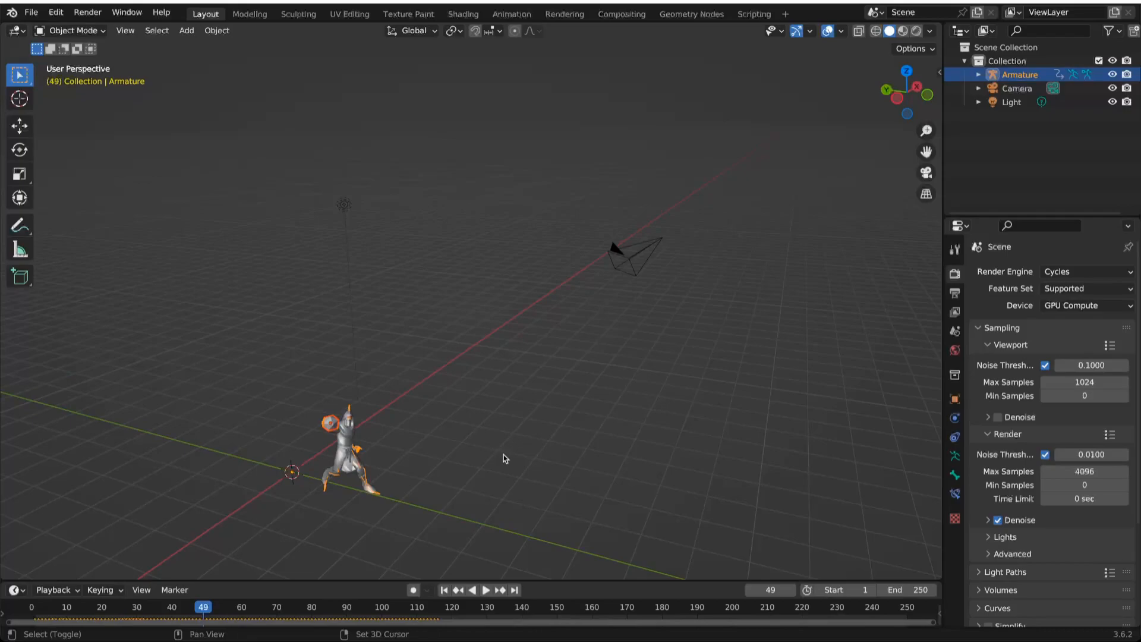
key(shift+a)
mouse_move(523, 366)
click(560, 367)
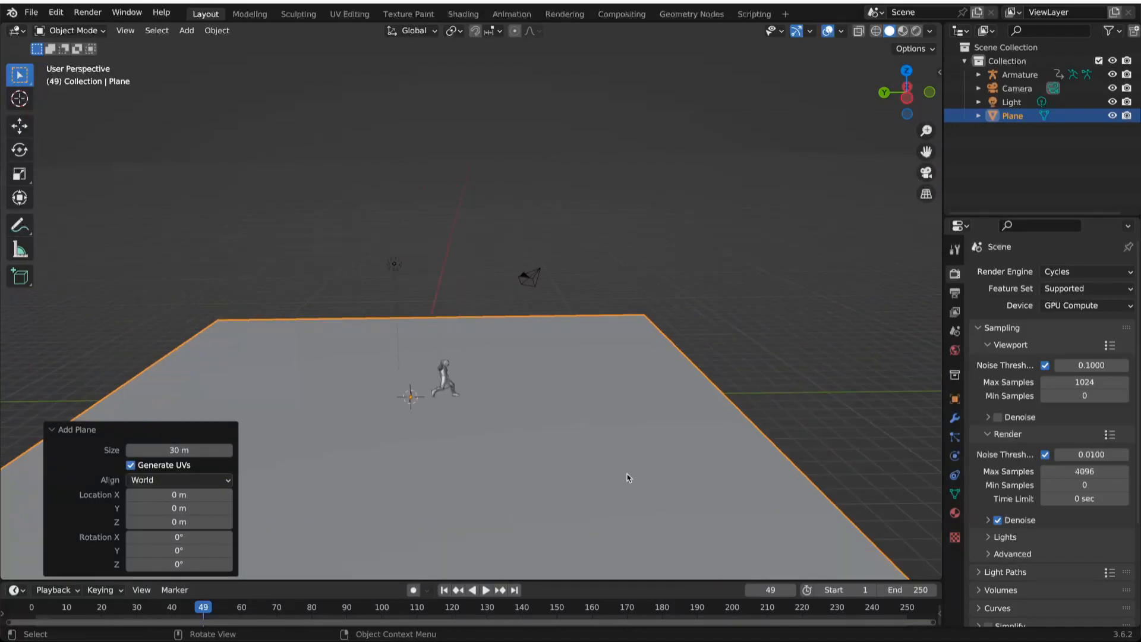
Extrude the plane's face in place in Edit Mode and scale it to about 1.032 to form a narrow border.
key(ctrl+Tab)
click(748, 476)
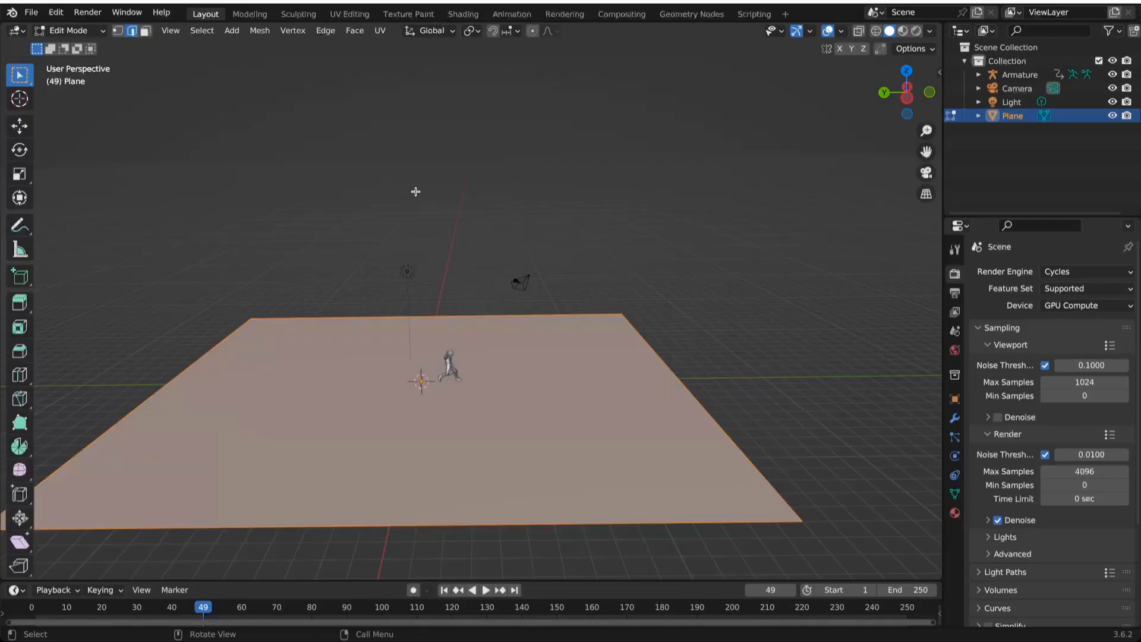
key(e)
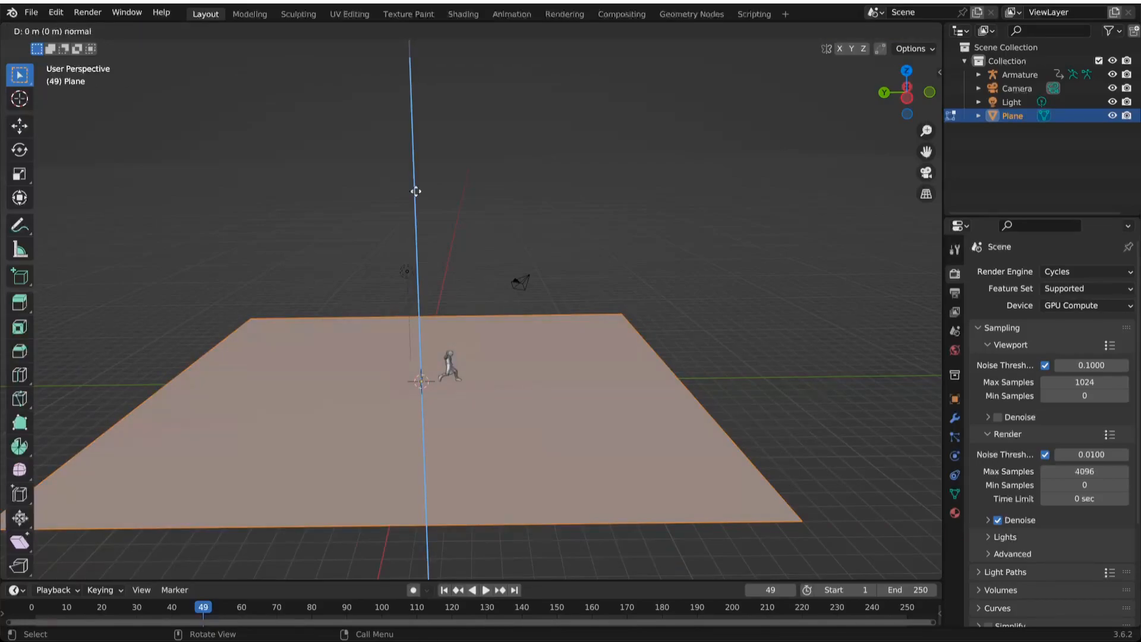
right_click(416, 191)
key(s)
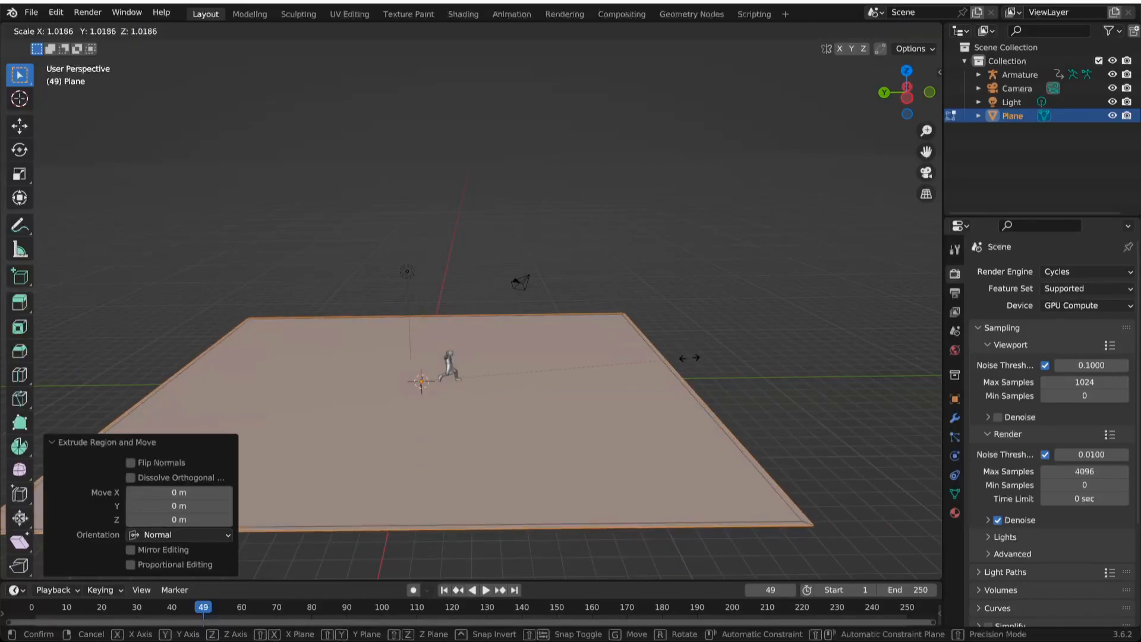
click(692, 358)
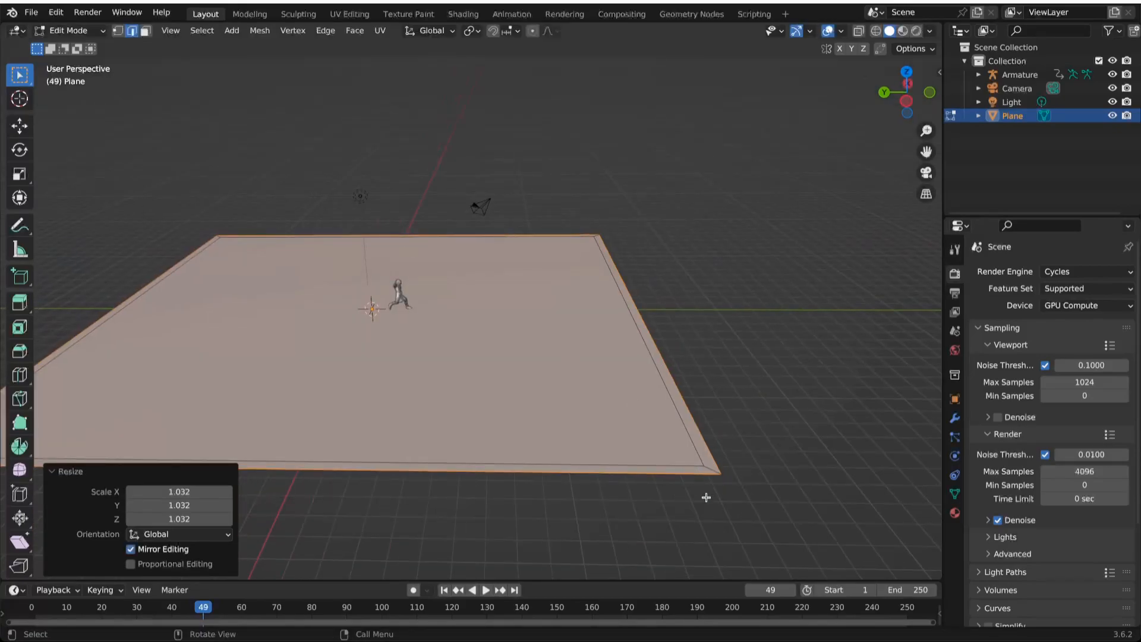
Select the plane's border faces and extrude them upward to form a low wall around the ground.
ctrl+click(711, 479)
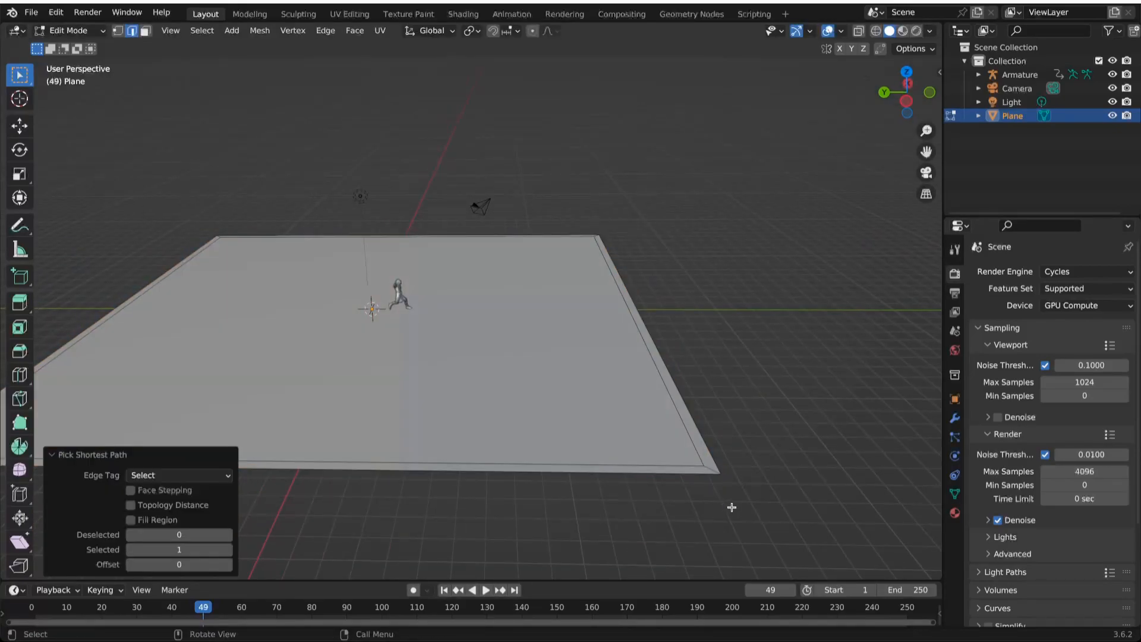
ctrl+alt+click(711, 467)
shift+middle_drag(606, 497, 700, 497)
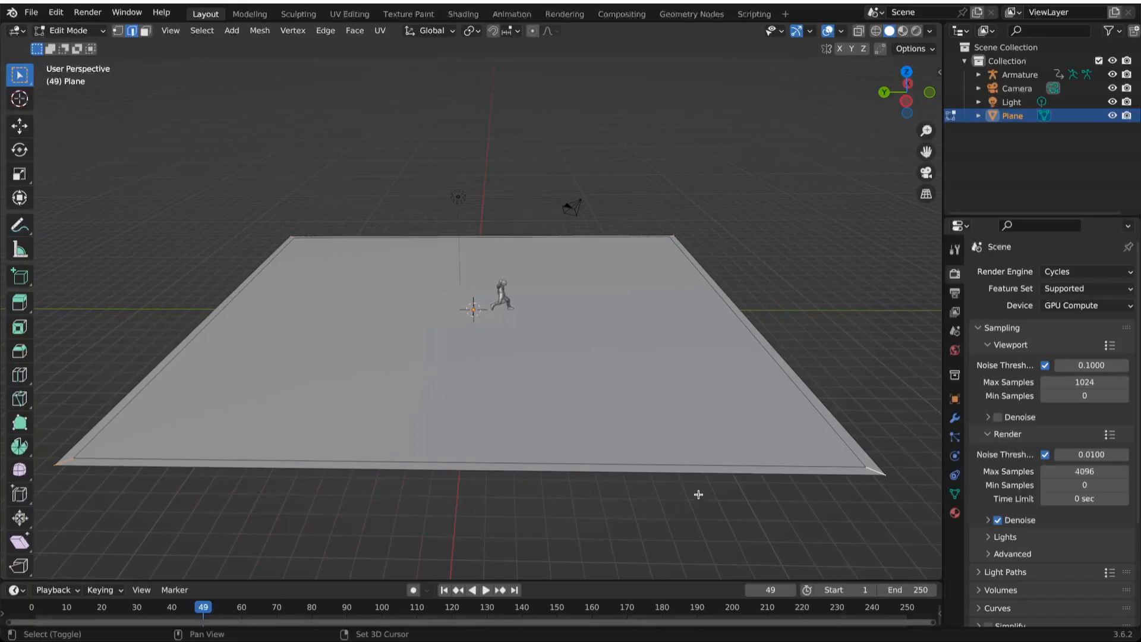
ctrl+click(146, 31)
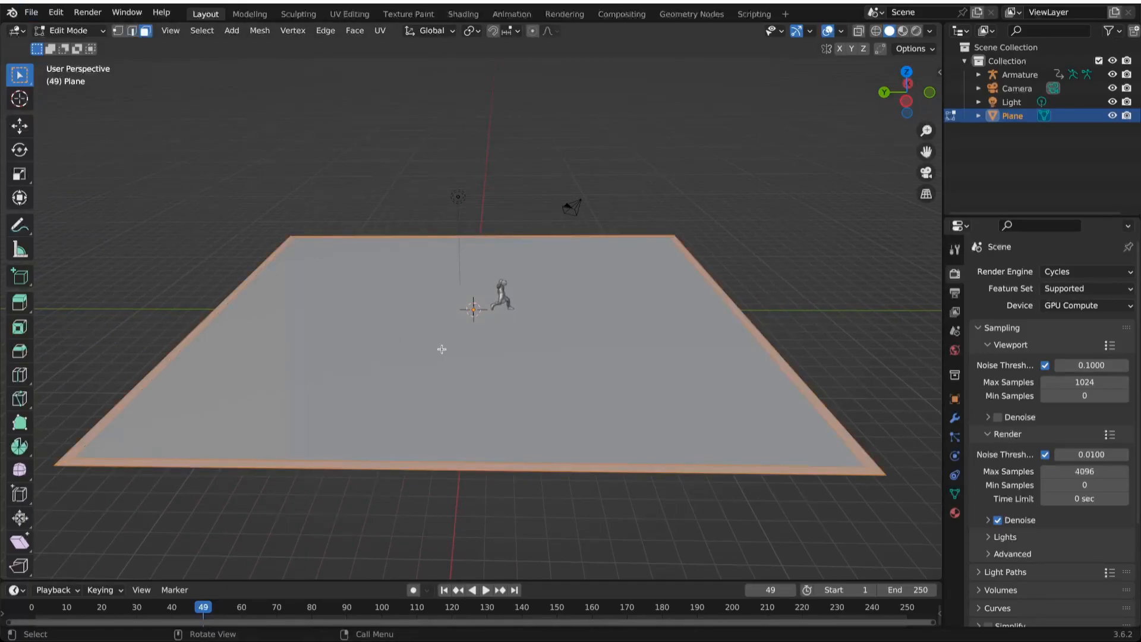
key(e)
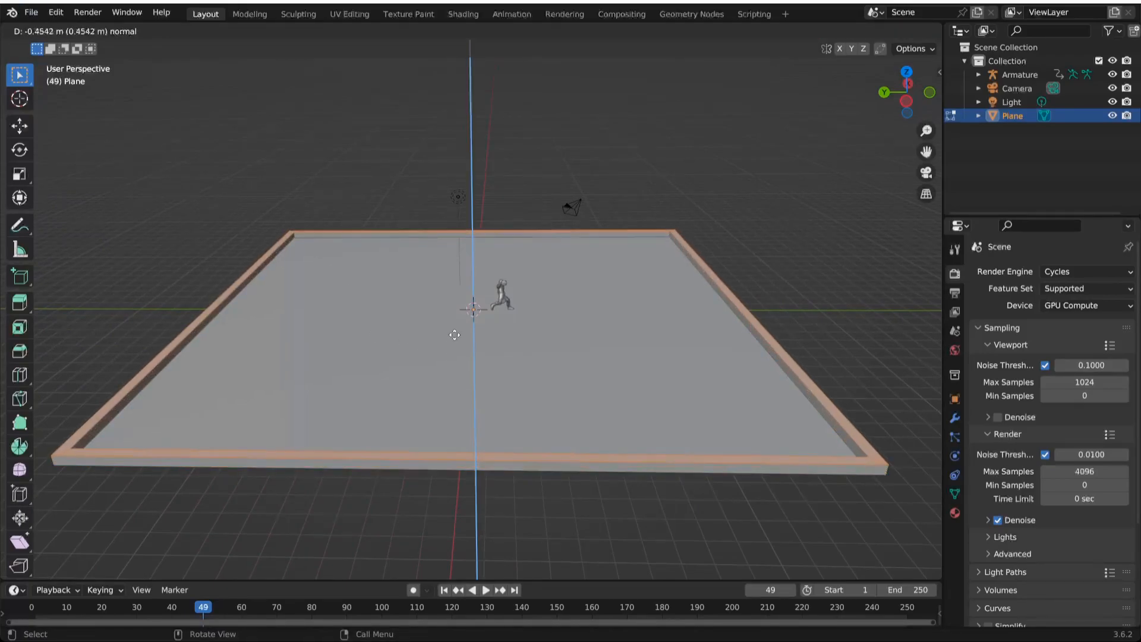
click(461, 327)
middle_drag(500, 426, 559, 395)
click(494, 424)
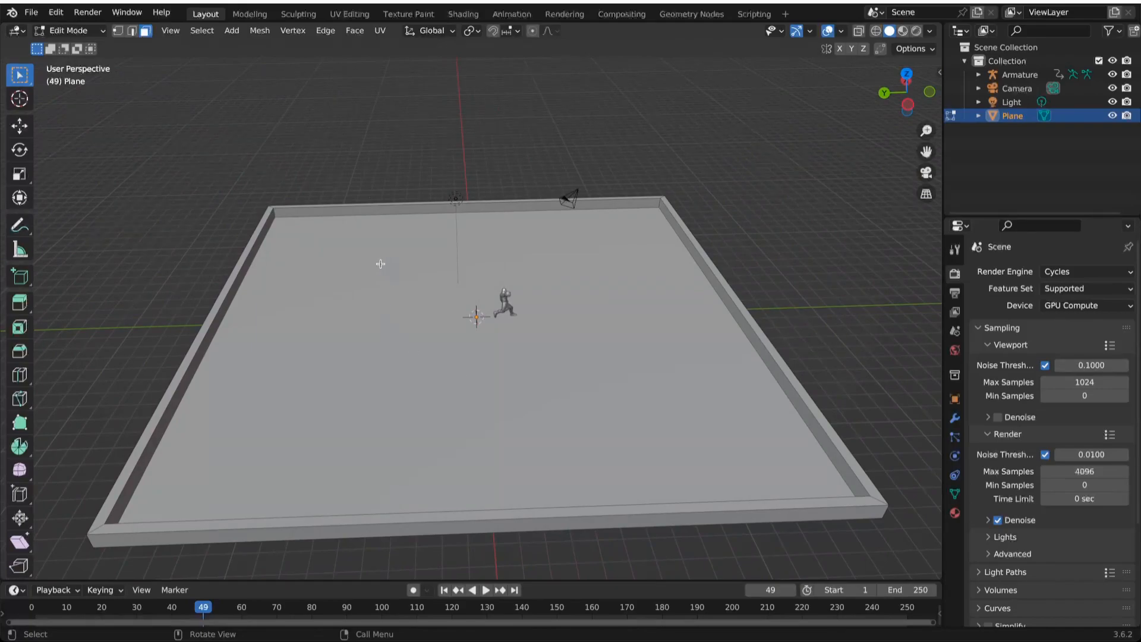
Return to Object Mode and move the walled plane about -9.28 m along the Y axis.
key(Tab)
key(g)
key(y)
click(570, 399)
middle_drag(570, 400, 434, 376)
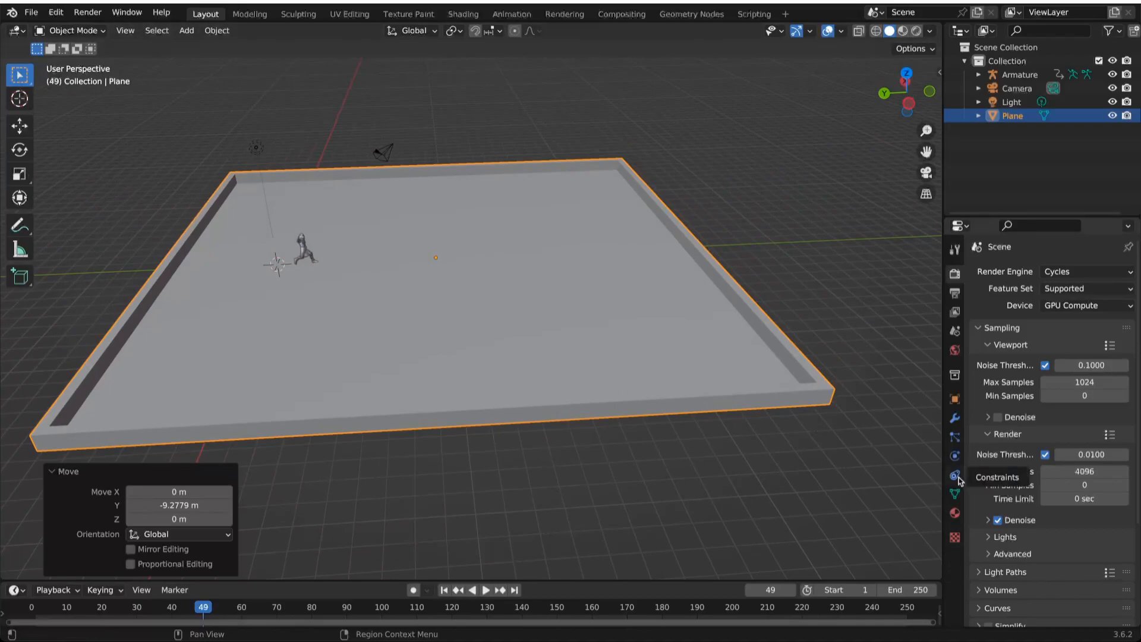
Add rigid body physics to the plane and set its type to Passive.
click(955, 456)
click(1029, 363)
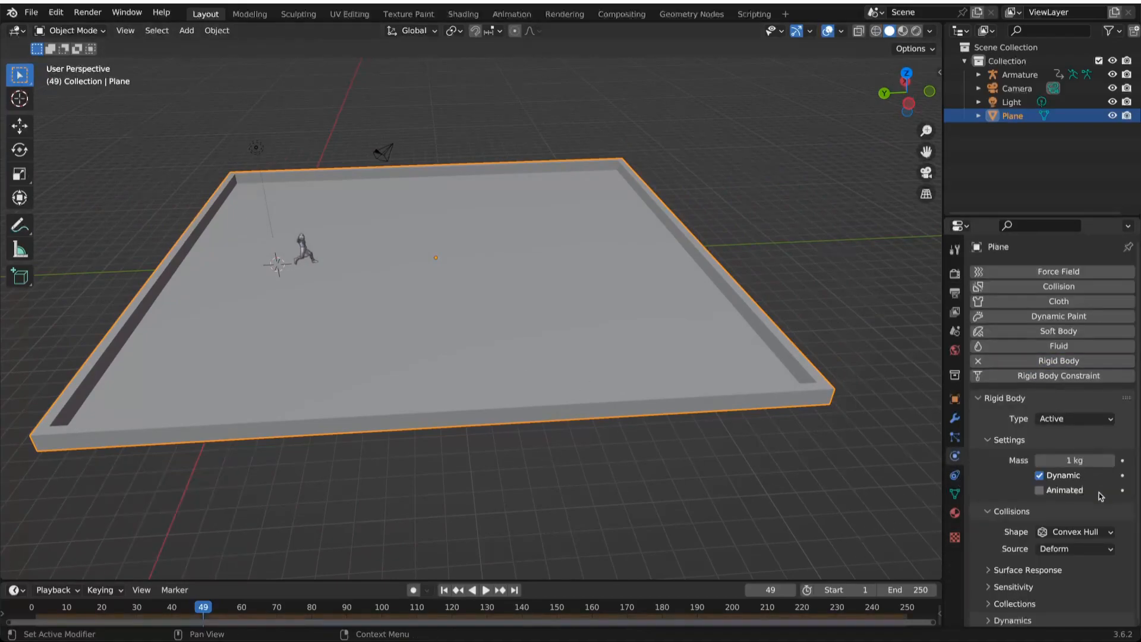
click(1067, 418)
click(1068, 451)
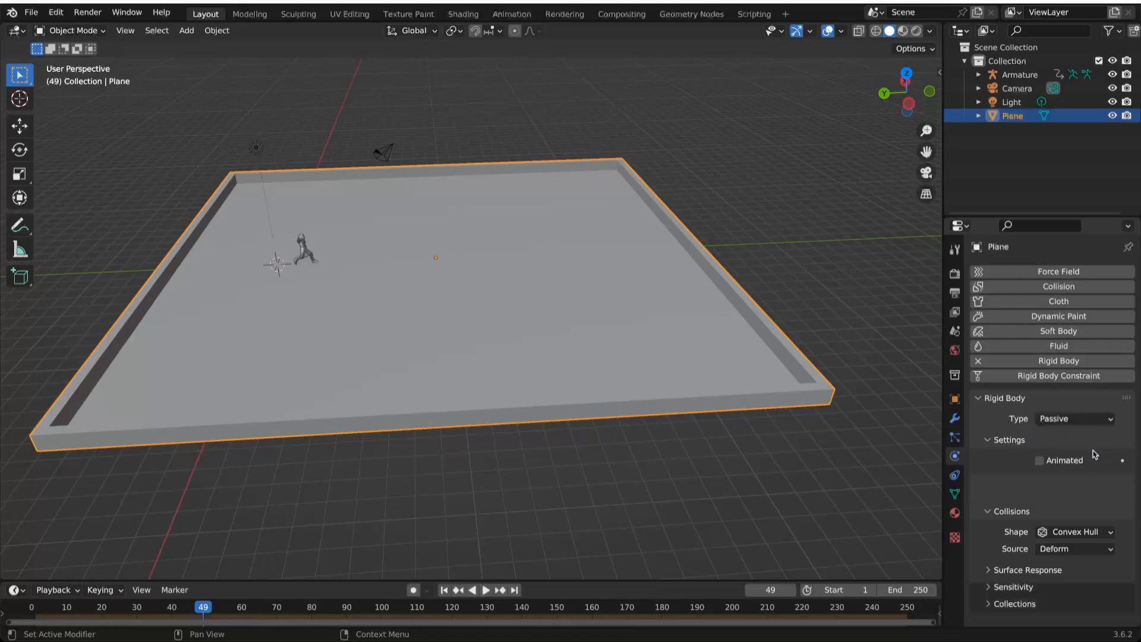
Add an Active rigid body to the ico sphere in the knight's hand and enable its Animated option.
scroll(209, 224, up, 3)
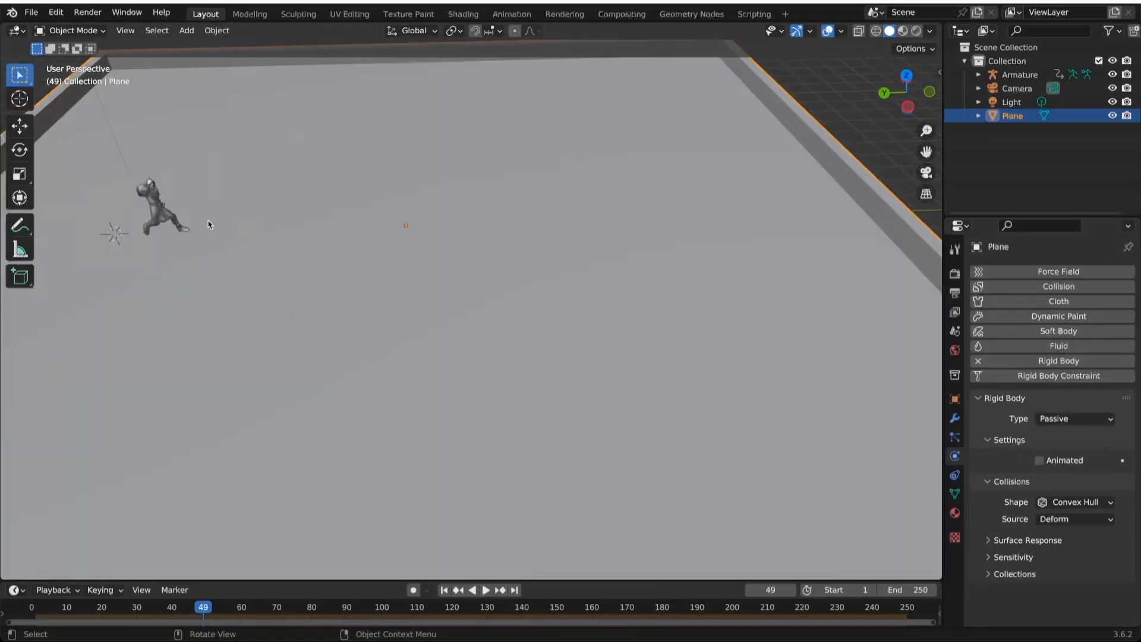
click(144, 194)
click(1028, 362)
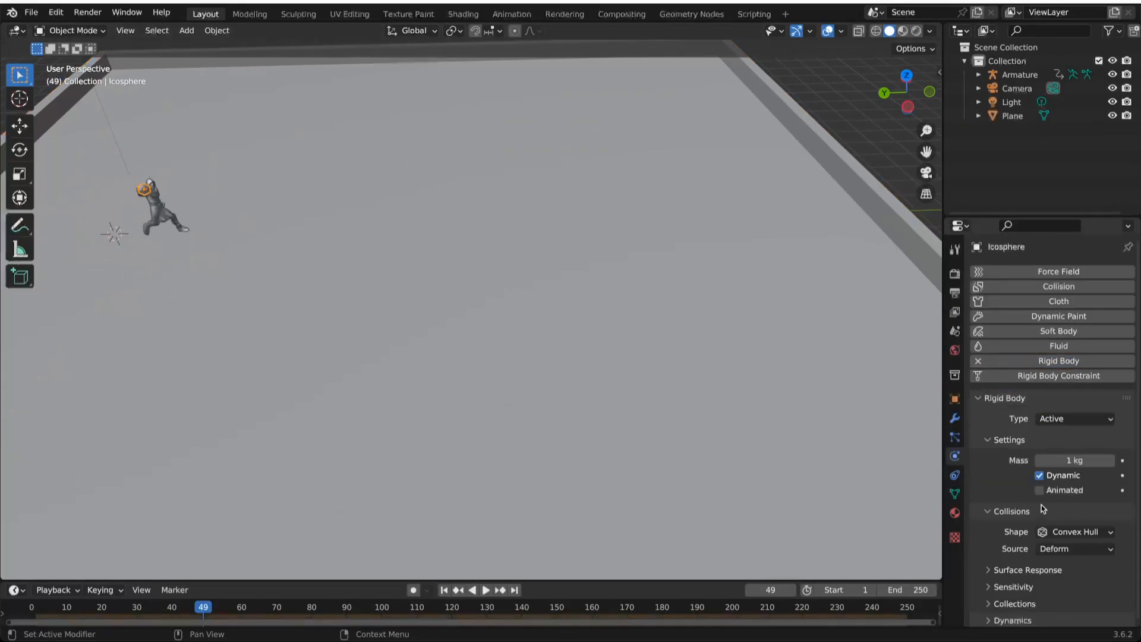
click(1041, 492)
Keyframe the ico sphere's rigid body Animated option on at frame 49 and off at frame 50.
middle_drag(416, 496, 243, 515)
shift+middle_drag(386, 411, 499, 513)
middle_drag(499, 512, 474, 507)
drag(203, 610, 205, 612)
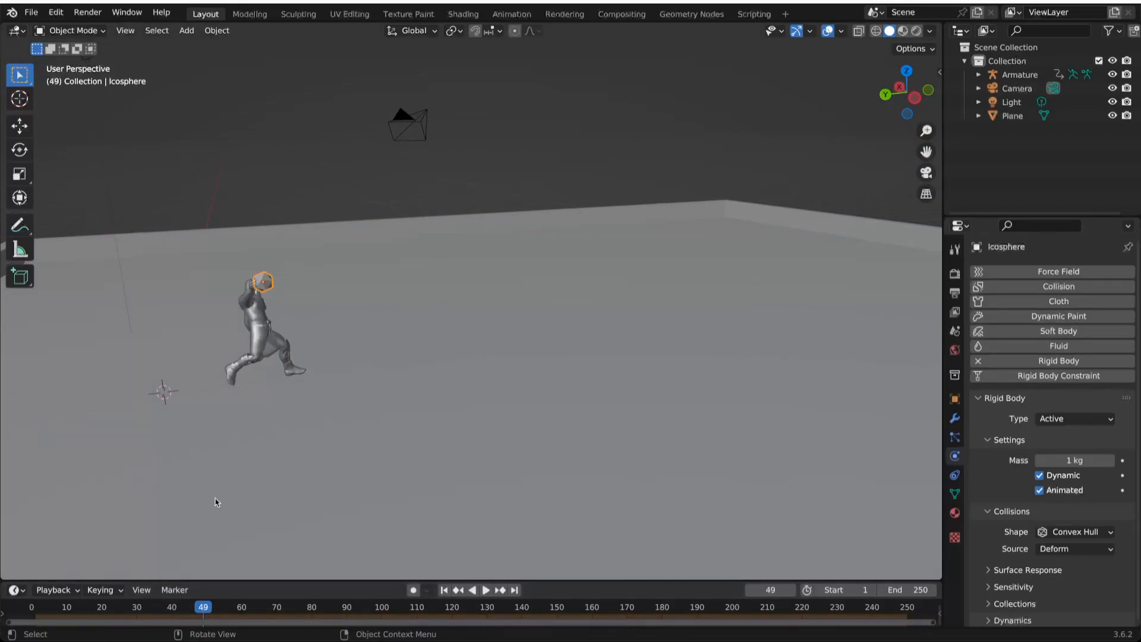
click(1123, 492)
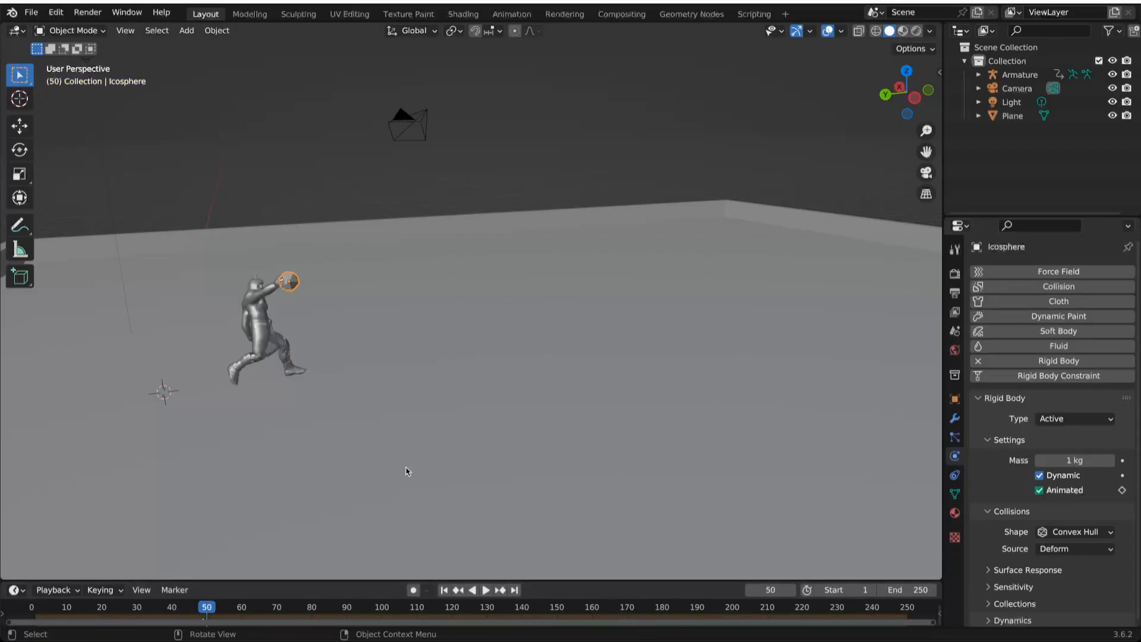
click(1040, 491)
click(1123, 490)
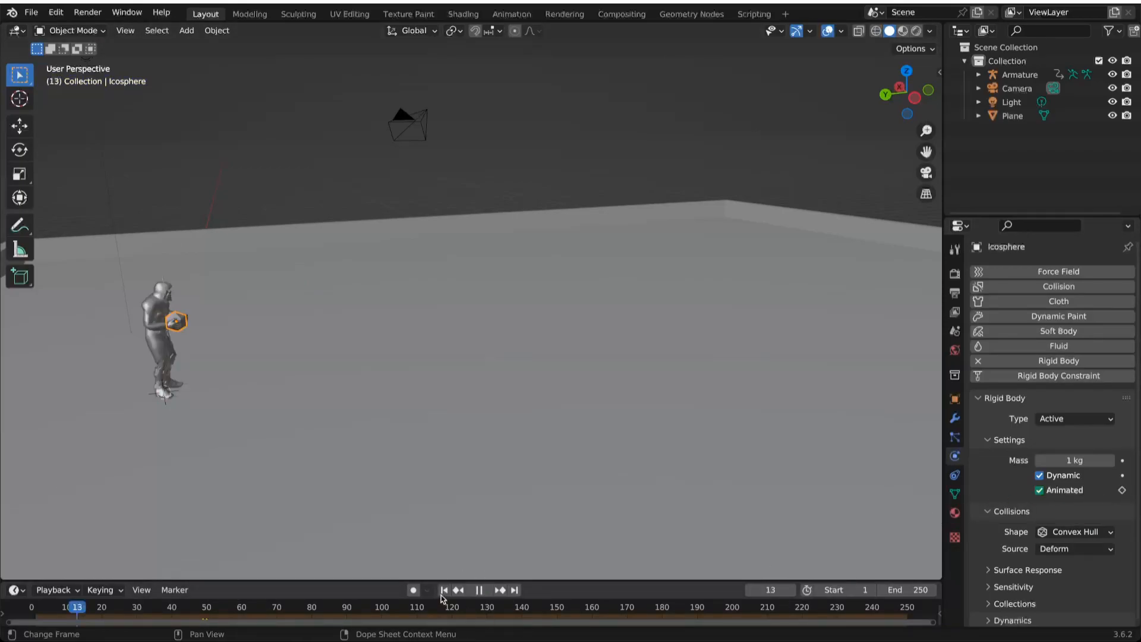
Play the throw simulation from the start and scrub back to frame 96 to check the ball's flight.
key(Escape)
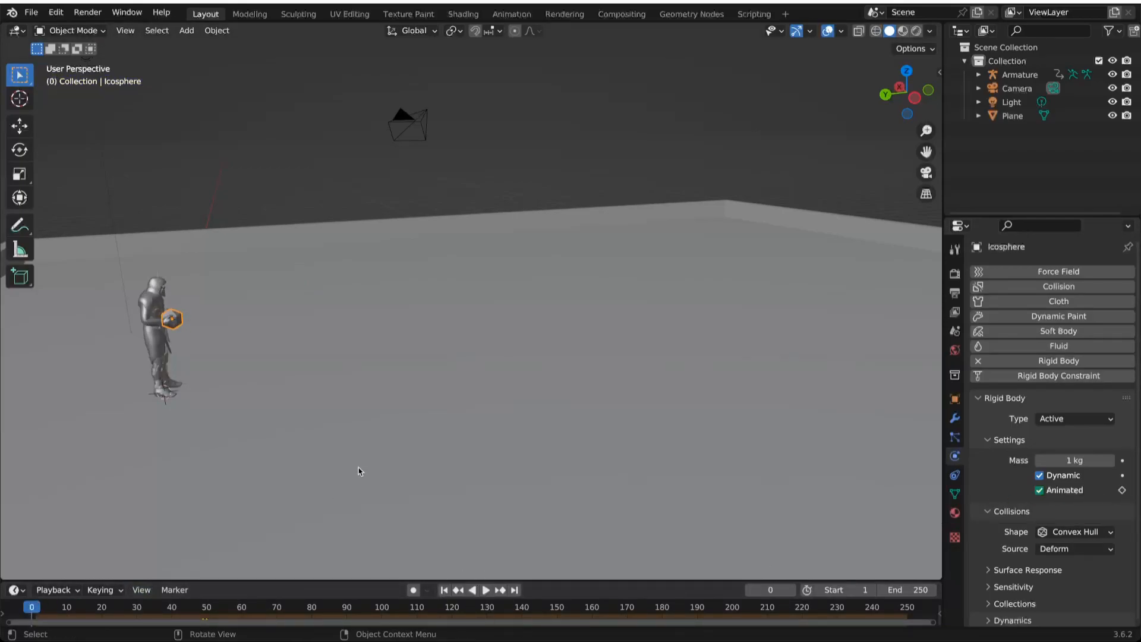
middle_drag(226, 484, 407, 438)
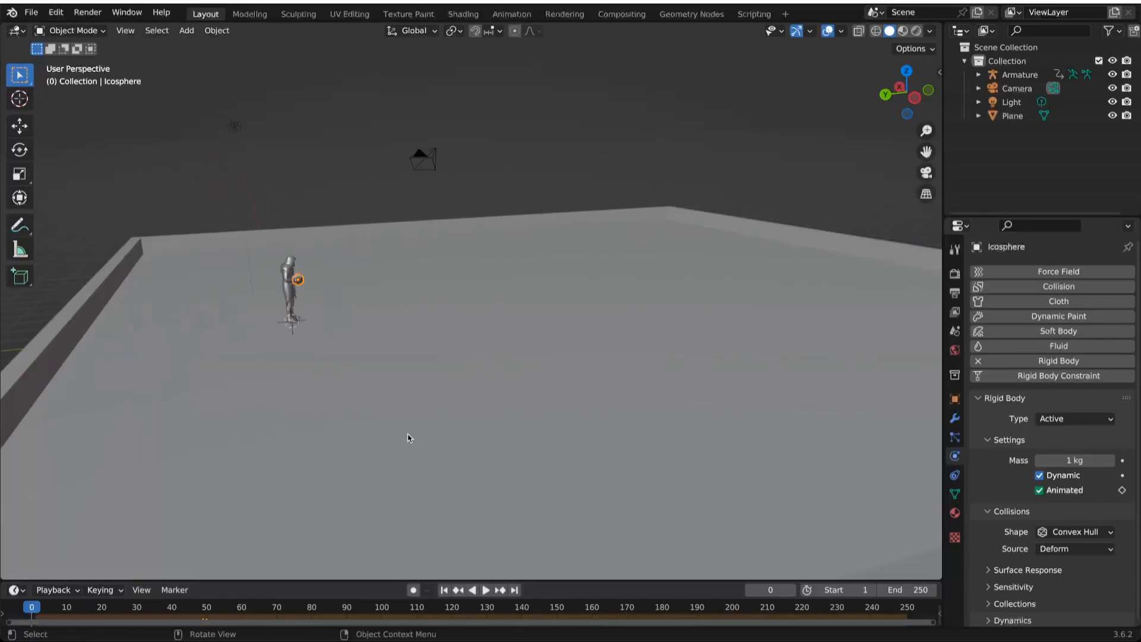
key(space)
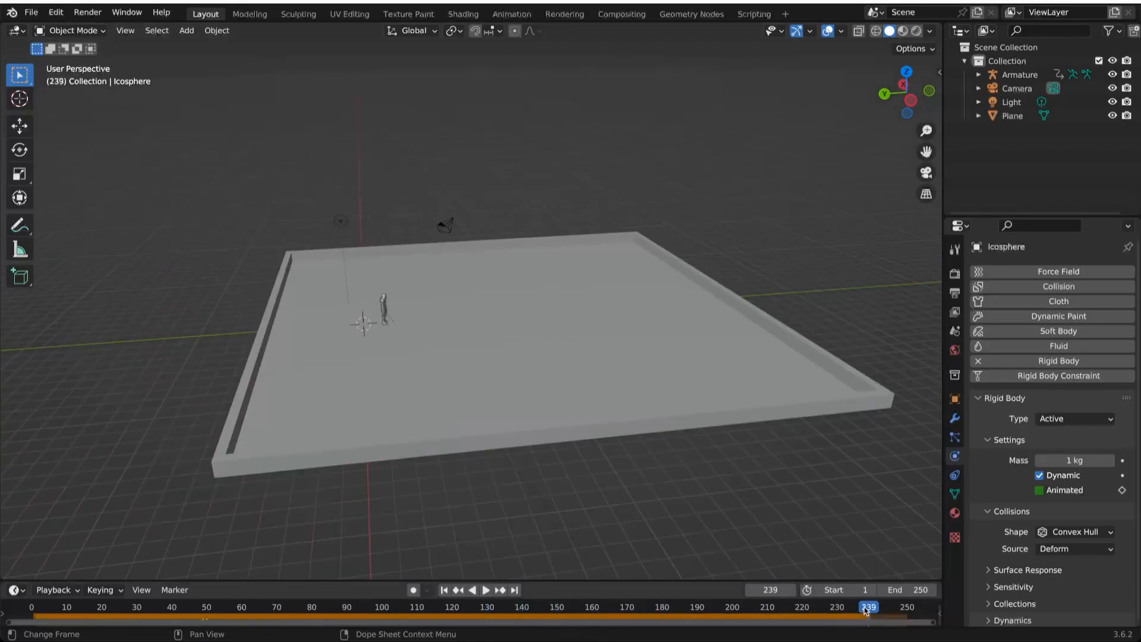
drag(863, 608, 369, 609)
Set the plane's rigid body collision shape to Mesh.
click(617, 396)
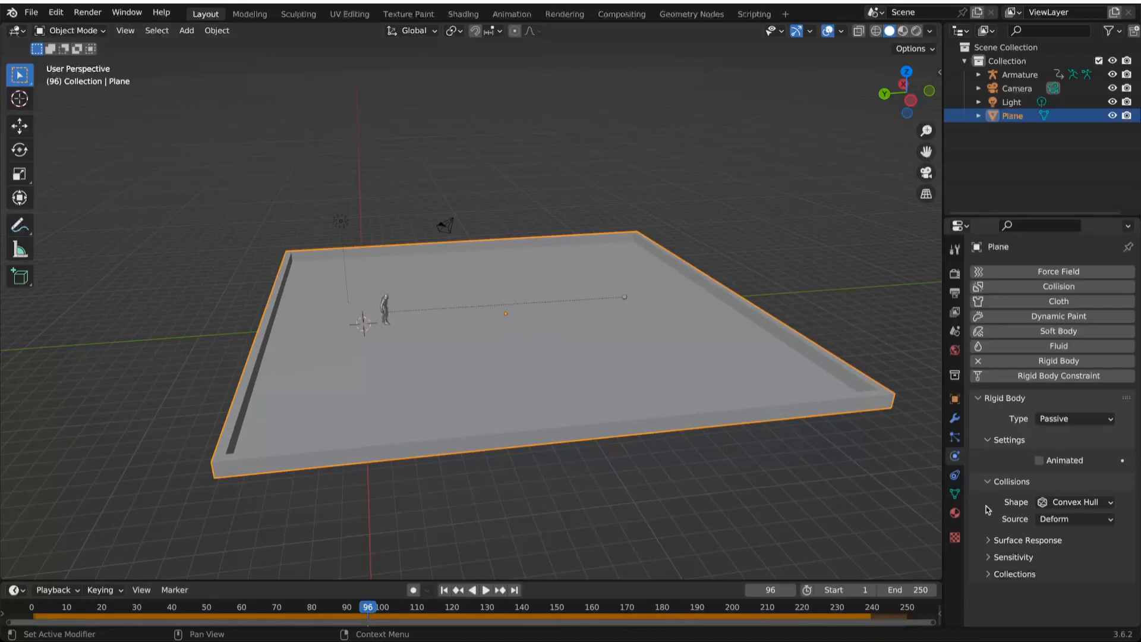
click(1076, 503)
click(1038, 397)
Replay the simulation from the start to frame 210 to check how the ball meets the ground and walls.
click(343, 613)
key(space)
drag(343, 613, 31, 613)
key(space)
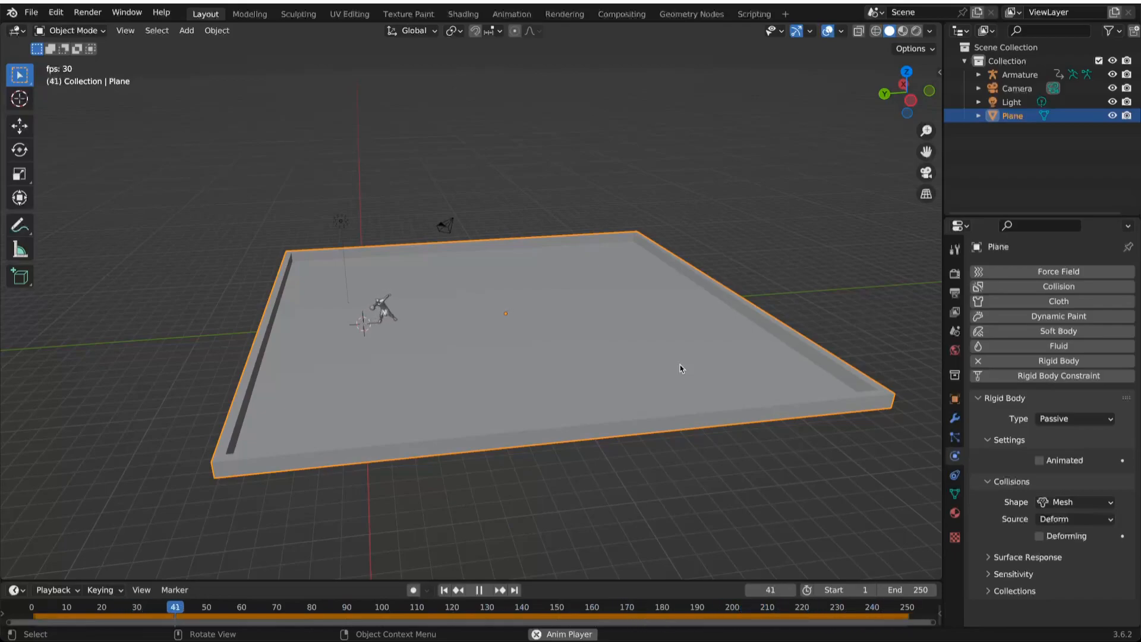
key(space)
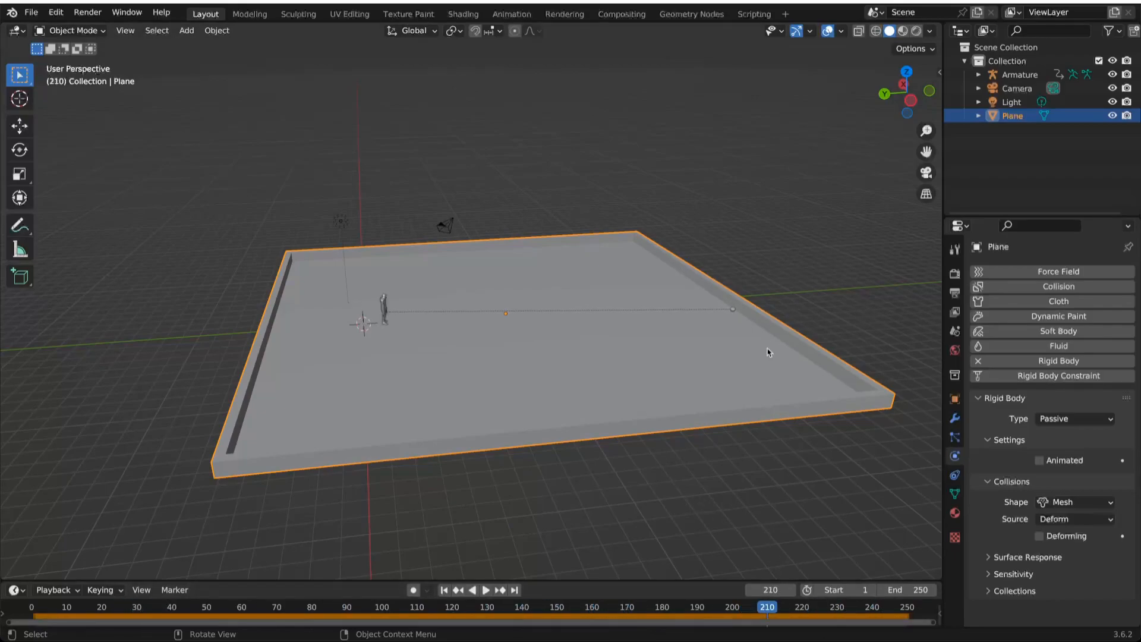
Bake the Rigid Body World cache for frames 1 to 250 from the scene settings.
click(734, 311)
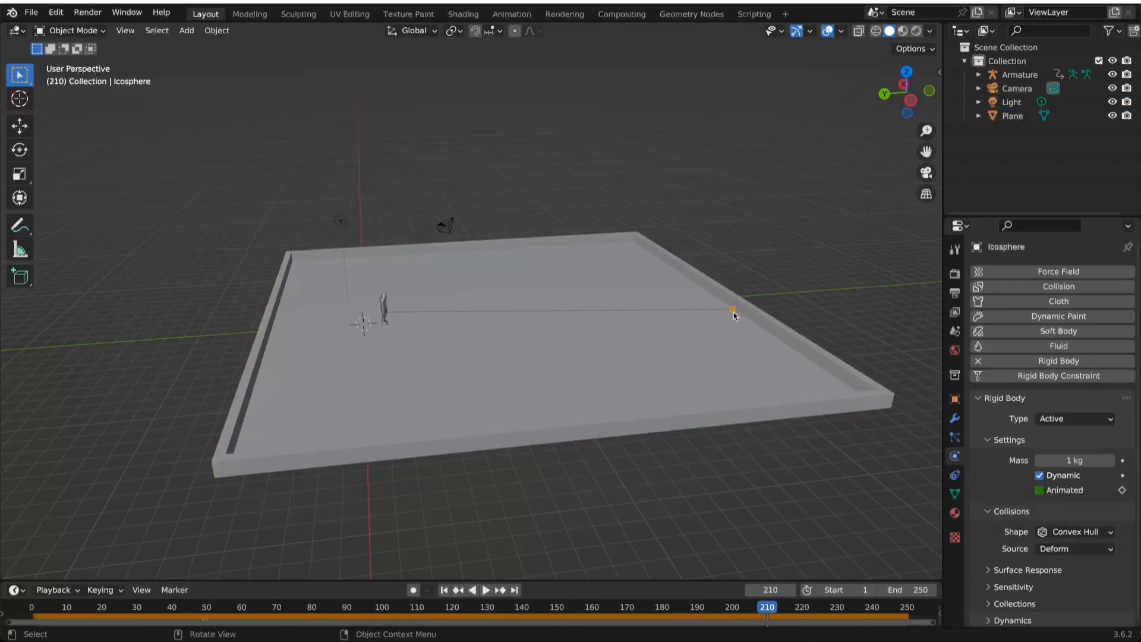
click(955, 333)
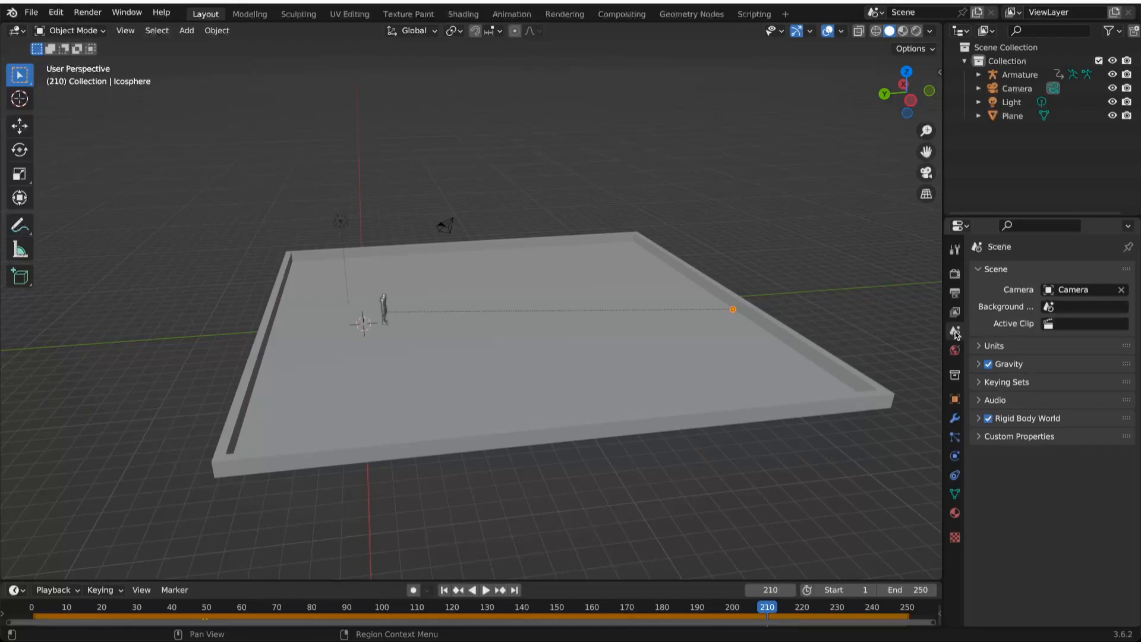
click(995, 423)
scroll(1019, 537, down, 5)
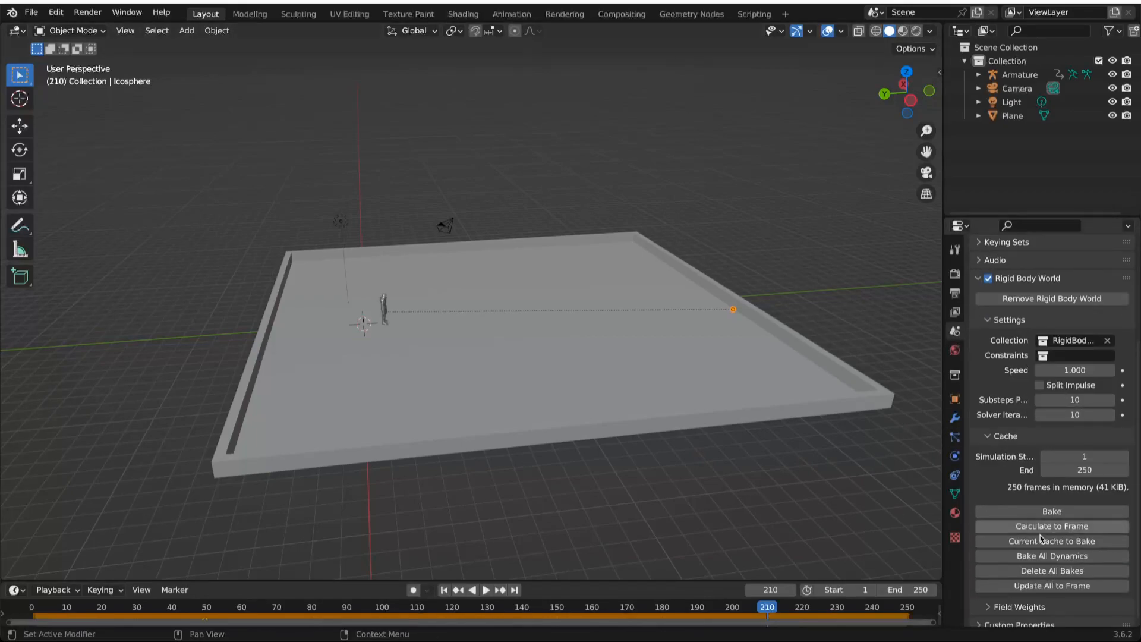
click(1033, 514)
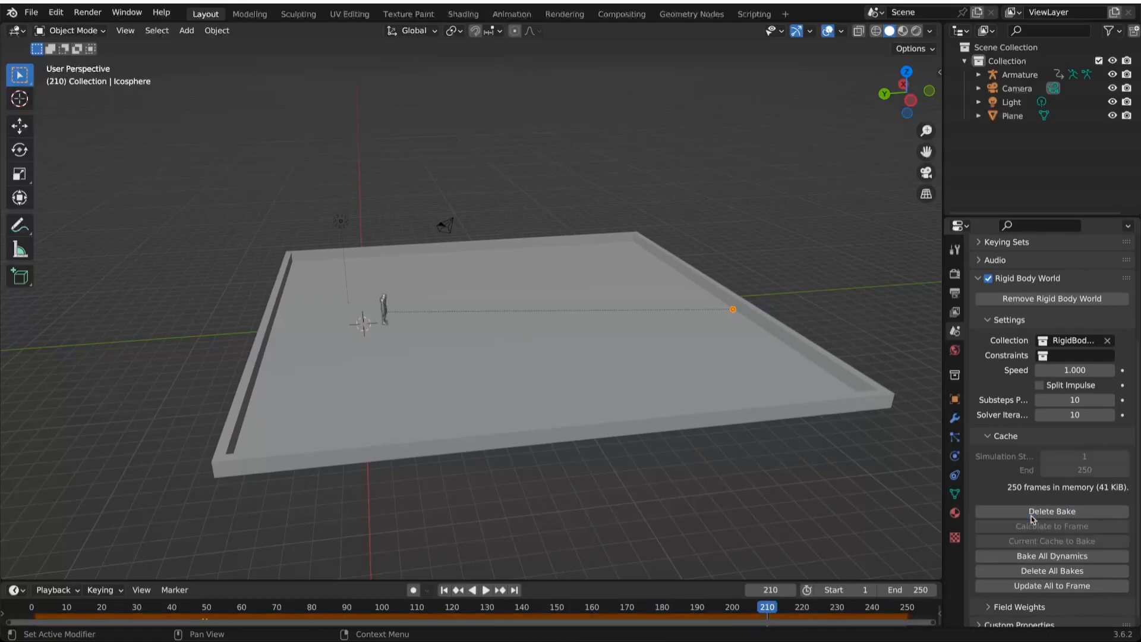
Go back to frame 0 and calculate the ico sphere's motion path, using In Range display and the Scene Frame Range.
drag(635, 611, 32, 613)
middle_drag(630, 406, 684, 401)
scroll(497, 333, up, 4)
middle_drag(497, 333, 445, 329)
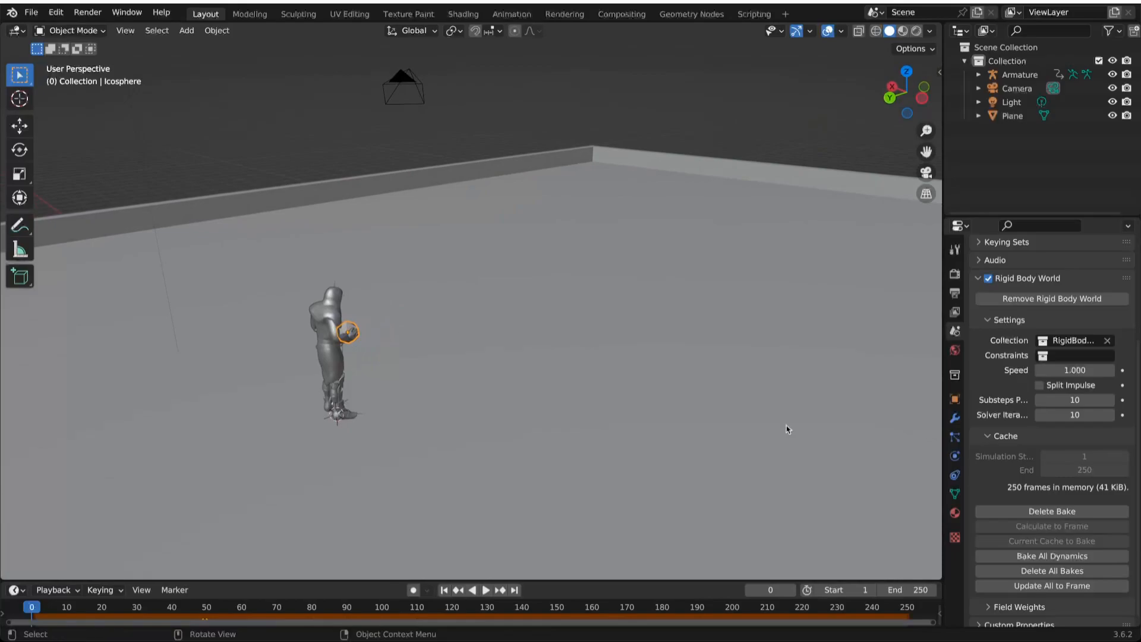
click(956, 402)
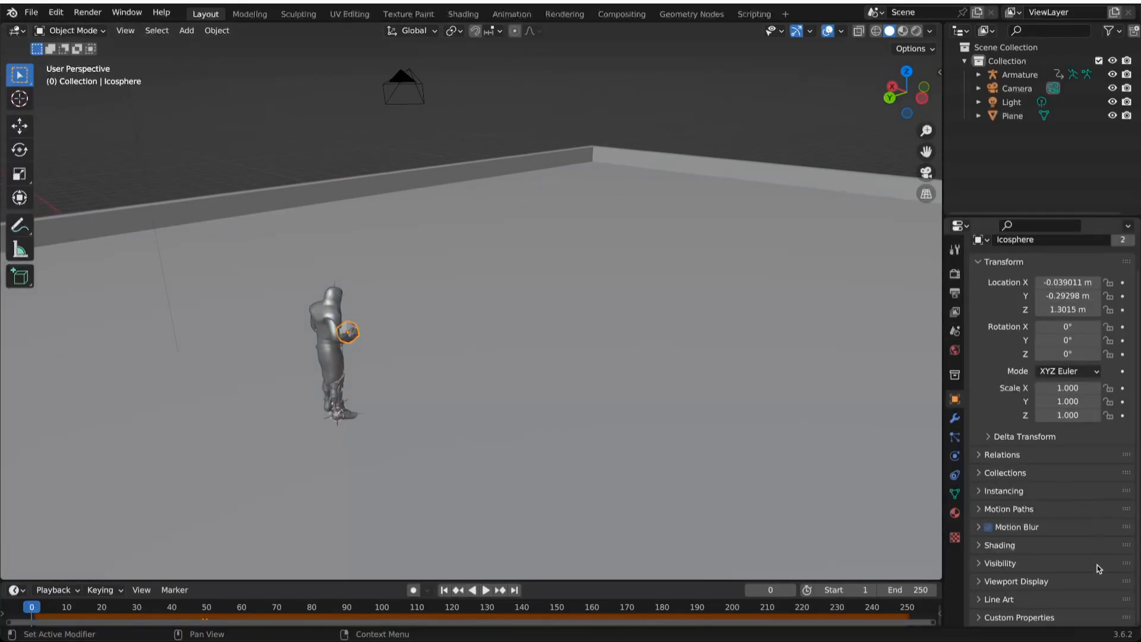
click(1009, 509)
scroll(1068, 565, down, 2)
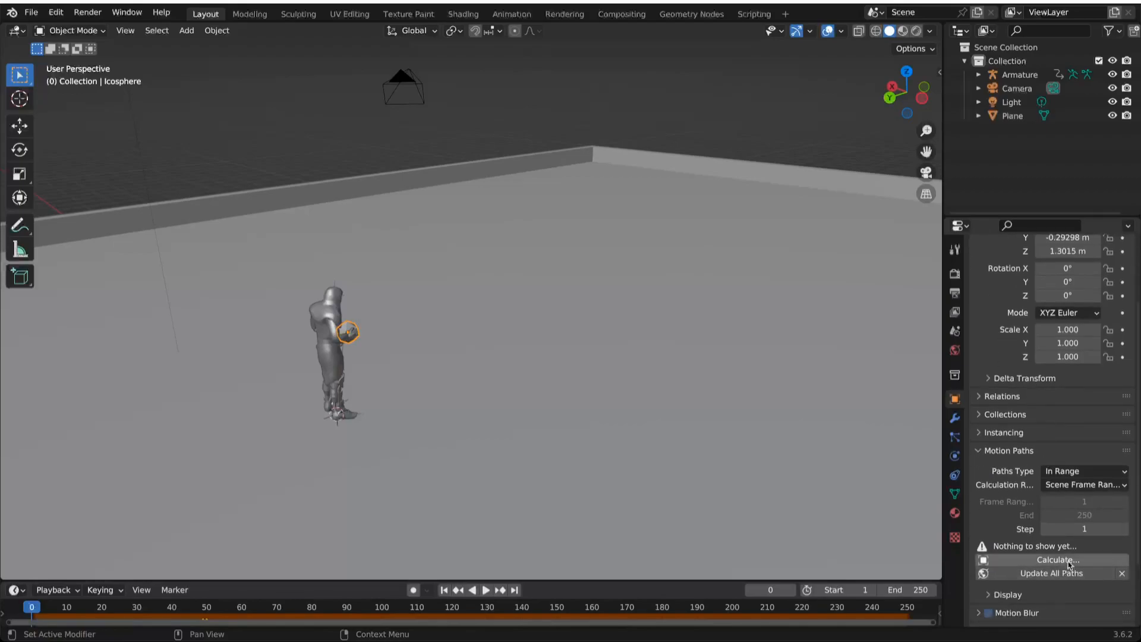
click(1058, 560)
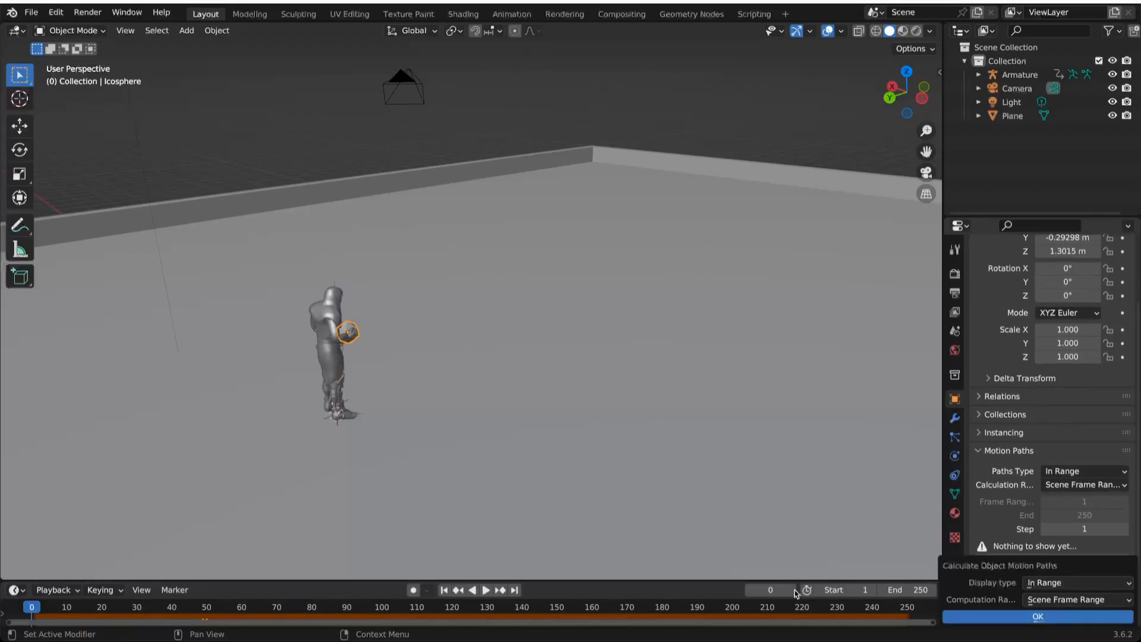
click(1058, 621)
Play and scrub the animation to compare the ball's flight with its motion path, ending at frame 8.
middle_drag(737, 455, 685, 456)
key(space)
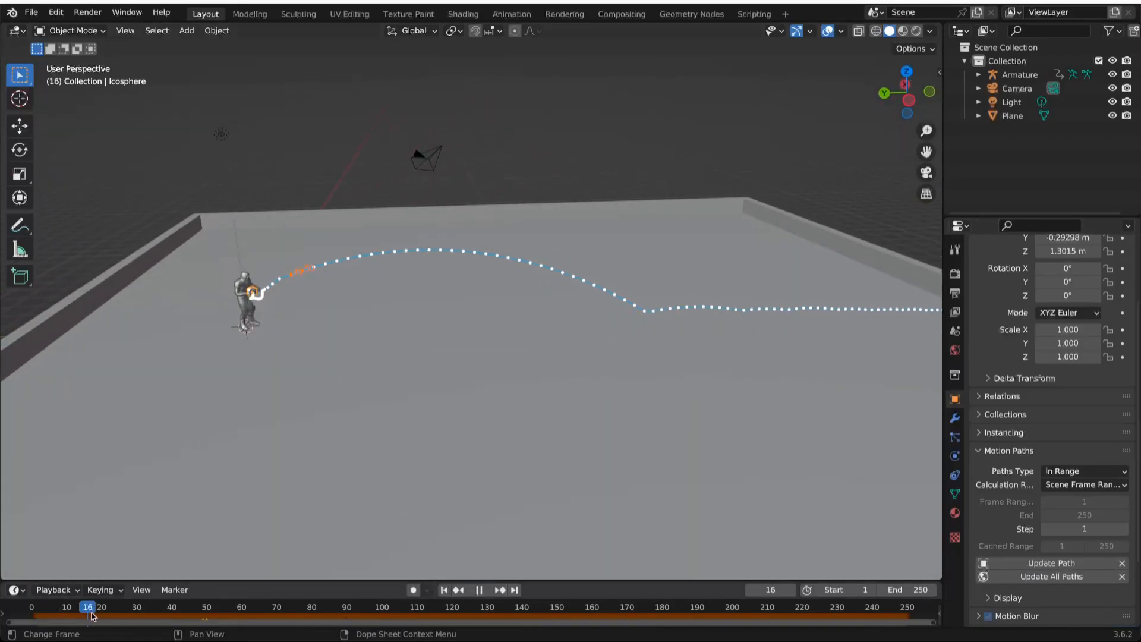
drag(319, 624, 605, 631)
middle_drag(191, 470, 218, 474)
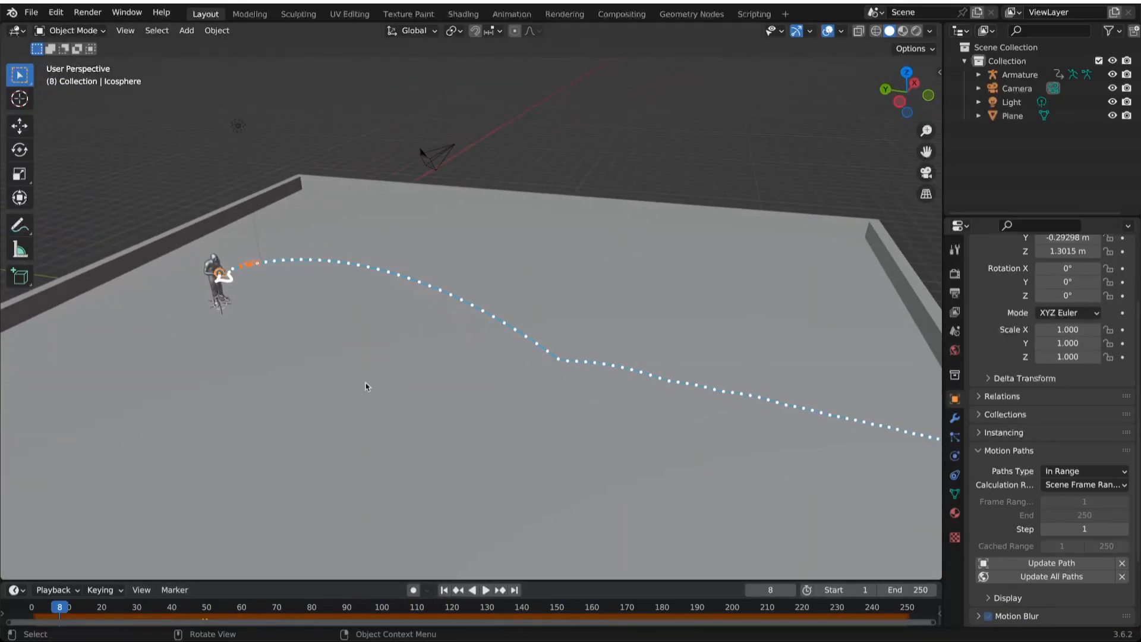
Import the FBX file Sword And Shield Slash.fbx from the fruit_knights folder.
click(32, 12)
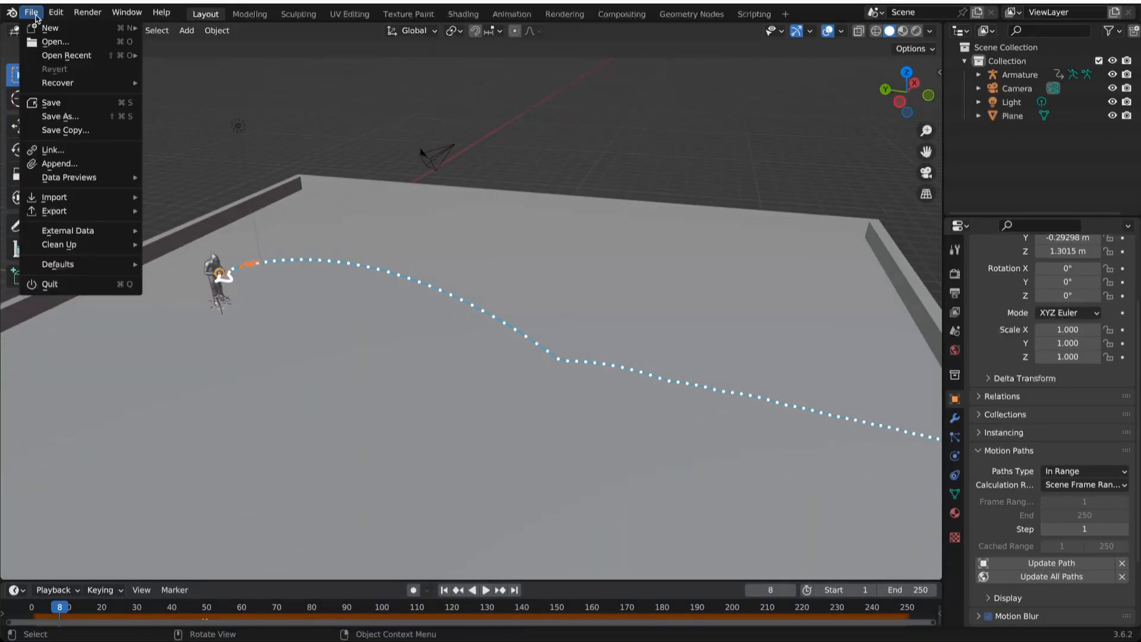
mouse_move(57, 197)
click(193, 349)
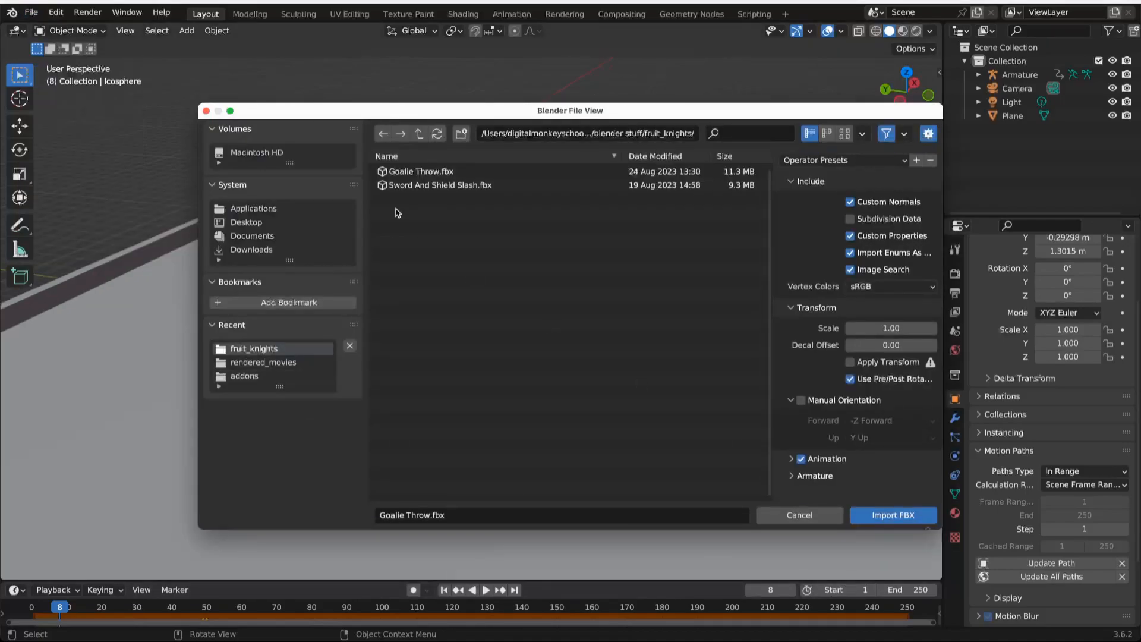
click(410, 185)
click(885, 516)
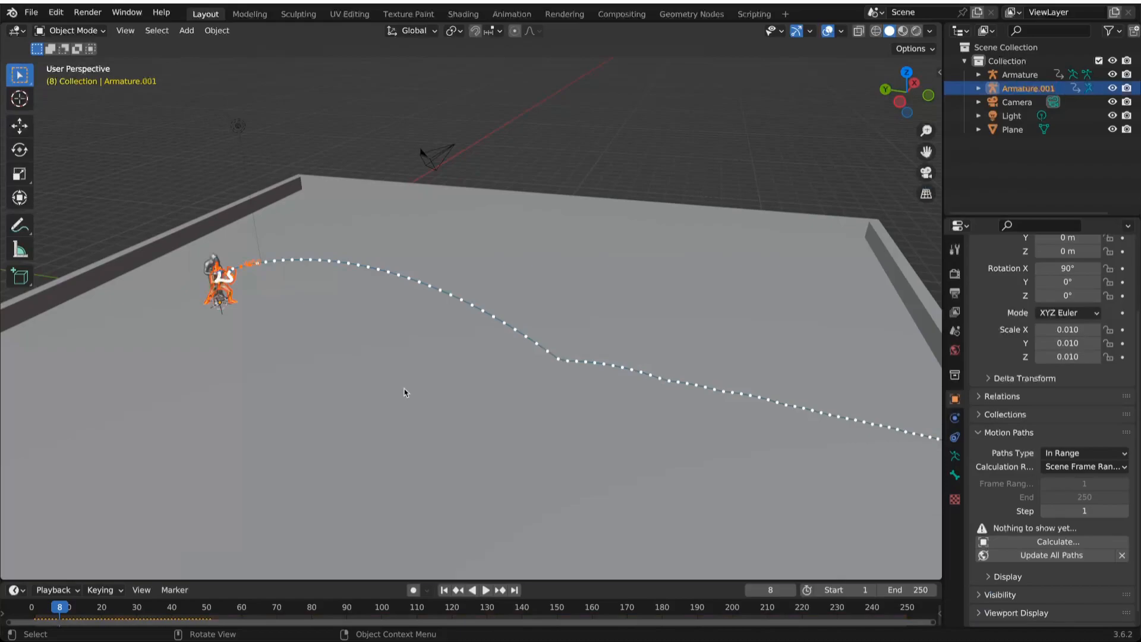
Move the second knight's armature -8.915 m along global Y and rotate it 180° about Z to face the thrower.
key(g)
key(y)
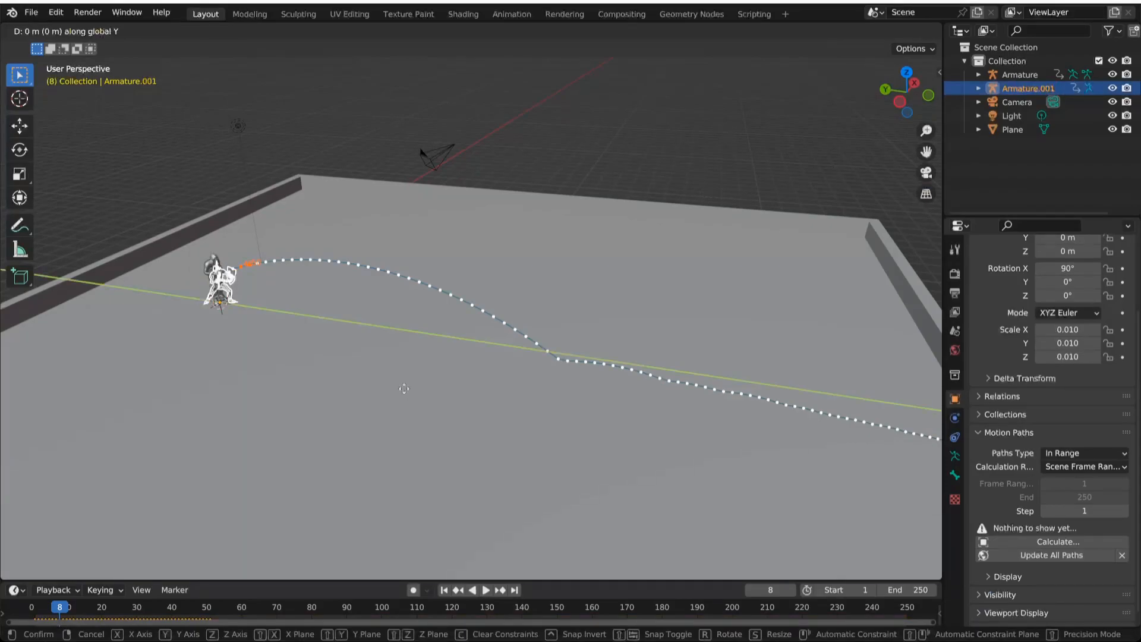
click(191, 360)
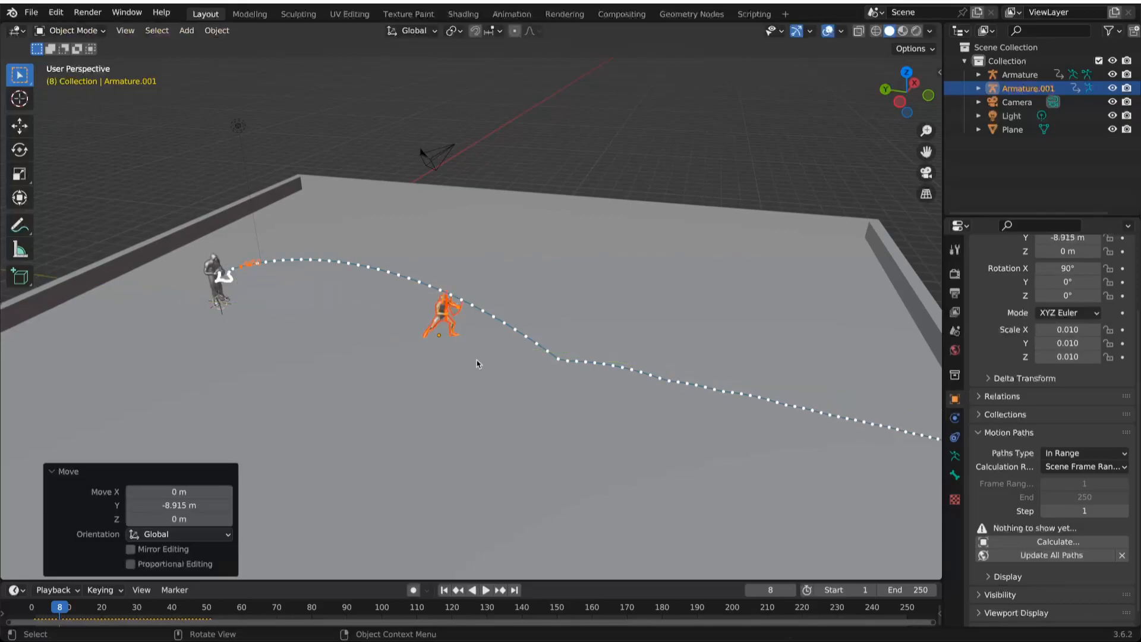
text(r)
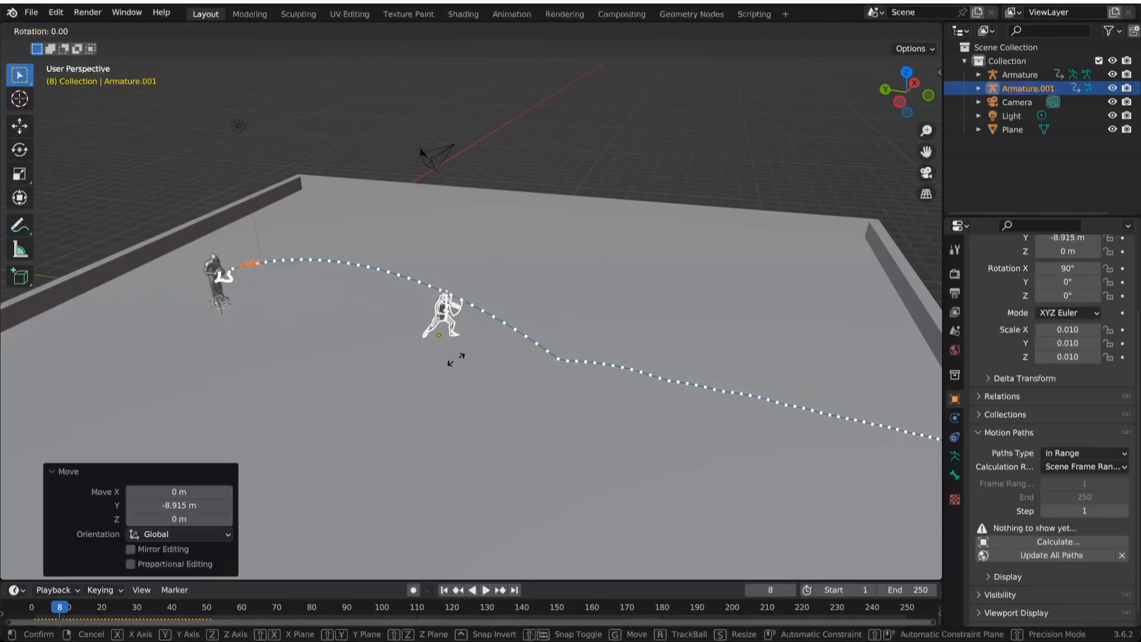
text(z180)
key(Return)
From the top view, move the second knight -0.7112 m along global X onto the ball's motion path.
scroll(456, 362, up, 3)
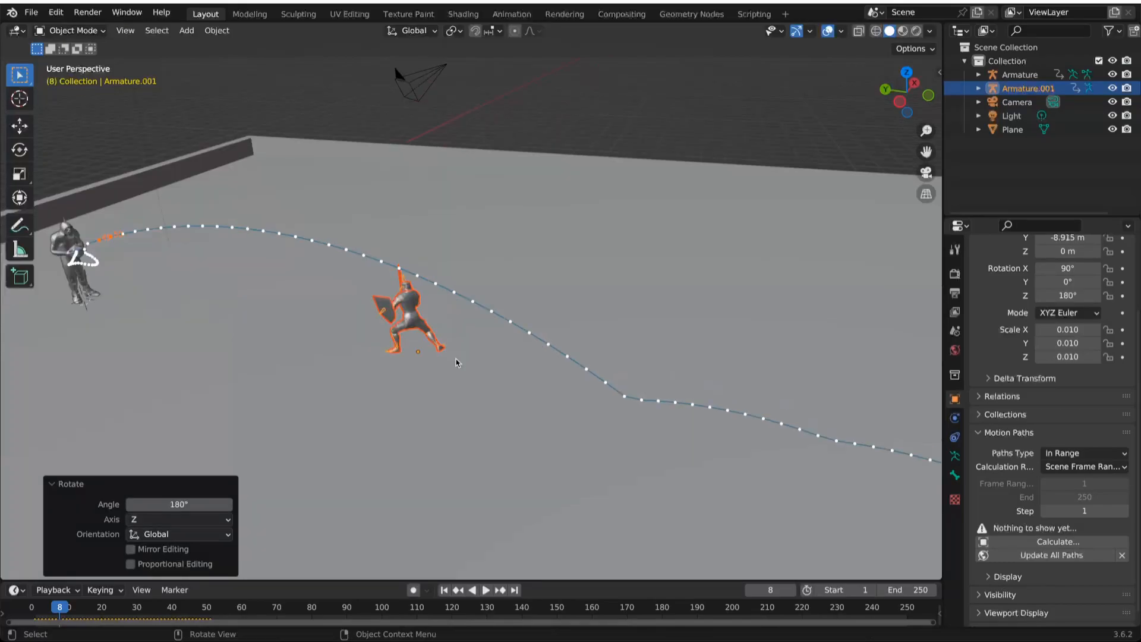
key(grave)
click(439, 282)
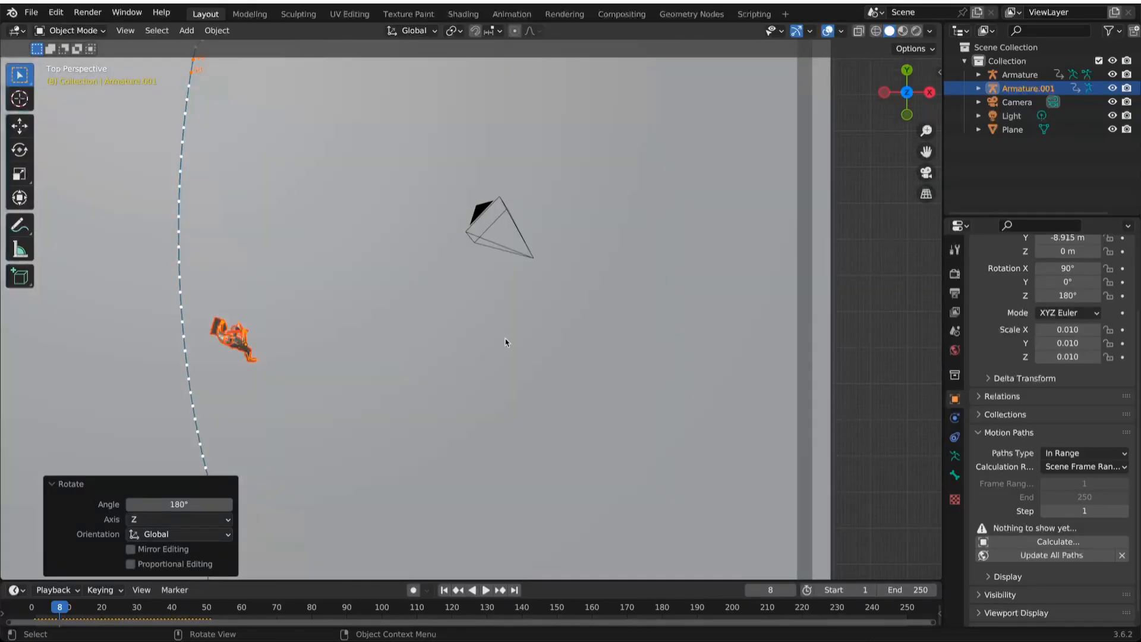
shift+middle_drag(507, 342, 623, 363)
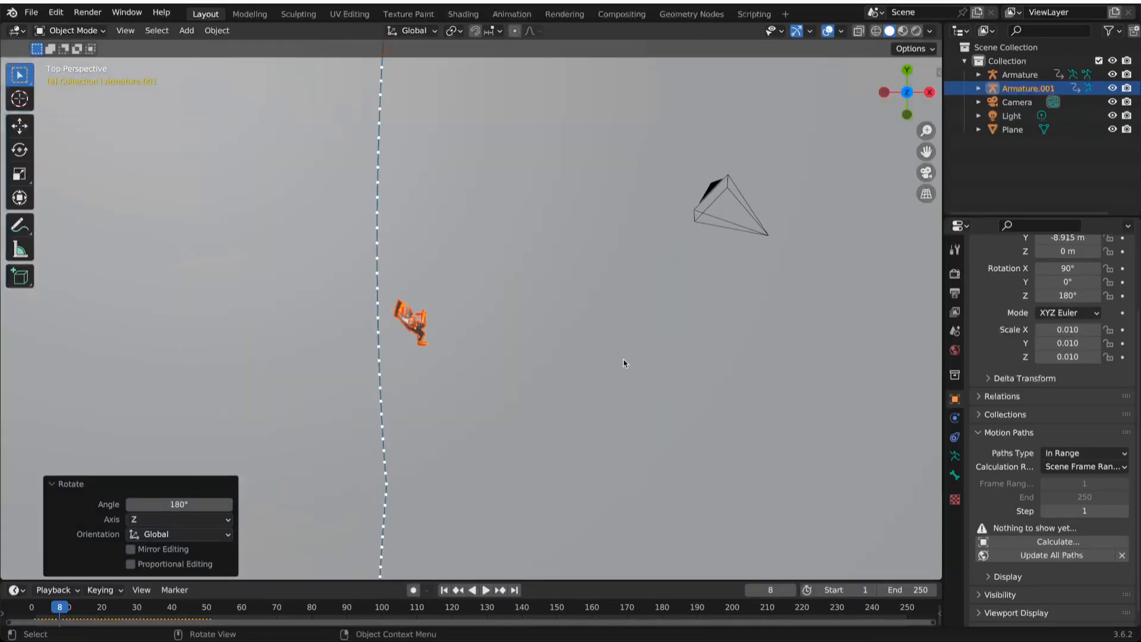
key(g)
key(x)
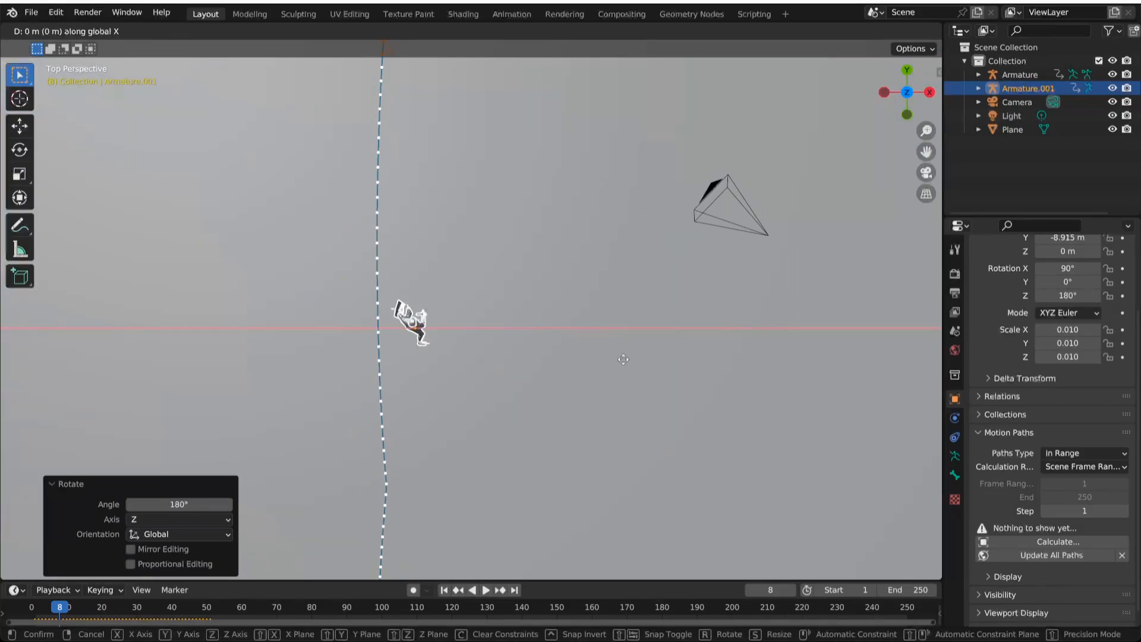
click(598, 360)
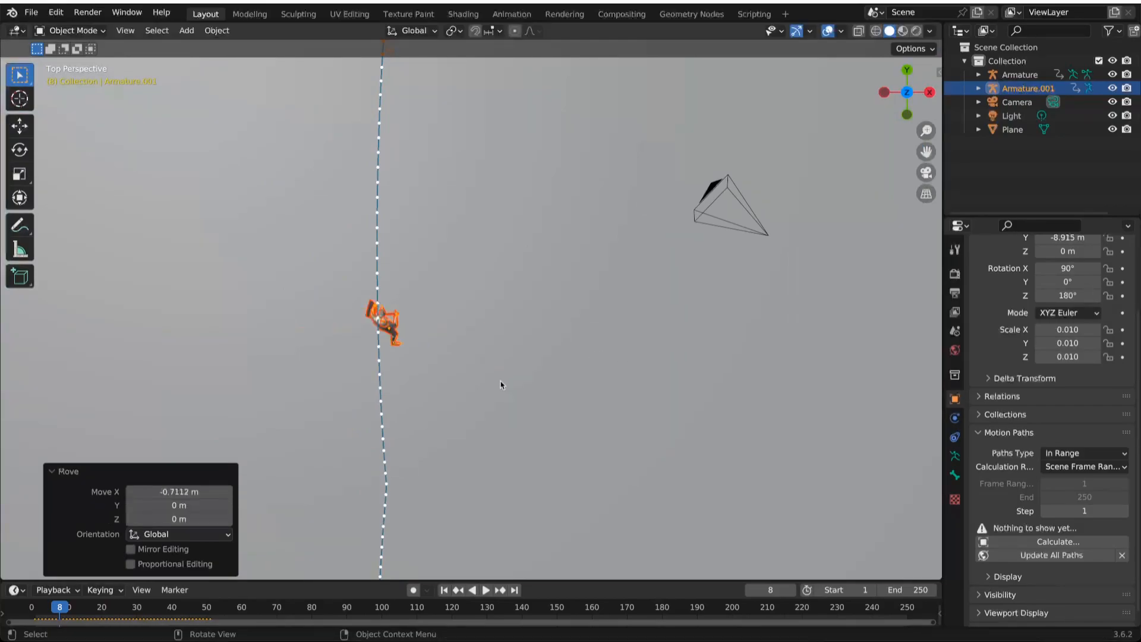
Play the slash animation in a close orthographic top view and stop at frame 25 to check the sword against the ball's path.
scroll(396, 373, up, 8)
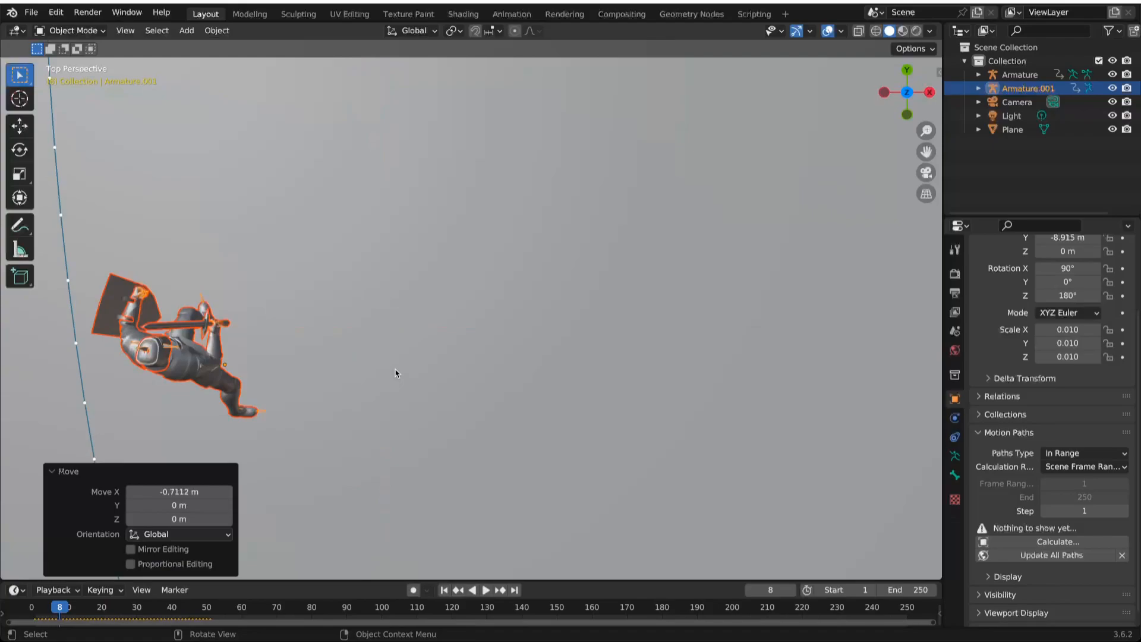
key(KP_5)
shift+middle_drag(328, 349, 523, 357)
scroll(523, 357, up, 3)
key(space)
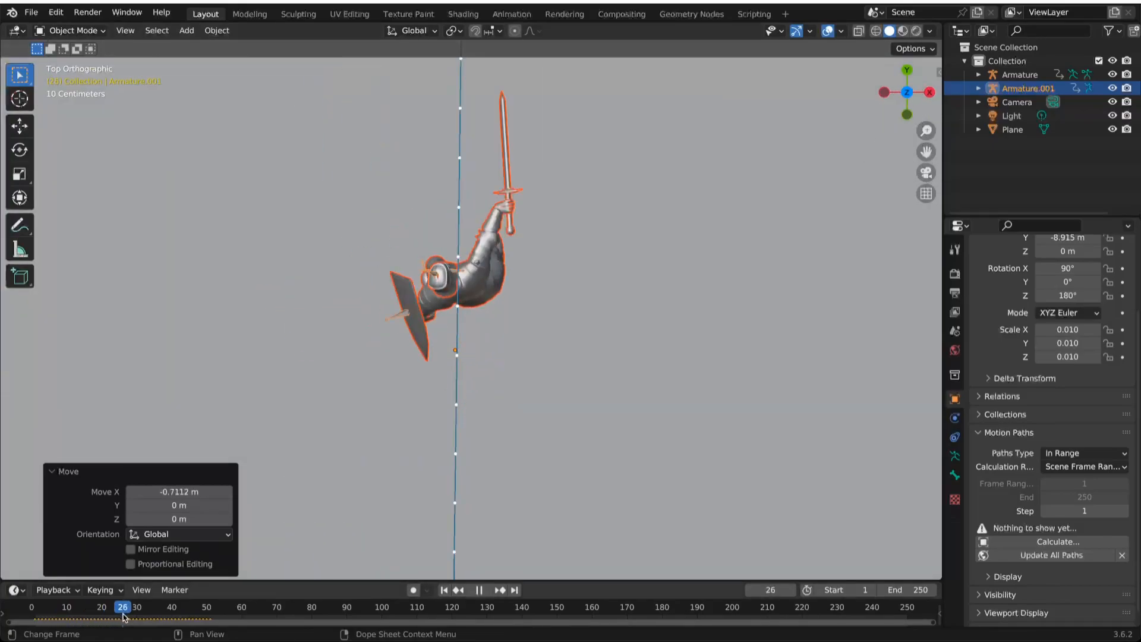
click(120, 614)
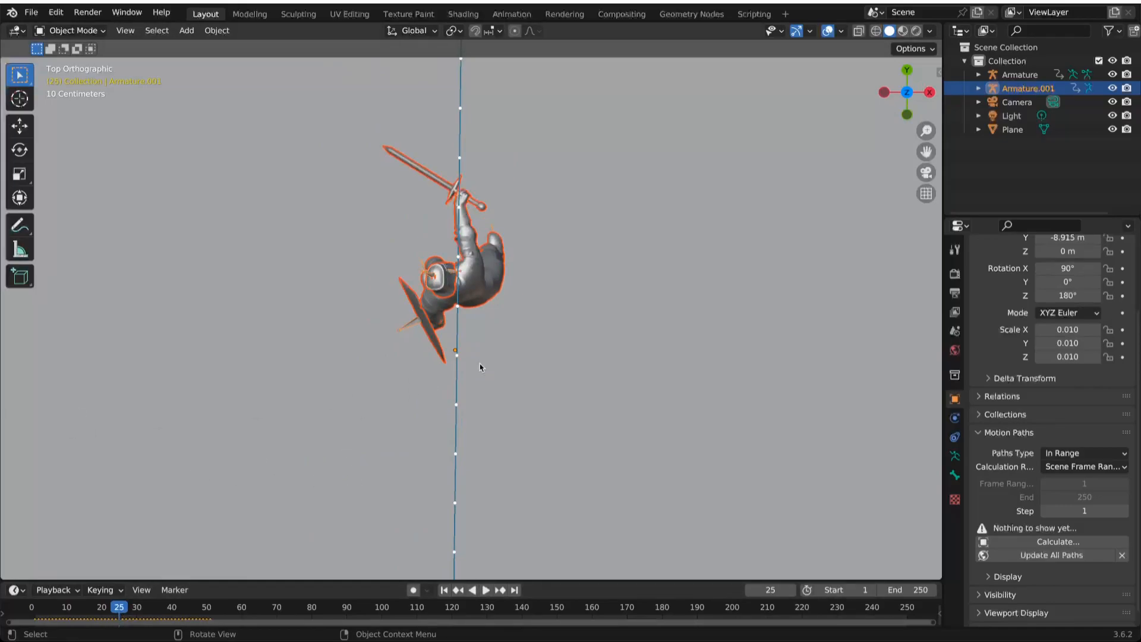
Frame both knights with the slashing knight's armature selected and scrub back to frame 0 to compare their timing.
middle_drag(480, 368, 601, 374)
scroll(599, 375, down, 8)
scroll(542, 366, up, 2)
click(542, 367)
scroll(541, 253, up, 3)
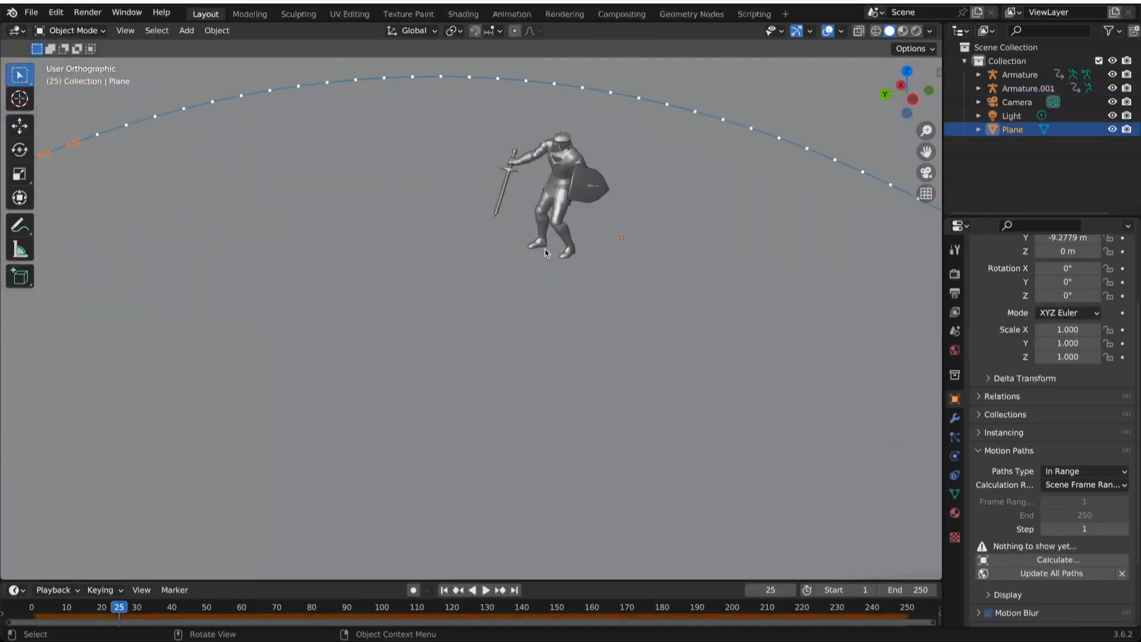
click(597, 192)
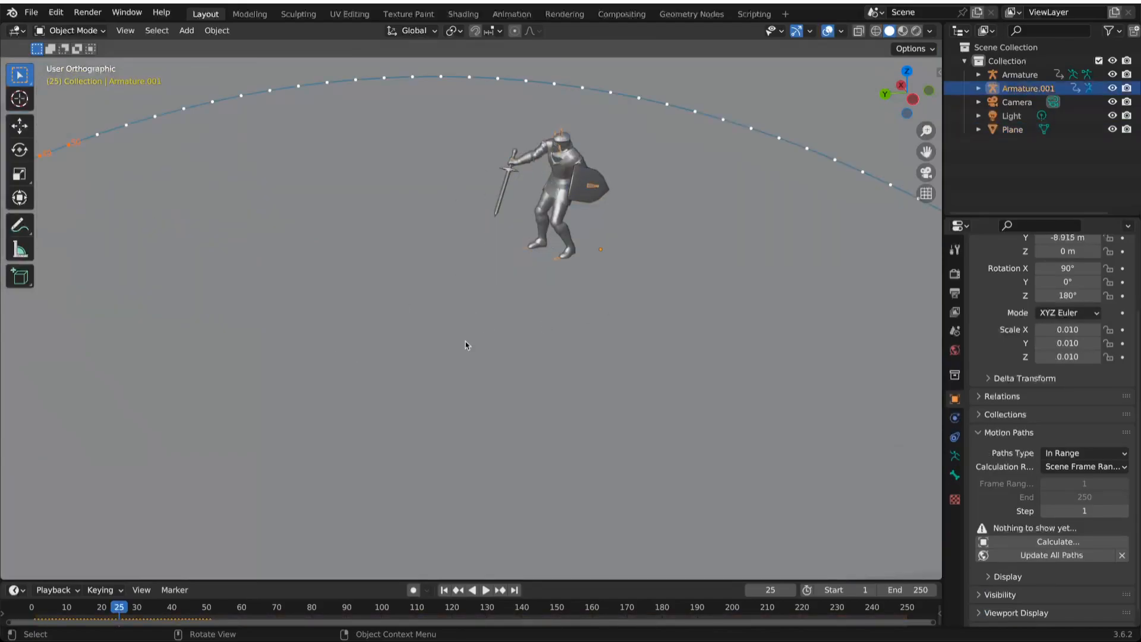
scroll(238, 508, down, 3)
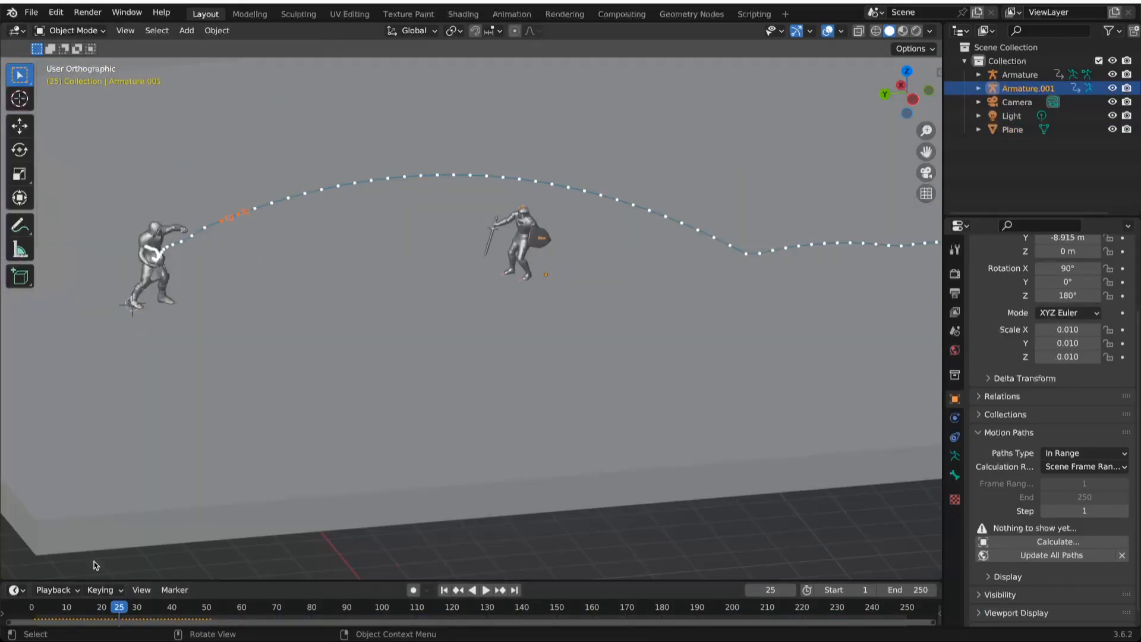
drag(119, 610, 17, 607)
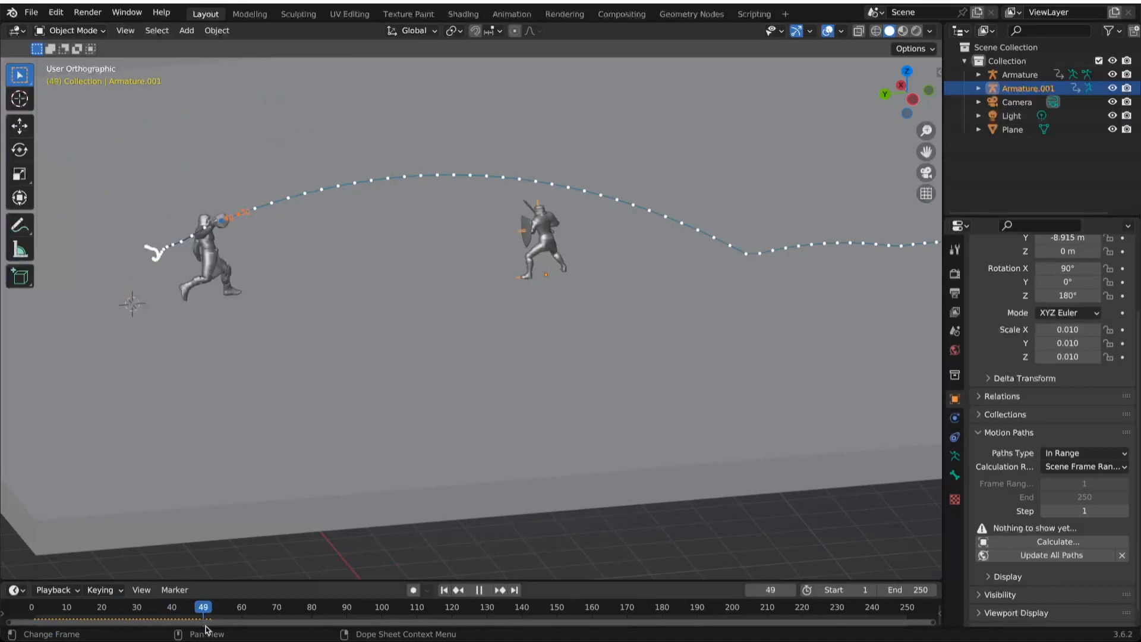
drag(277, 608, 31, 608)
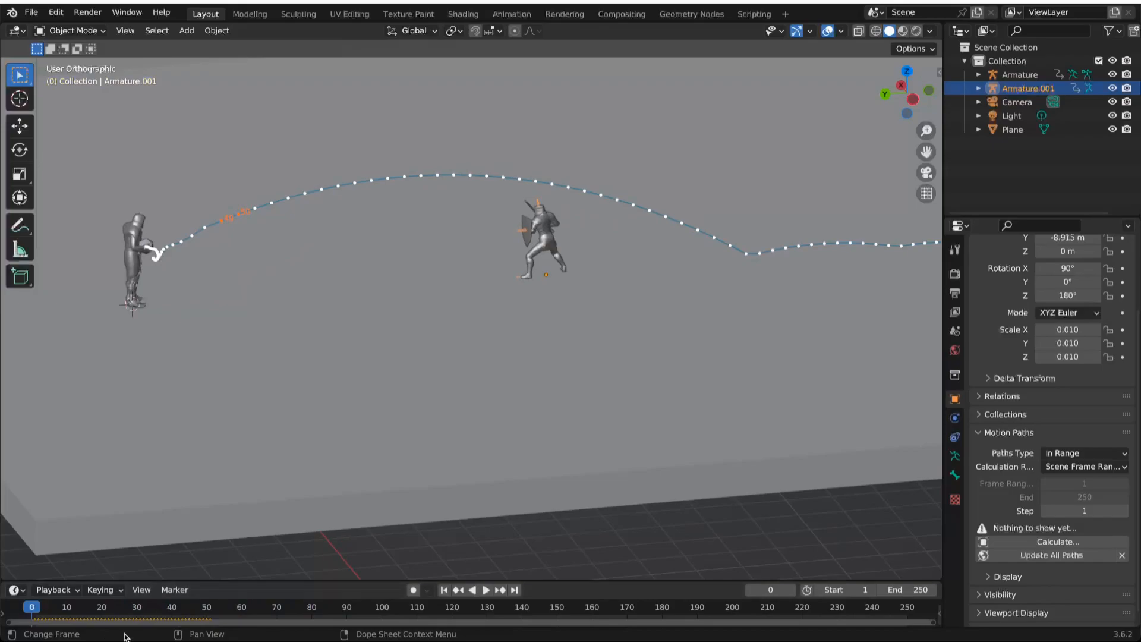
Enlarge the timeline, shift the slashing knight's keyframes to start at about frame 48, and go to frame 71.
mouse_move(107, 621)
mouse_down()
mouse_move(126, 623)
mouse_move(113, 622)
mouse_up()
drag(89, 581, 72, 510)
drag(77, 554, 274, 559)
click(278, 537)
Calculate a motion path for the second knight's sword with In Range display and the Scene Frame Range.
scroll(472, 216, up, 2)
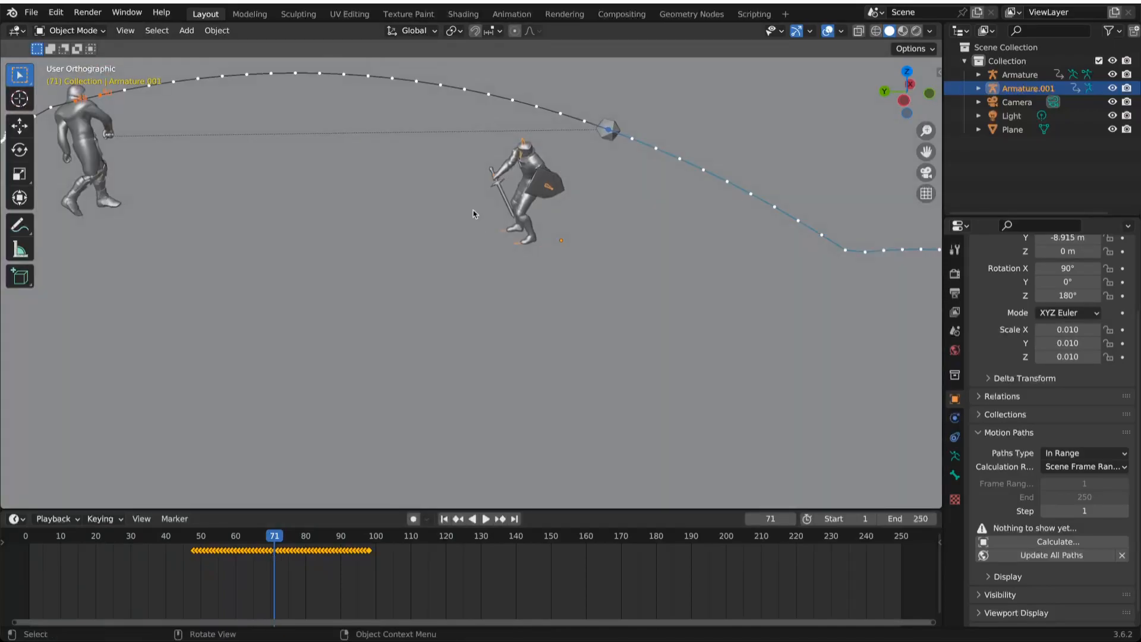
click(509, 206)
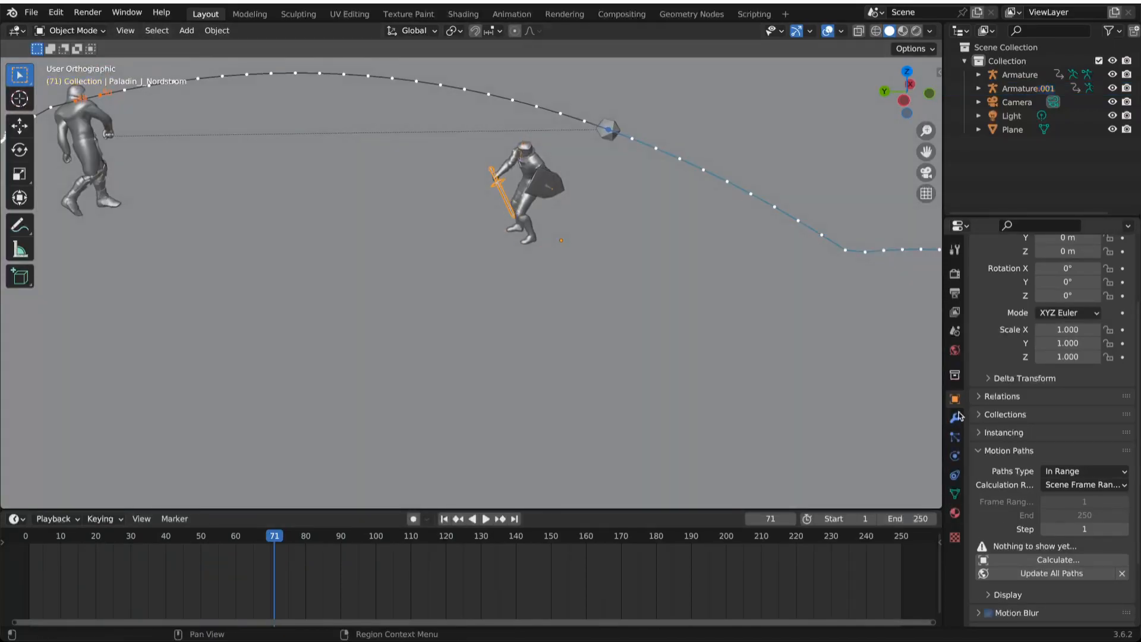
scroll(1045, 402, down, 2)
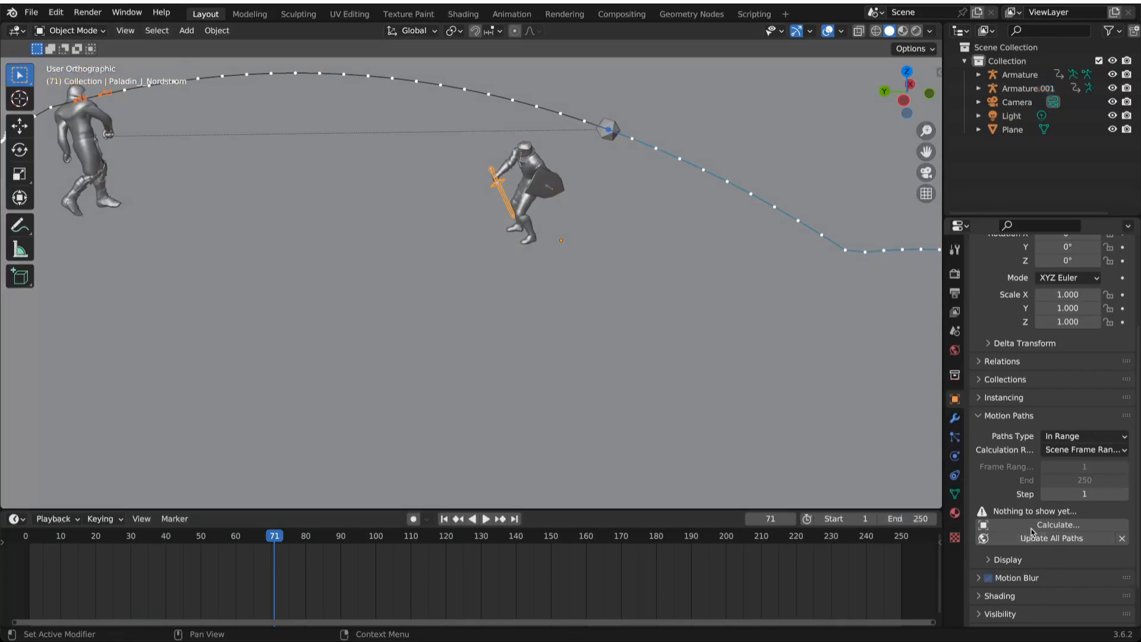
click(1054, 526)
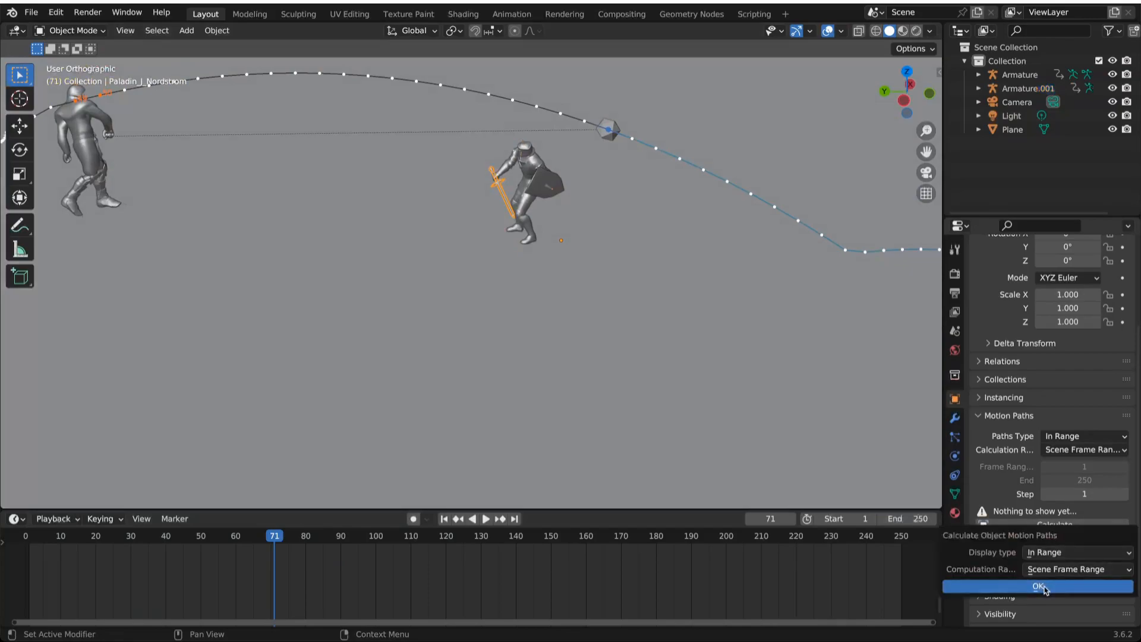
click(1044, 589)
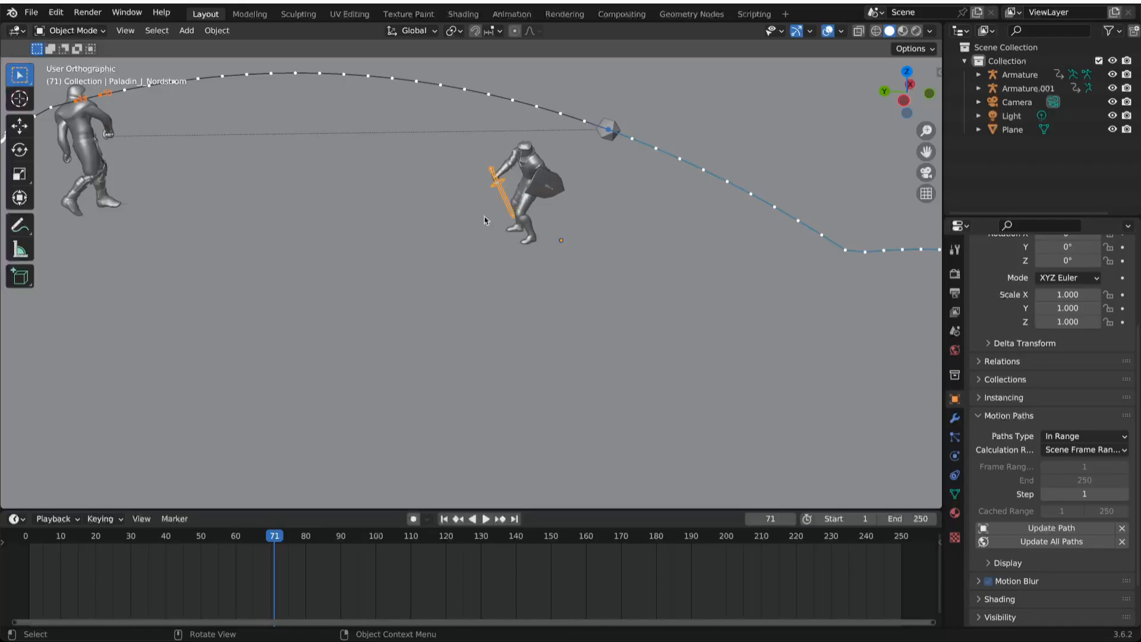
middle_drag(509, 226, 586, 304)
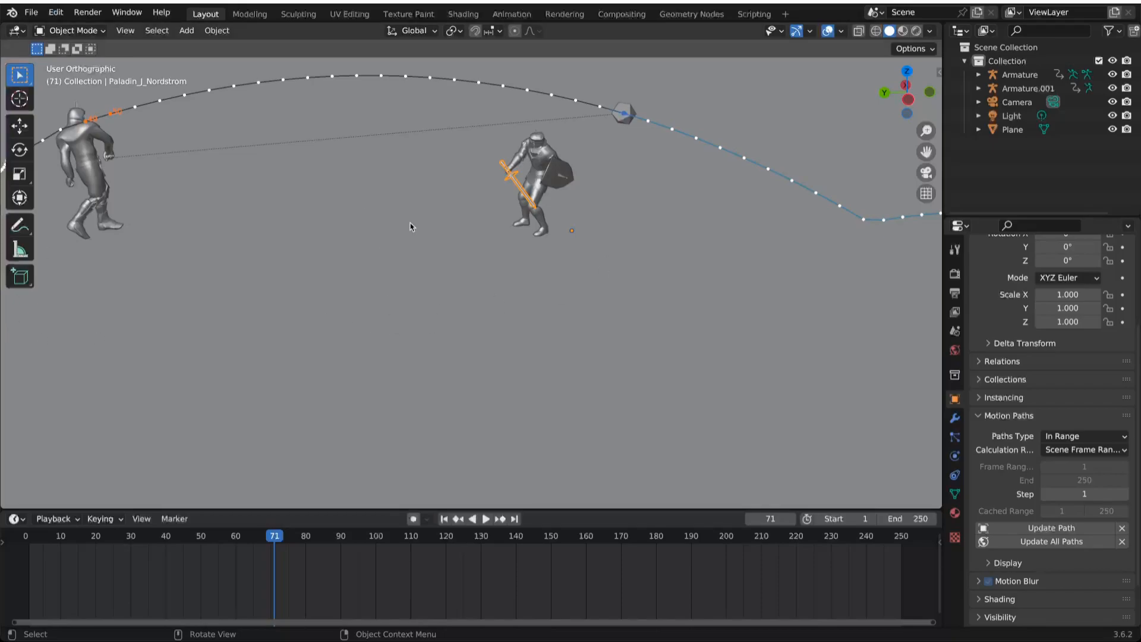
Edit the sword mesh in top view, snap the 3D cursor to its tip vertex, and return to Object Mode.
key(ctrl+Tab)
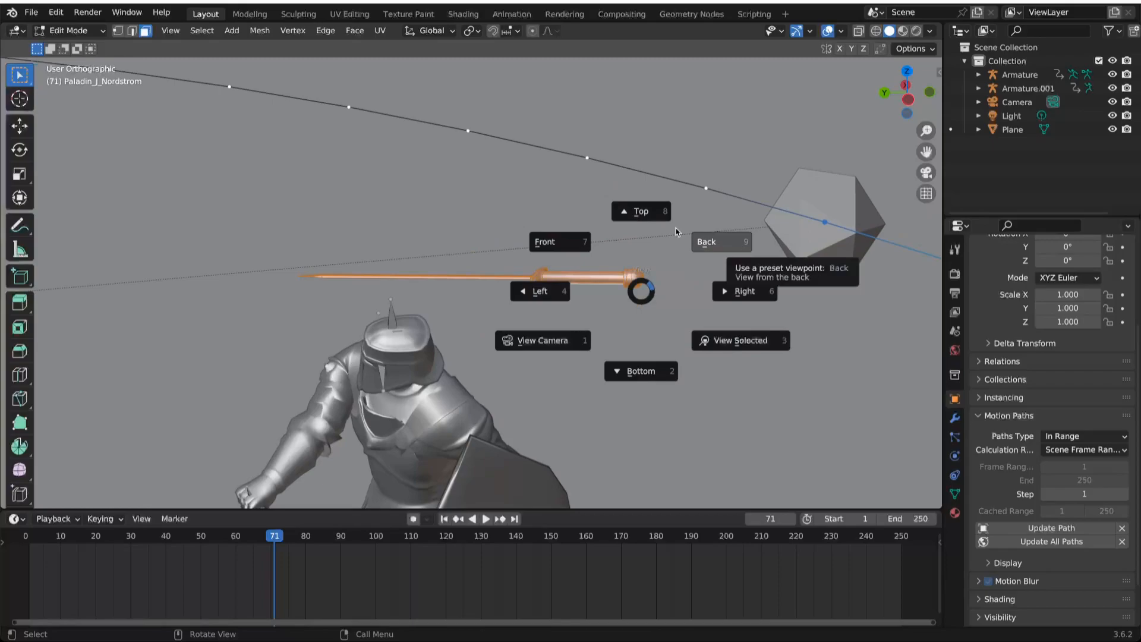
click(636, 210)
click(119, 33)
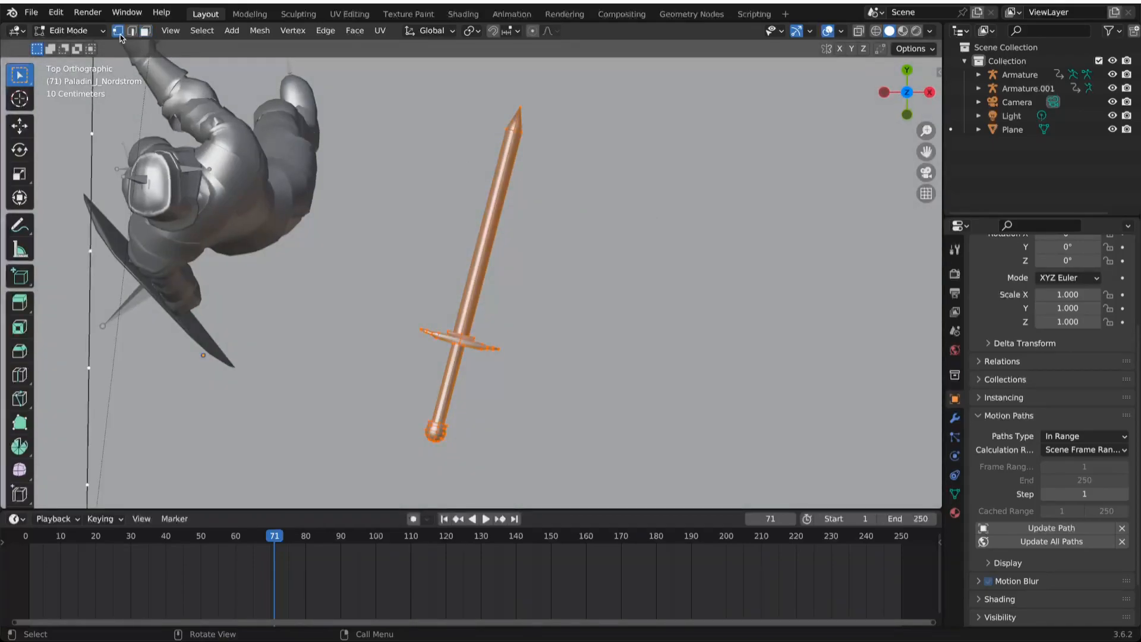
click(521, 108)
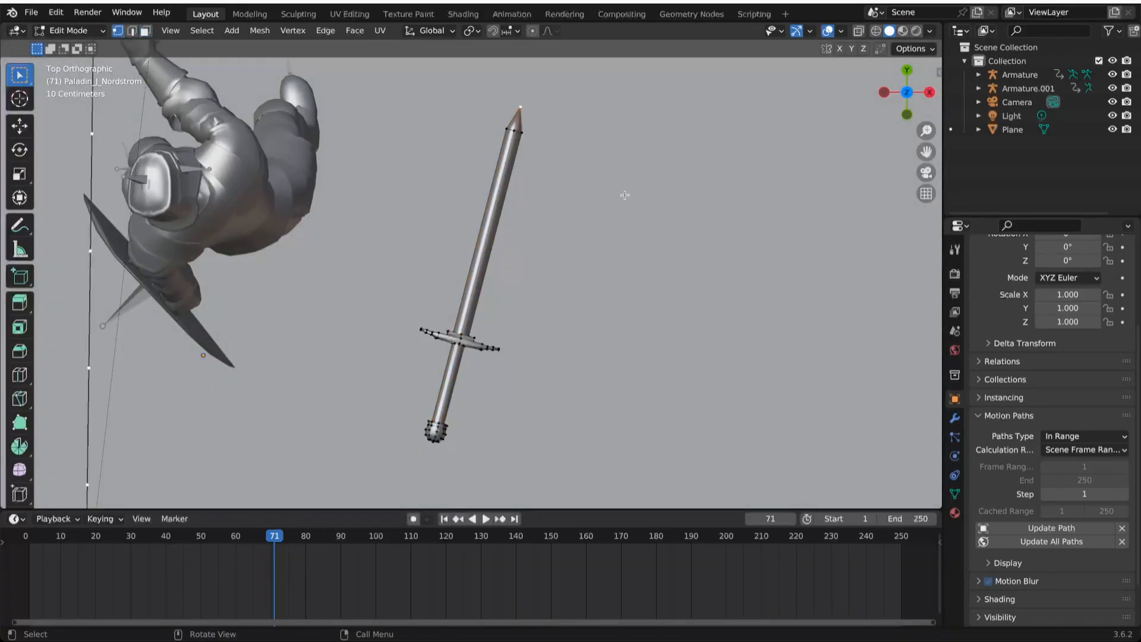
key(shift+s)
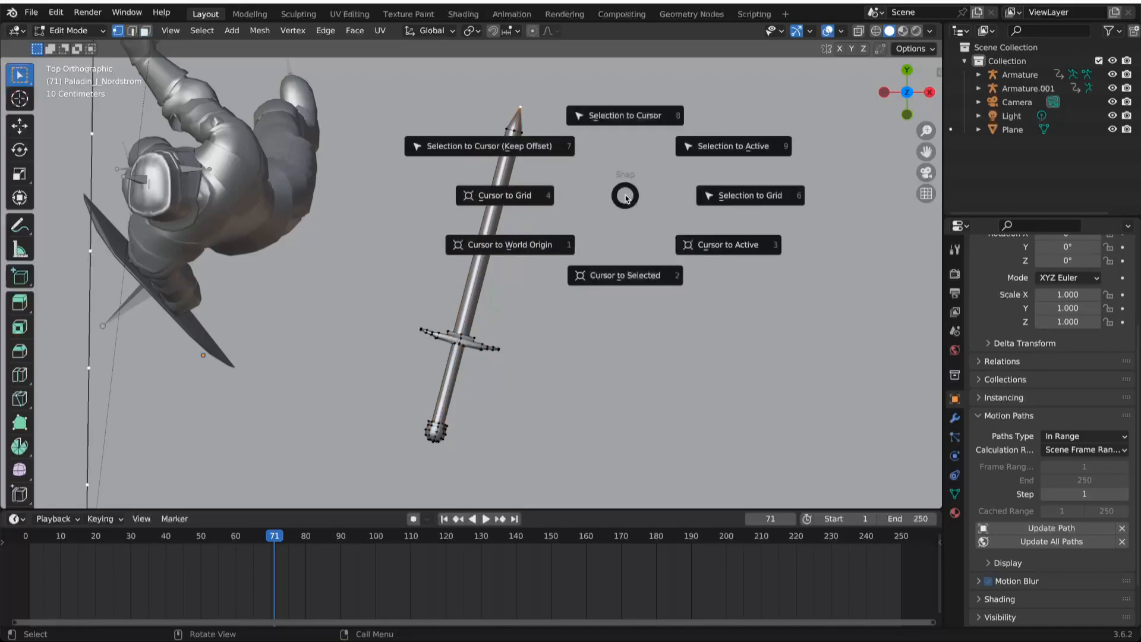
click(622, 270)
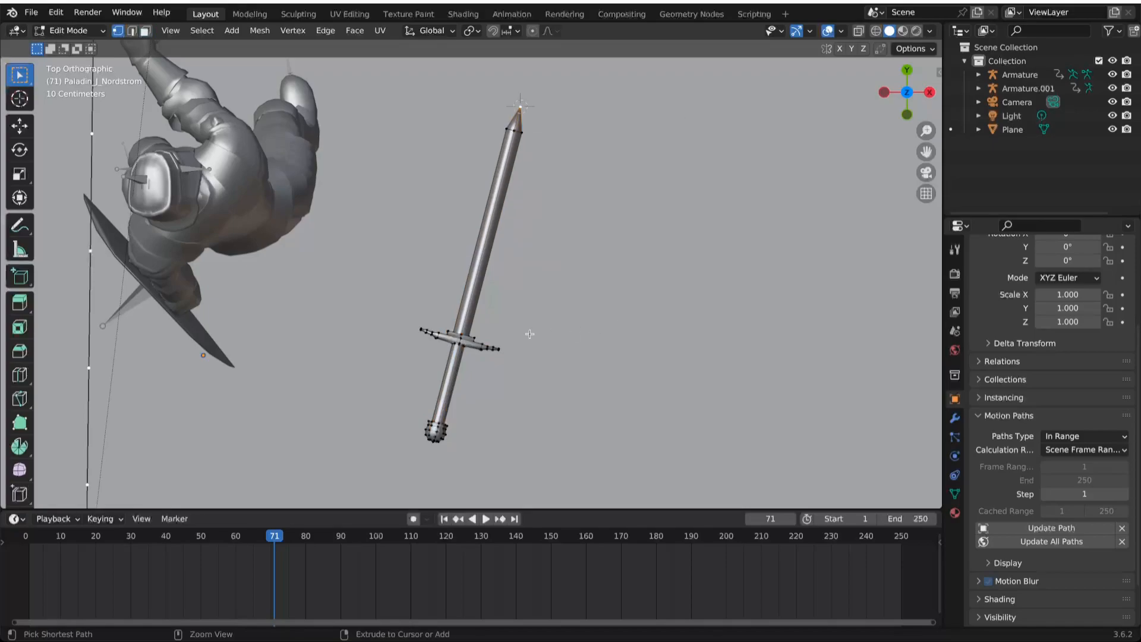
key(ctrl+Tab)
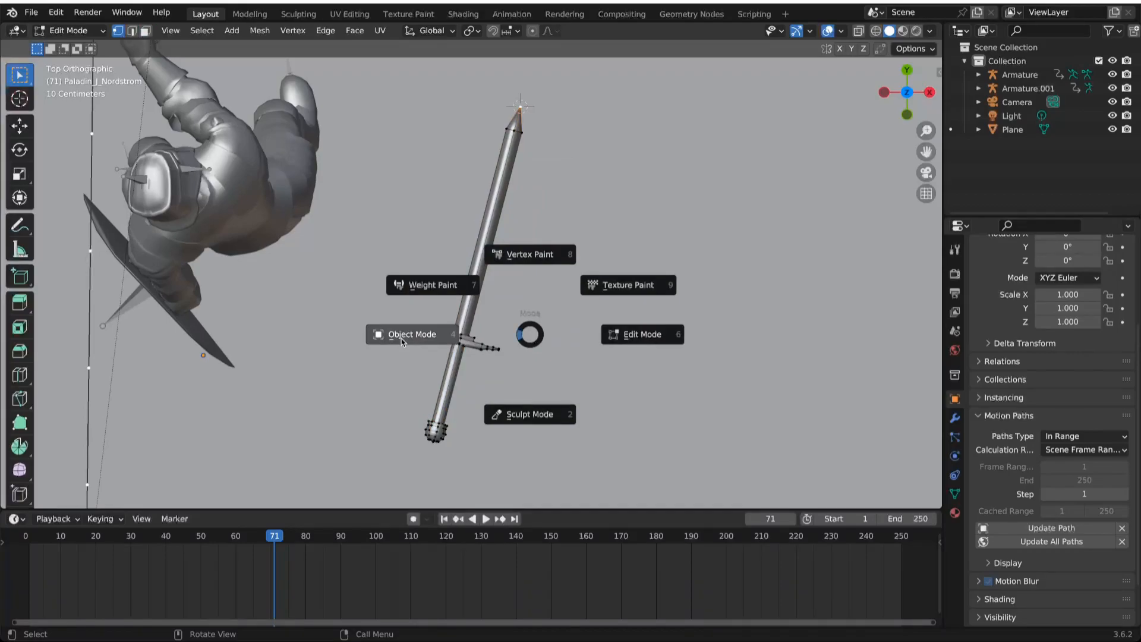
click(403, 343)
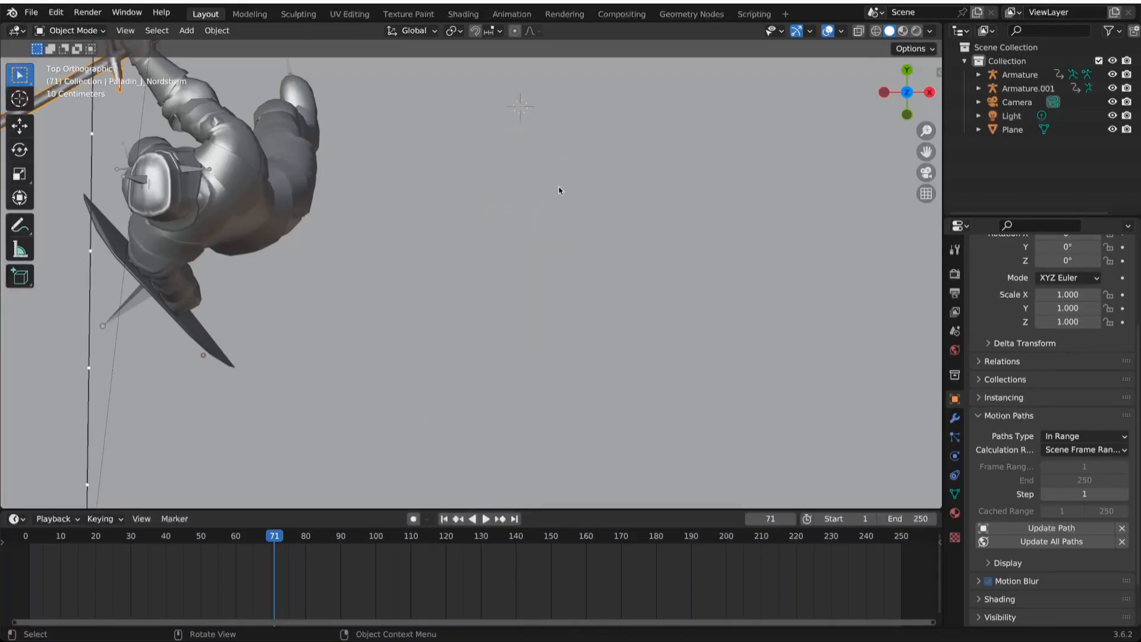
Add a Cube empty at the 3D cursor with a radius of 0.04 m.
key(shift+a)
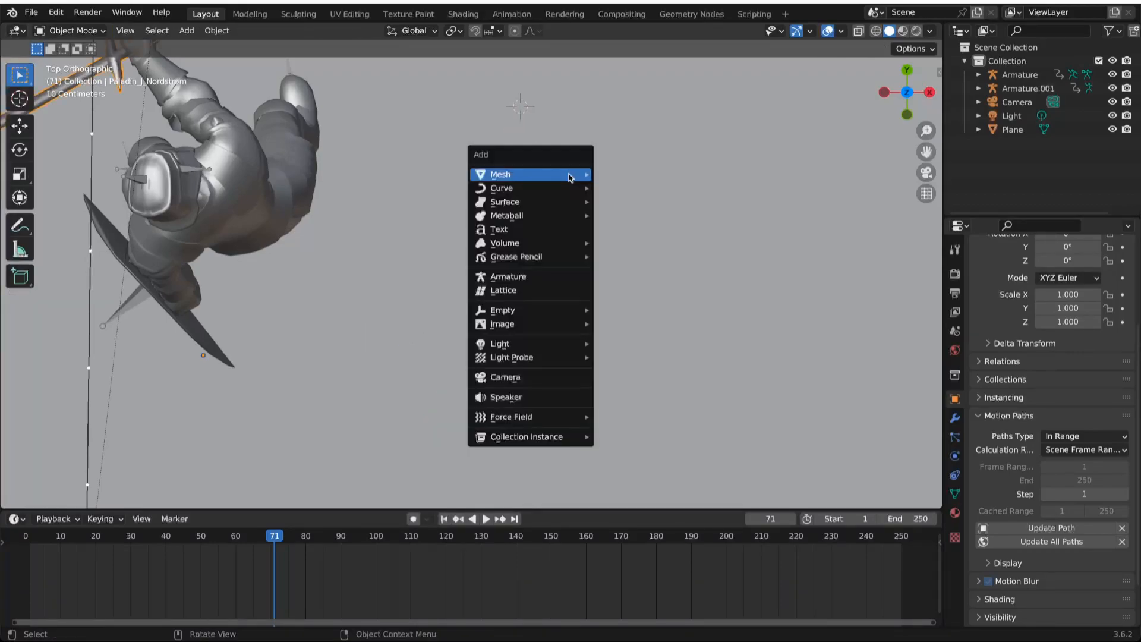
mouse_move(523, 309)
click(635, 373)
mouse_move(178, 394)
mouse_down()
mouse_move(196, 393)
mouse_move(172, 393)
mouse_up()
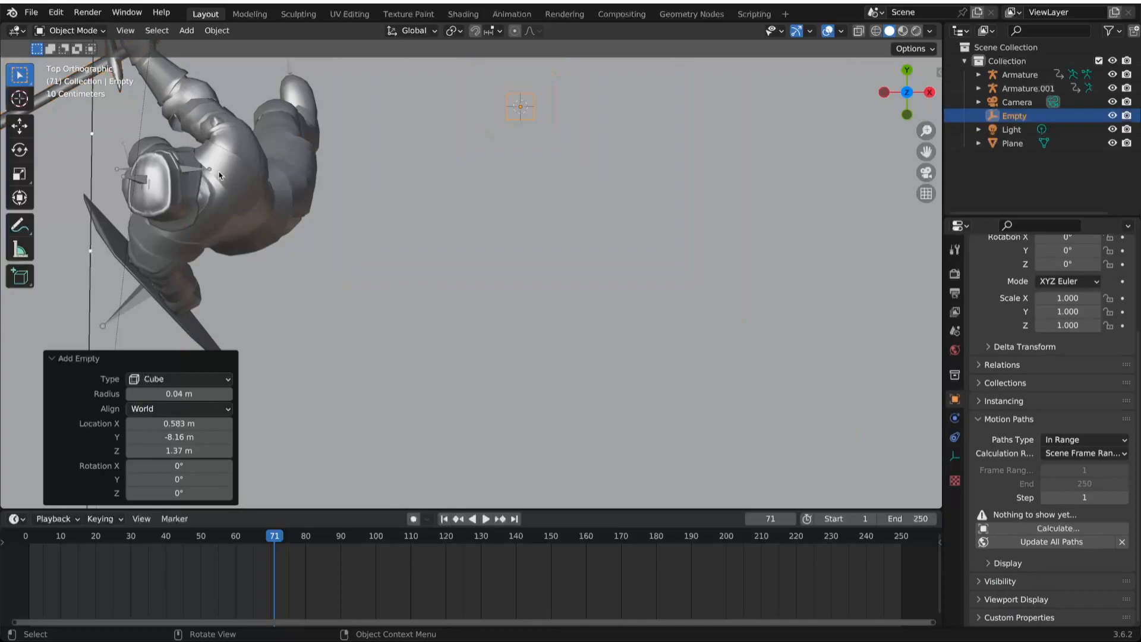
Vertex-parent the cube empty to the sword's tip vertex in the second knight's mesh, and return to Object Mode.
key(shift)
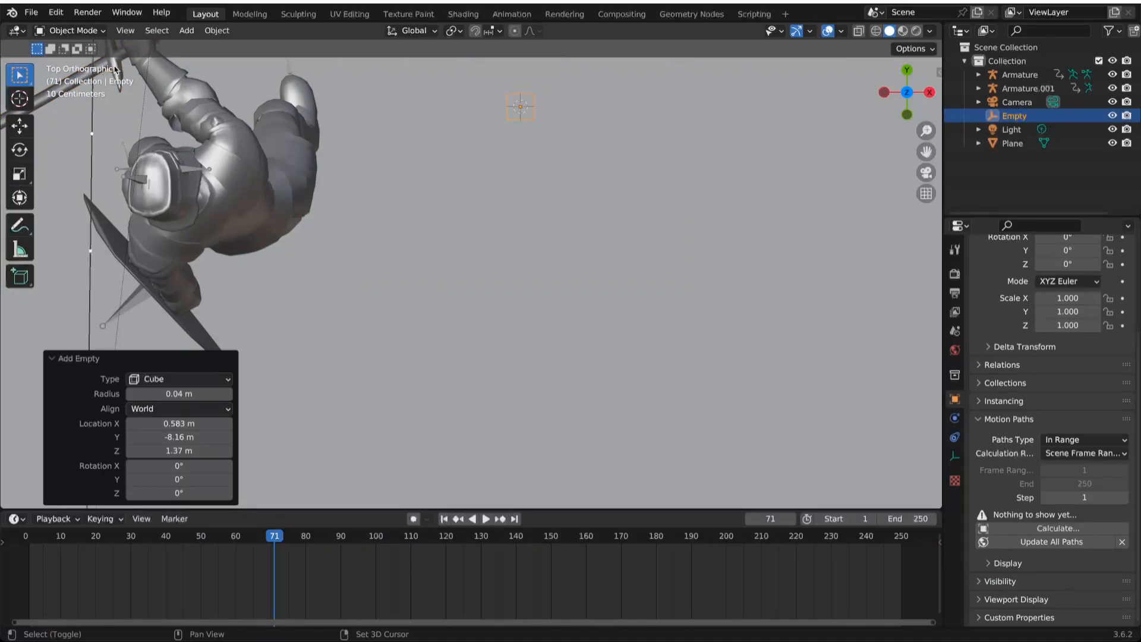
shift+click(114, 69)
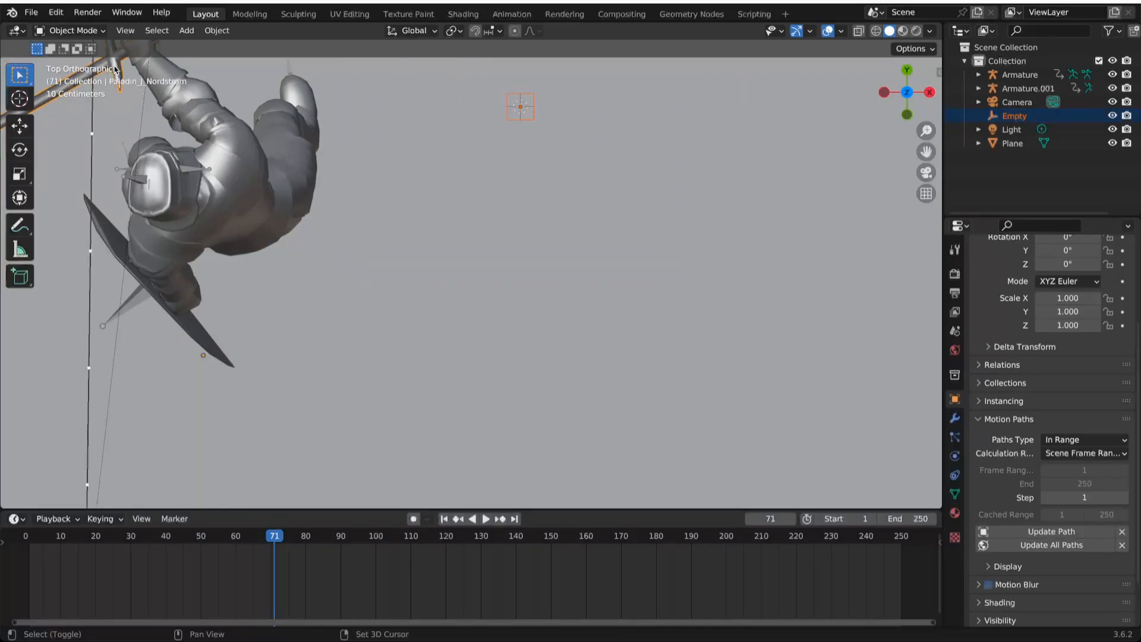
key(ctrl+Tab)
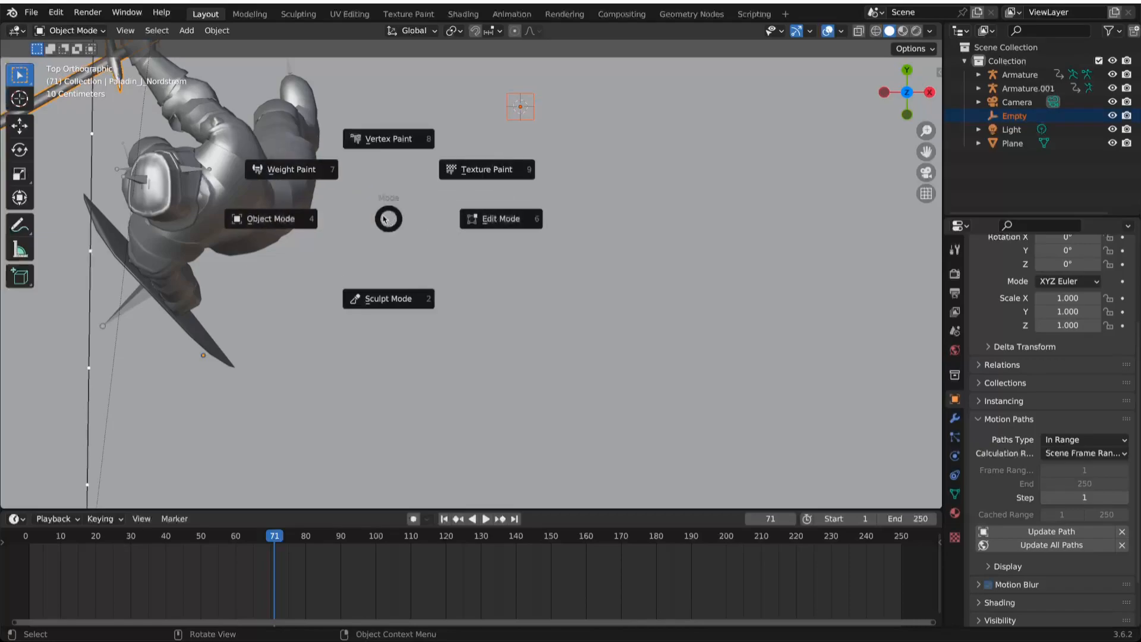
click(501, 219)
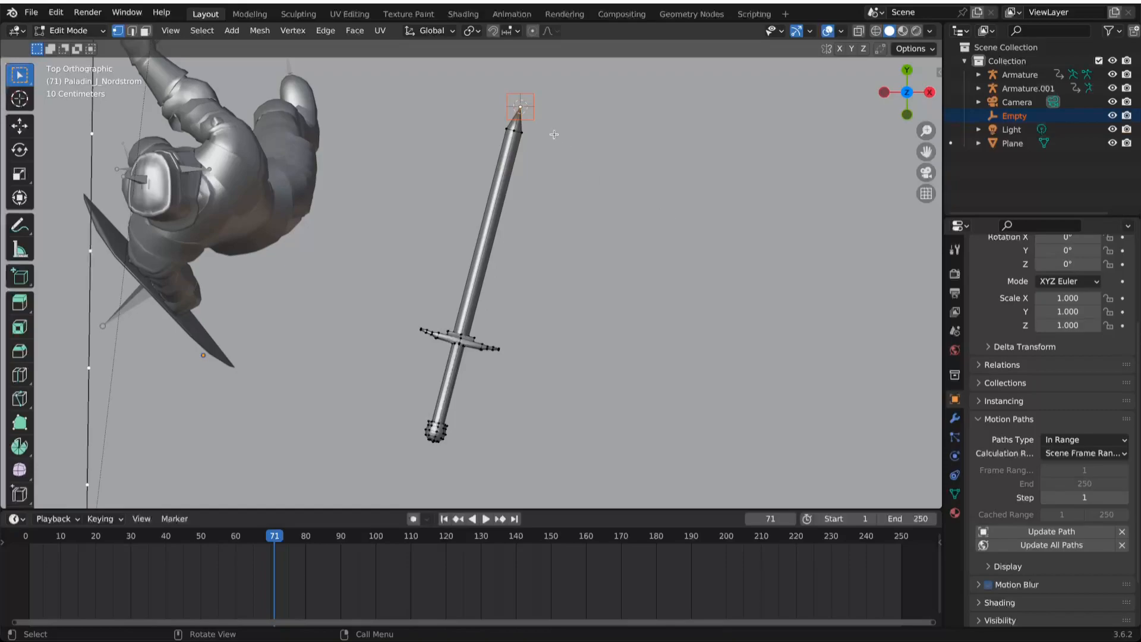
key(ctrl)
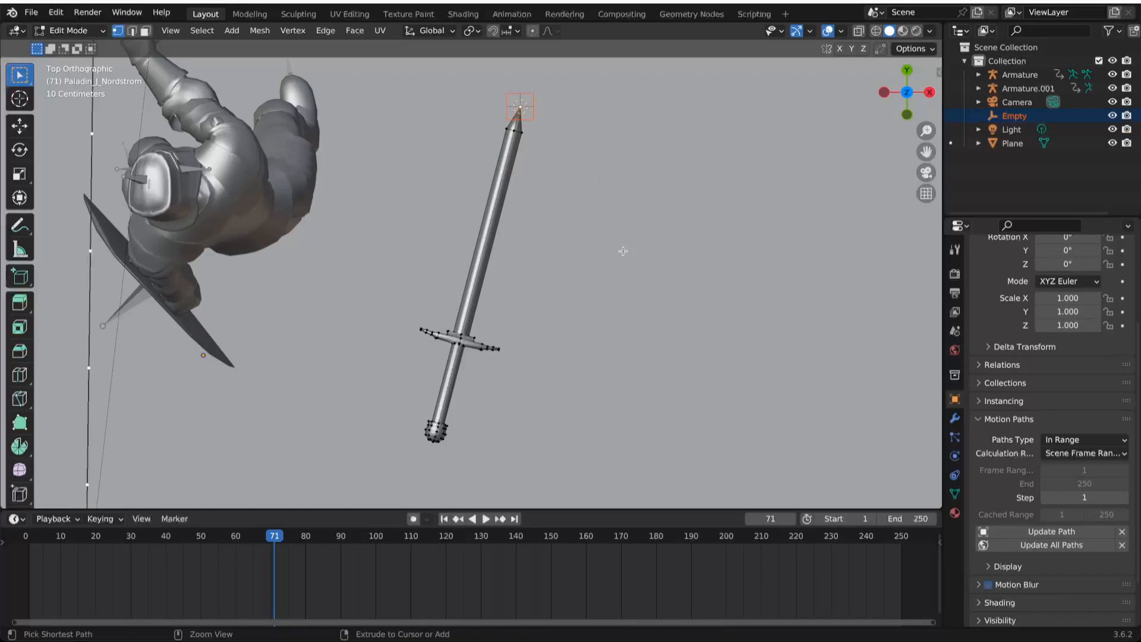
key(ctrl+p)
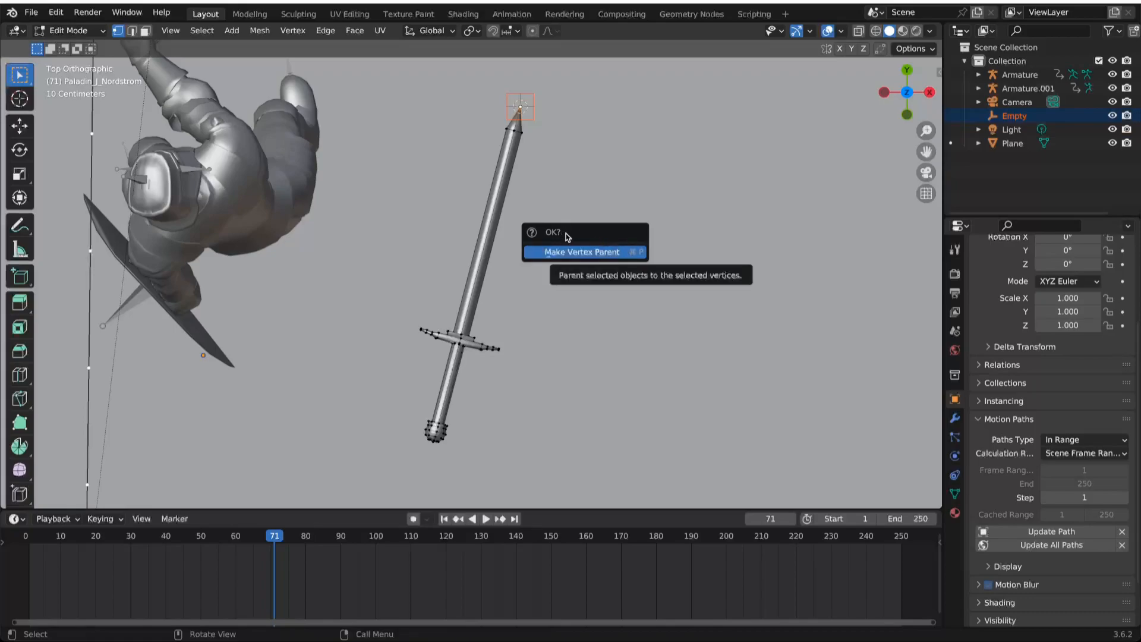
click(604, 259)
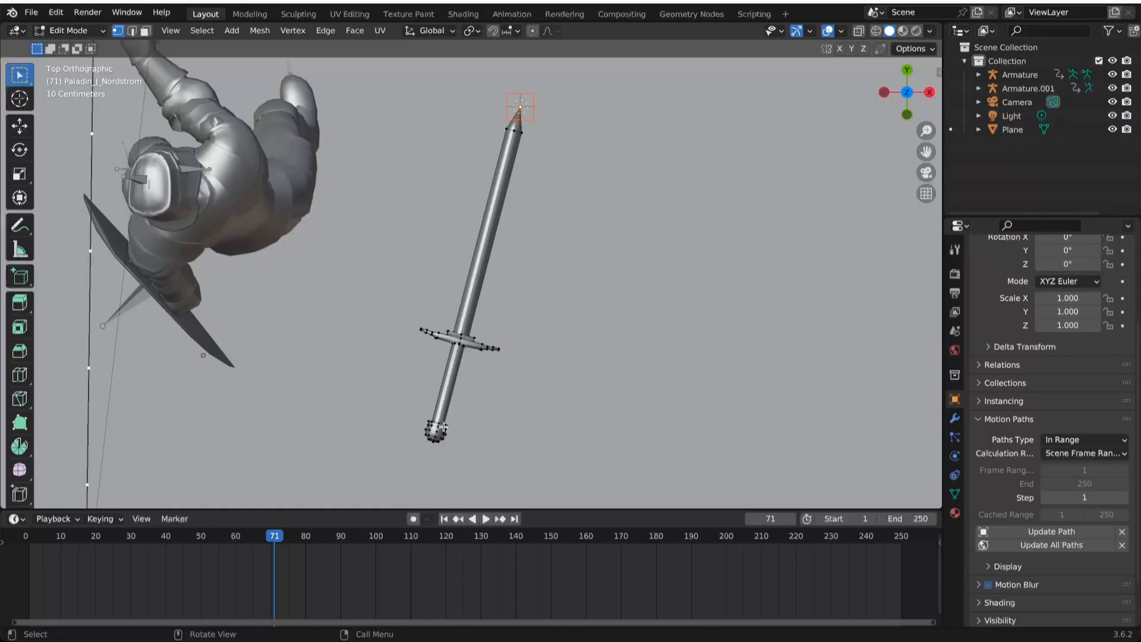
key(ctrl+Tab)
click(332, 425)
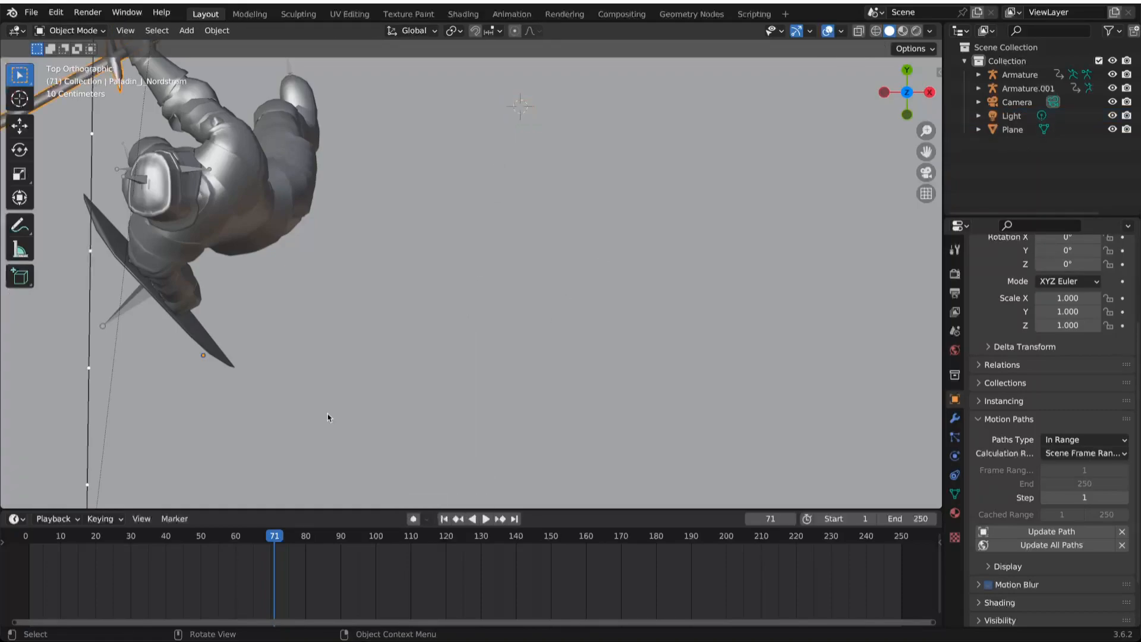
Select the empty at the sword tip at frame 71 and calculate its motion path over the Scene Frame Range.
scroll(332, 425, down, 3)
key(space)
drag(279, 541, 273, 542)
key(space)
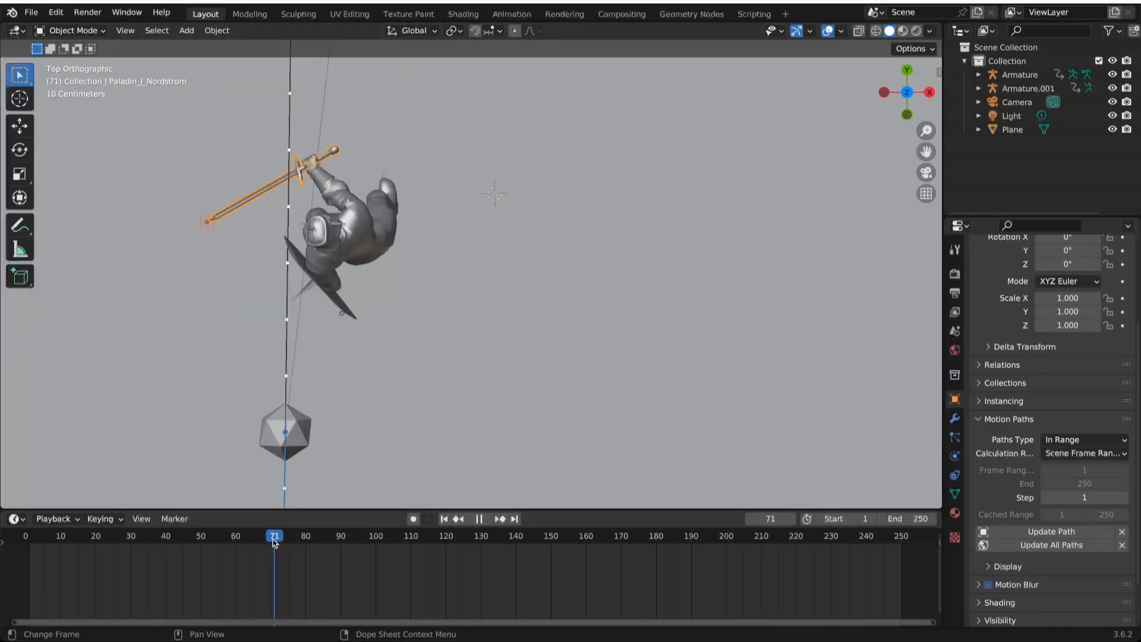
click(209, 232)
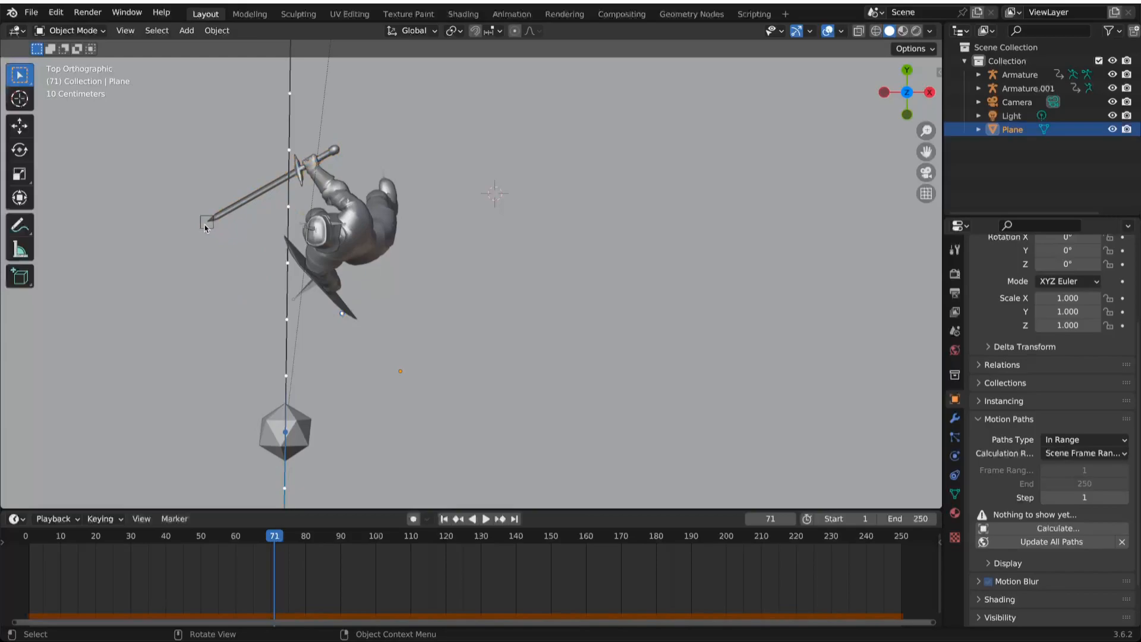
click(205, 227)
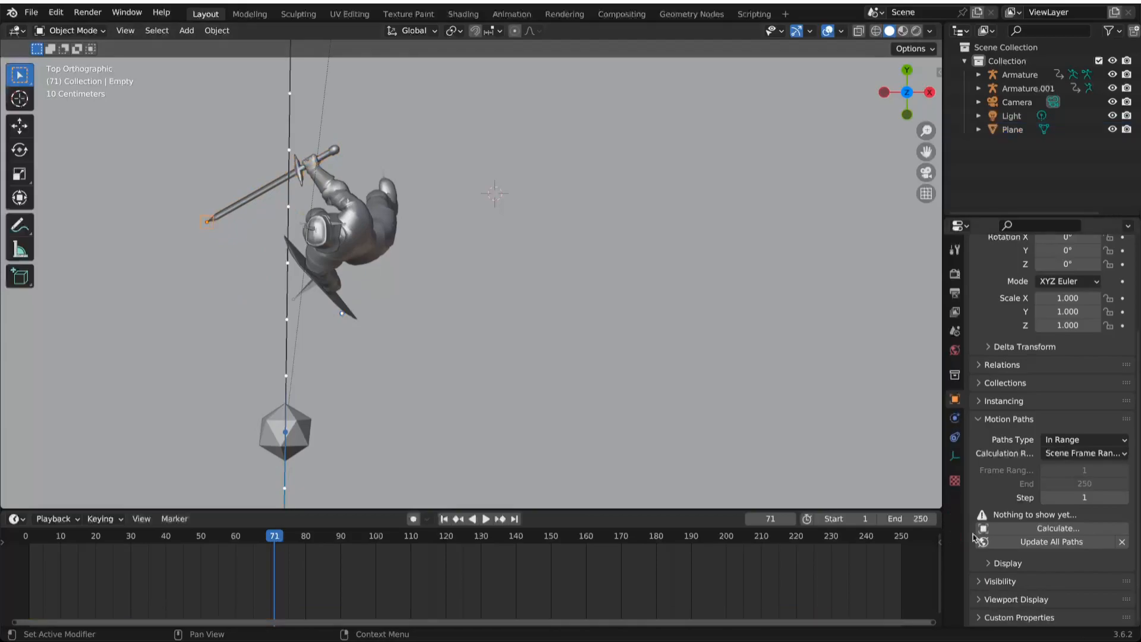
click(1047, 531)
click(1042, 596)
Go to frame 48 and stretch the slashing knight's keyframes from there by a factor of about 1.64.
middle_drag(523, 268, 568, 303)
scroll(666, 307, down, 2)
drag(274, 541, 274, 588)
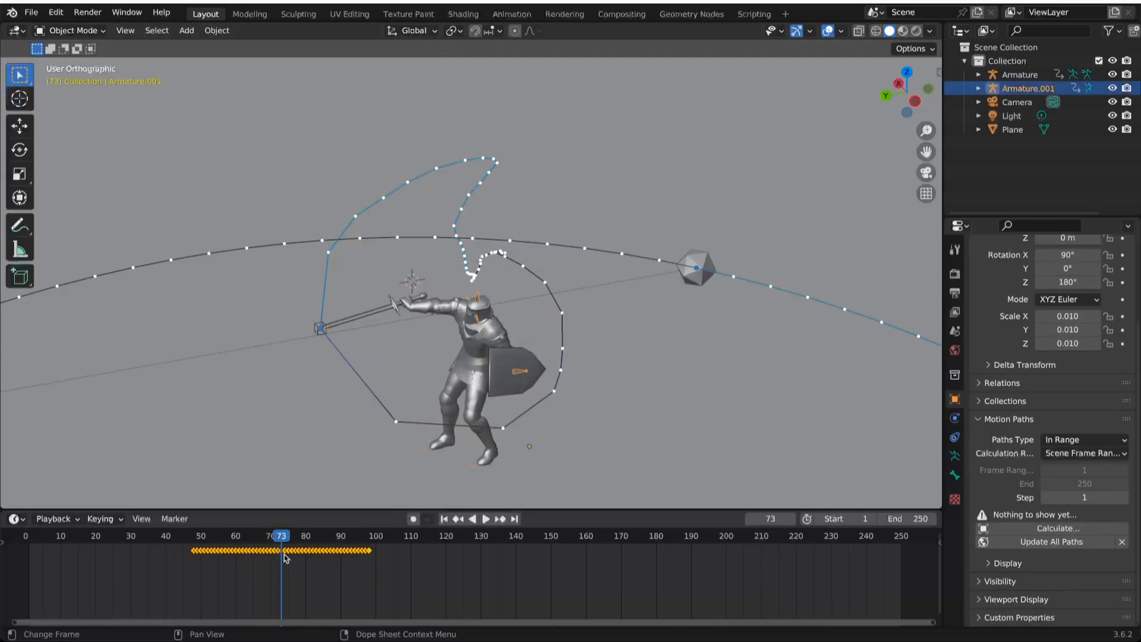
click(194, 537)
scroll(419, 575, up, 6)
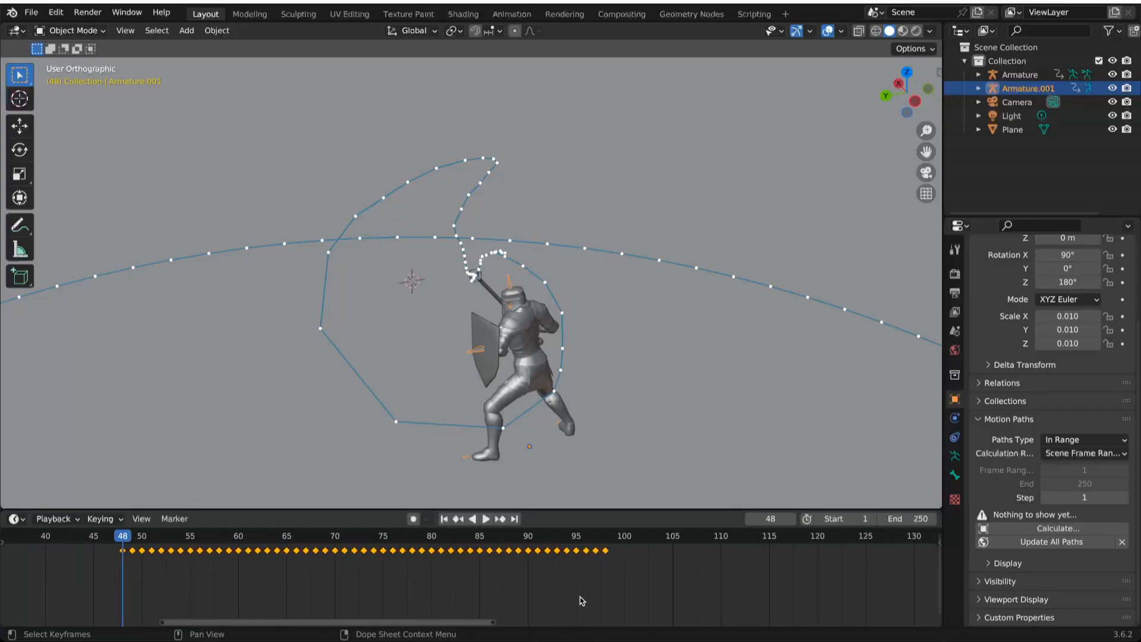
key(s)
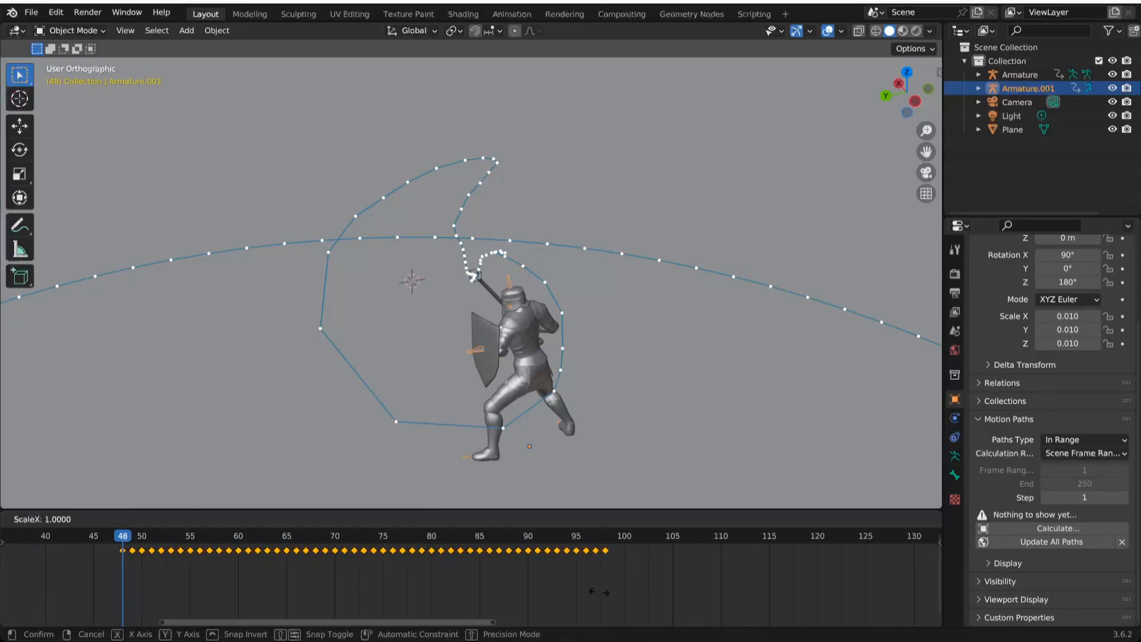
click(900, 601)
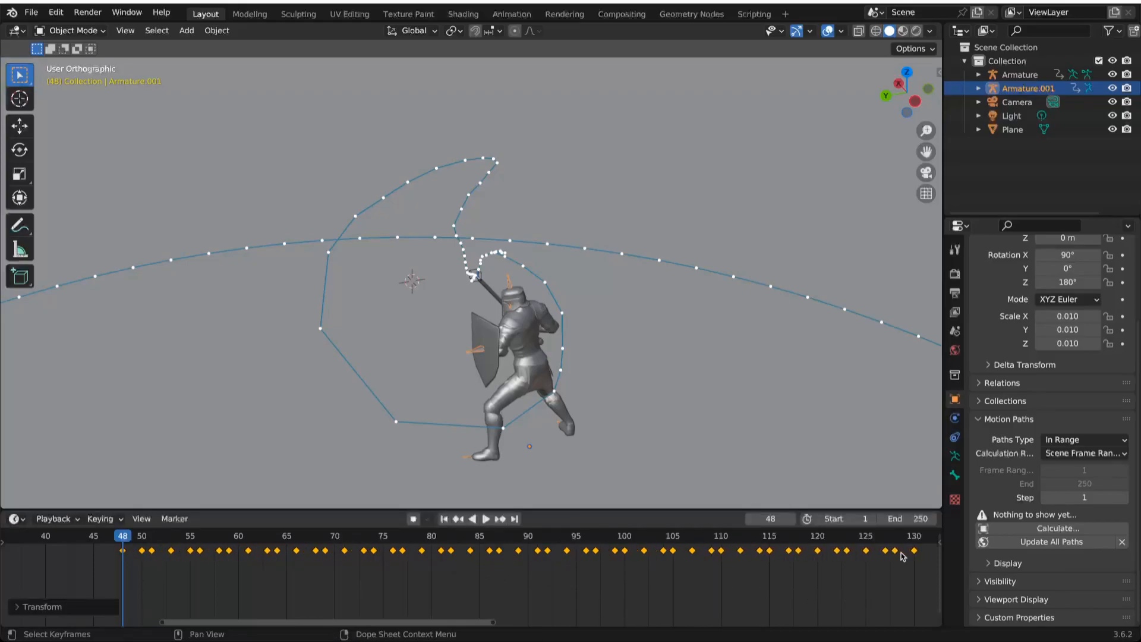
Enlarge the timeline and set the keyframe scaling factor to exactly 2.
click(17, 608)
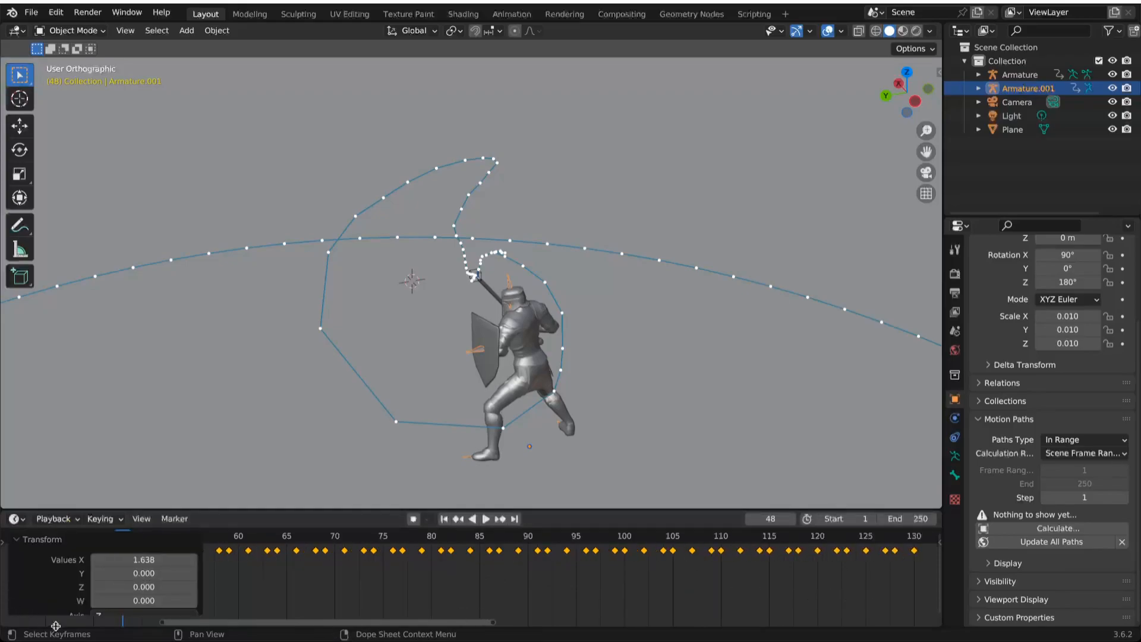
scroll(173, 580, down, 3)
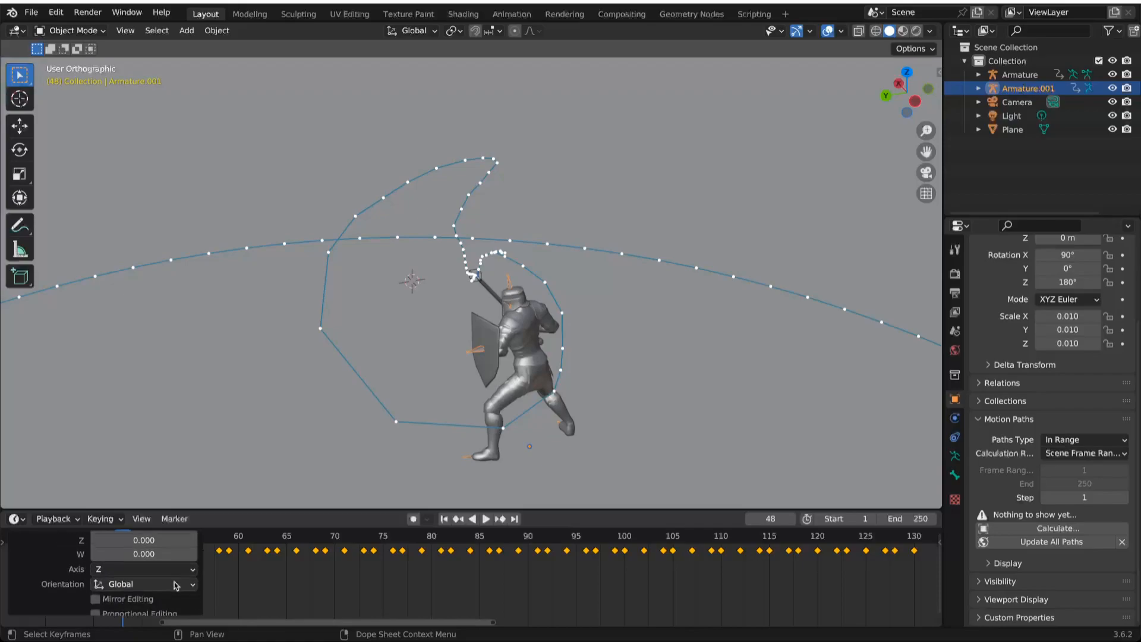
scroll(100, 553, up, 3)
drag(129, 510, 130, 420)
click(164, 502)
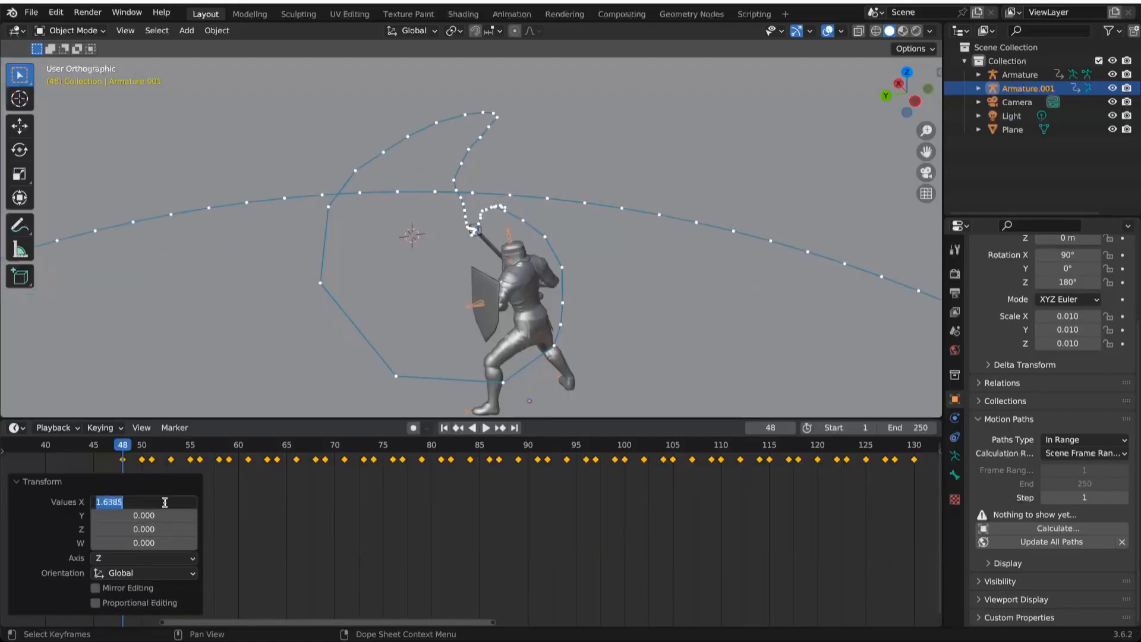
text(2)
key(Return)
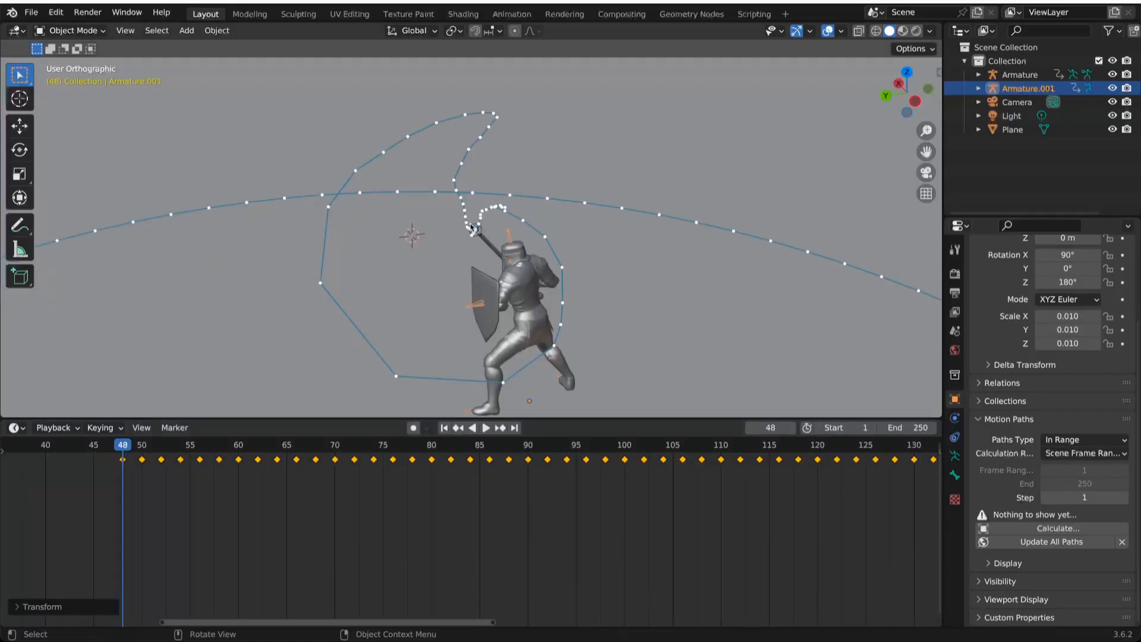
Update the motion path of the sword-tip empty and go to frame 97 in the slash.
click(476, 229)
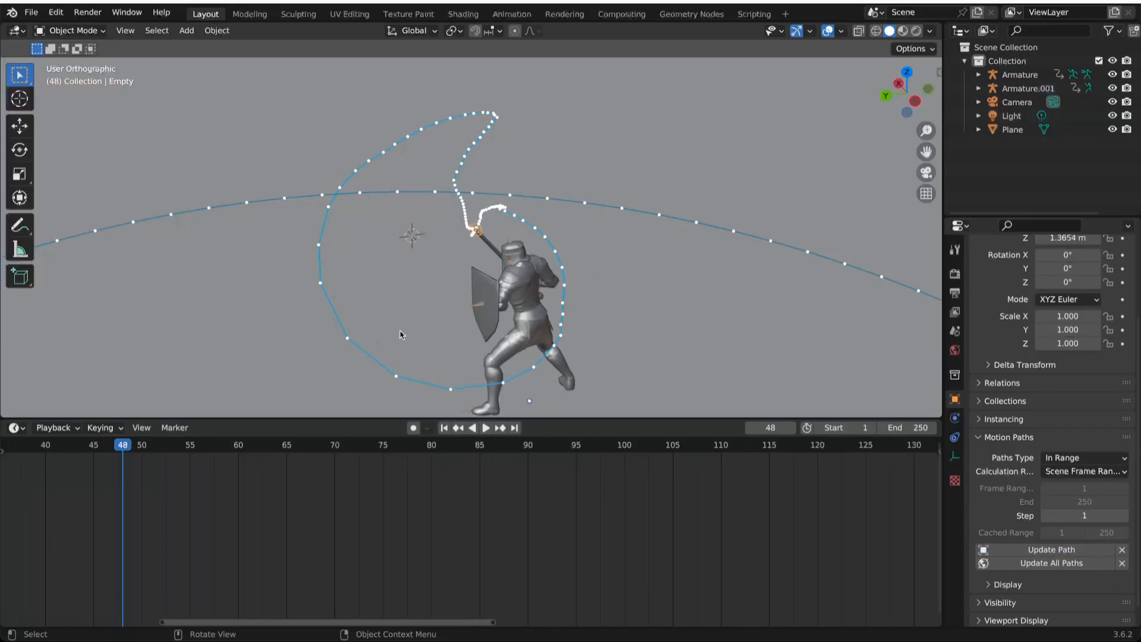
key(space)
drag(183, 459, 595, 533)
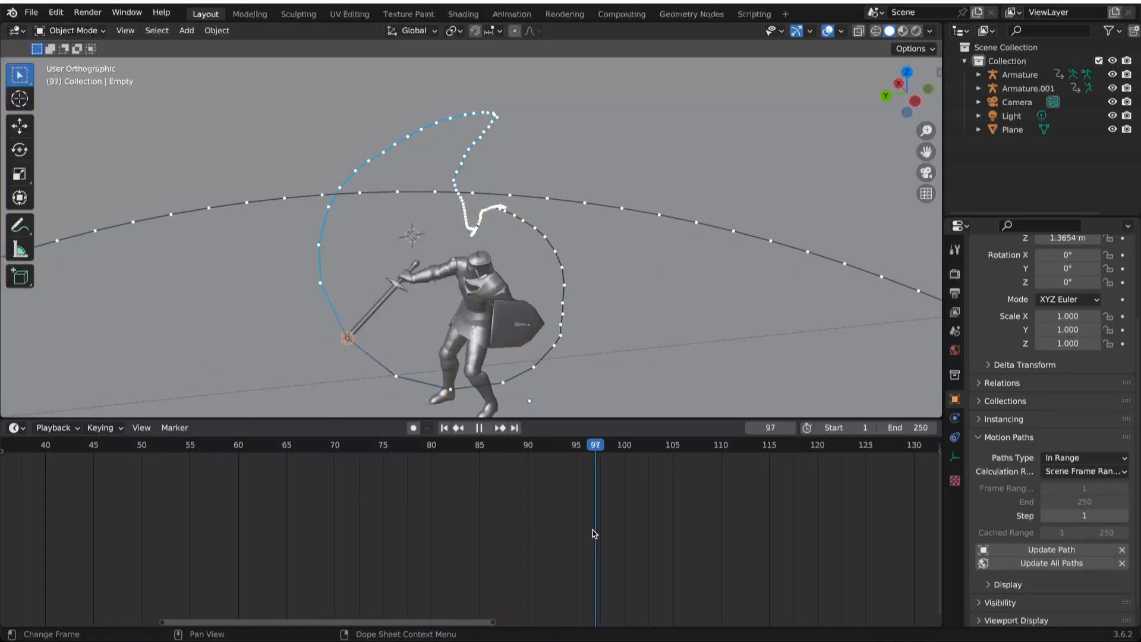
key(space)
mouse_move(528, 337)
middle_down()
mouse_move(553, 333)
mouse_move(519, 331)
middle_up()
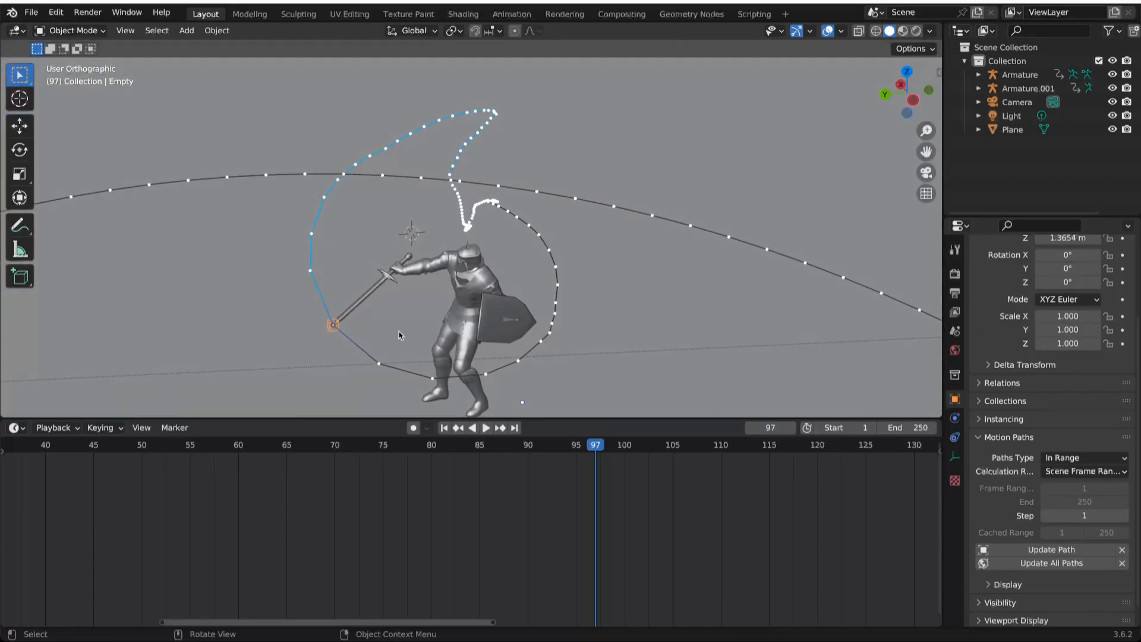
Move the slashing knight's armature about -4.2 m along the global Y axis.
click(448, 330)
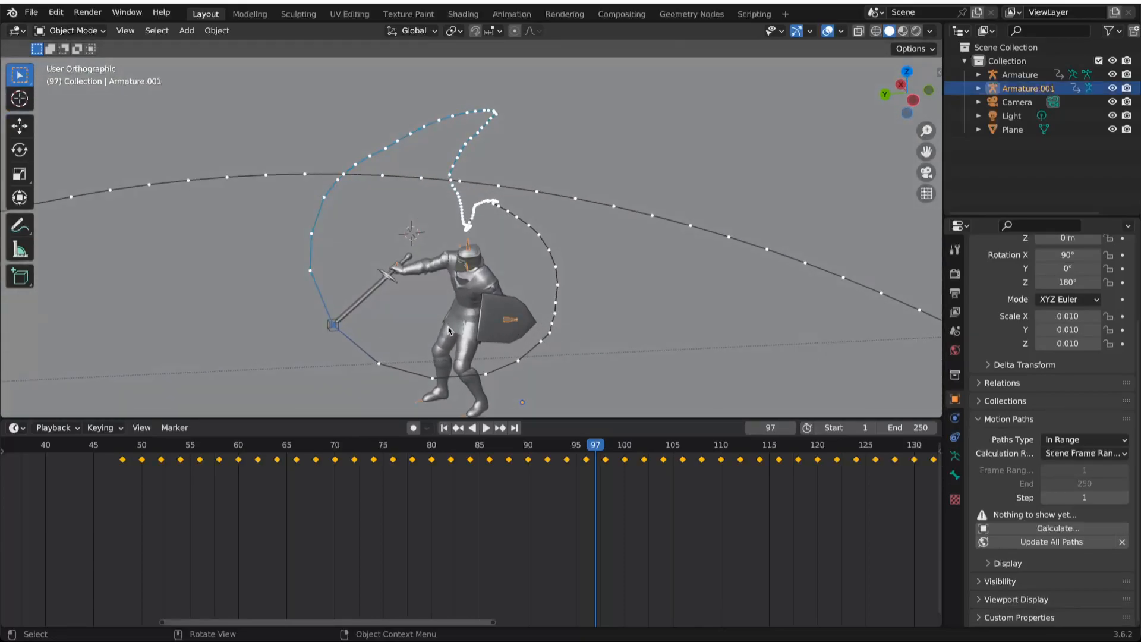
scroll(508, 311, down, 2)
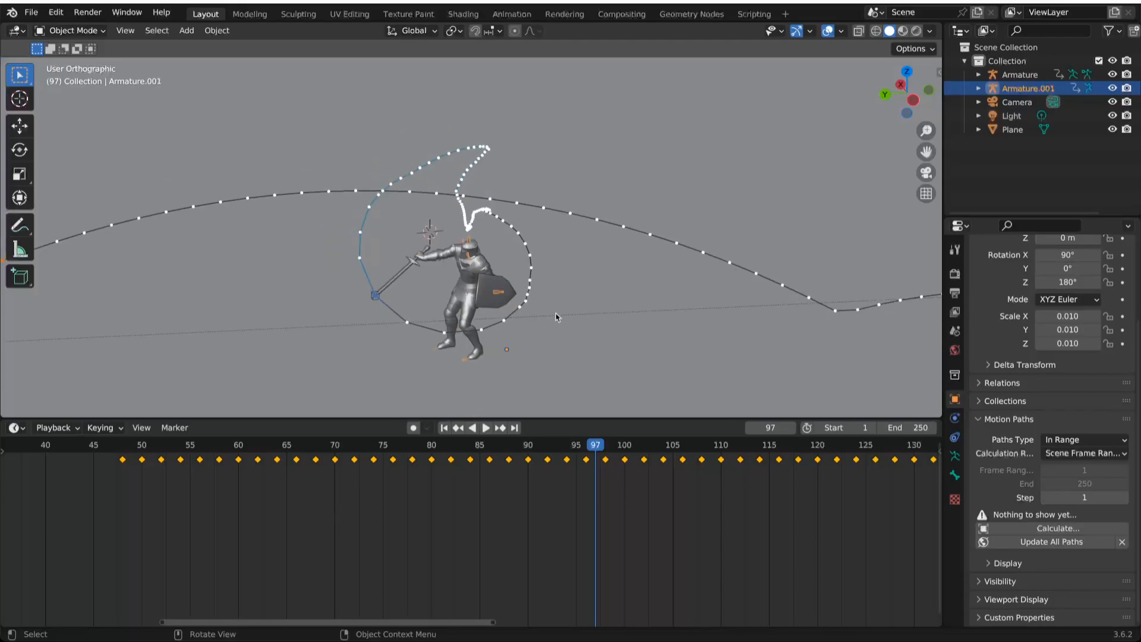
key(g)
key(y)
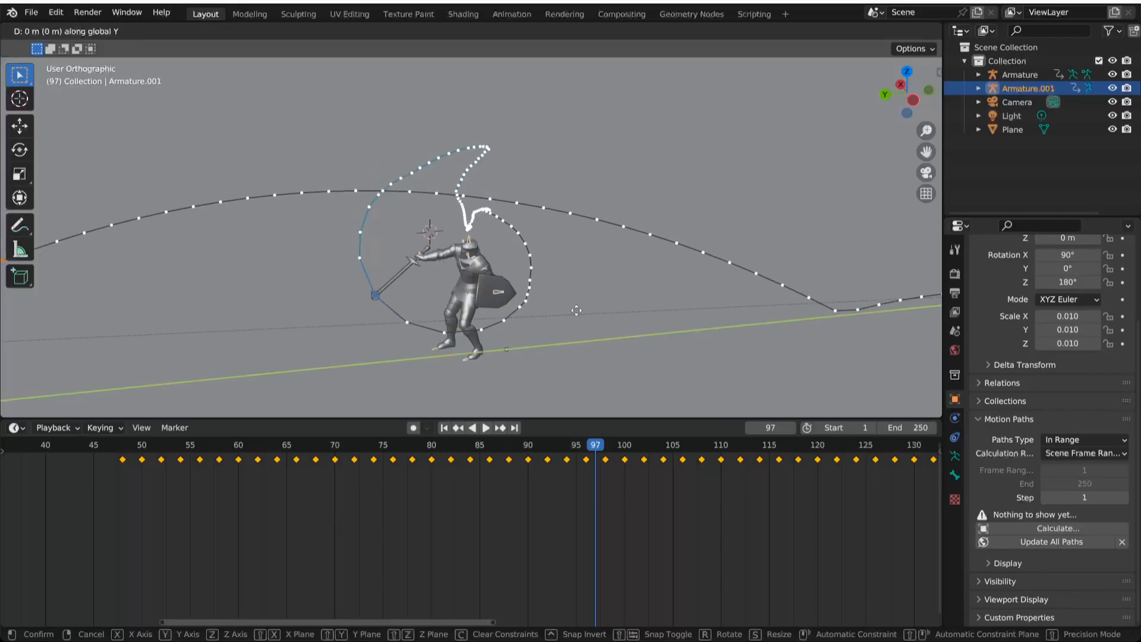
click(877, 302)
In top view, move the slashing knight about -0.063 m along X toward the ball's path.
middle_drag(748, 306, 628, 317)
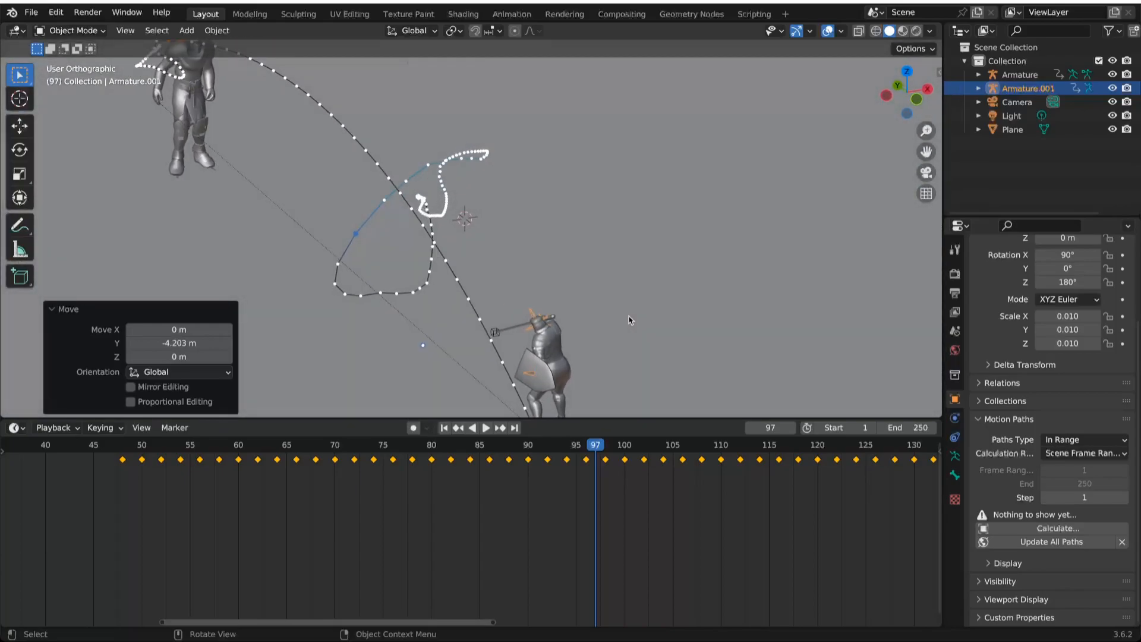
key(KP_7)
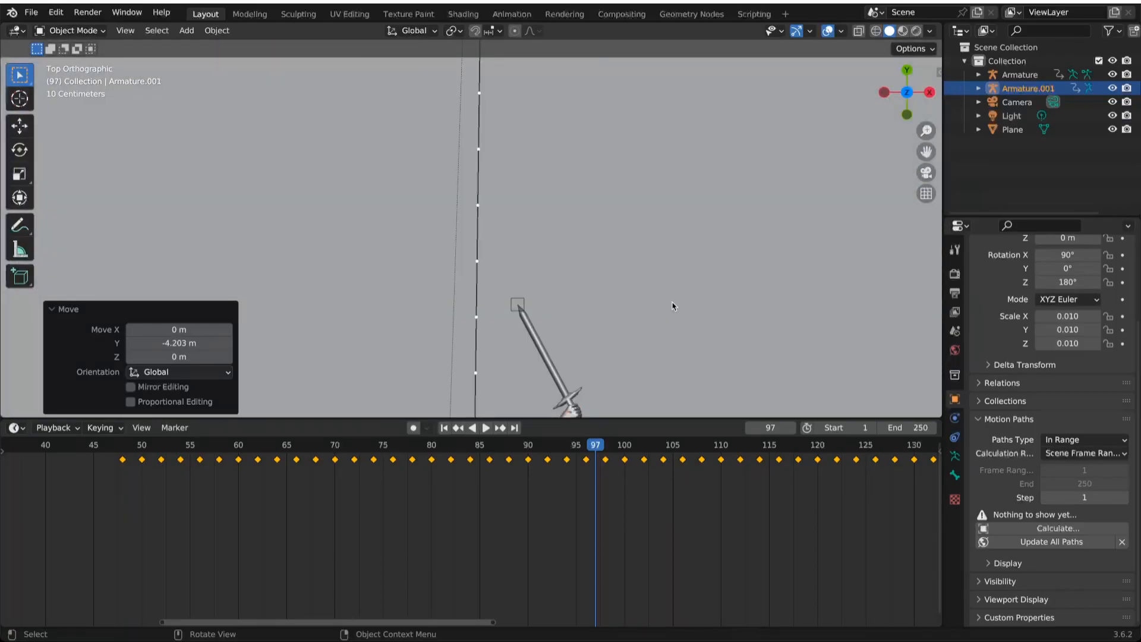
key(g)
click(652, 287)
Go to frame 76 and shift the slashing knight's keyframes earlier so his frame 97 slash pose lands there.
middle_drag(343, 302, 575, 247)
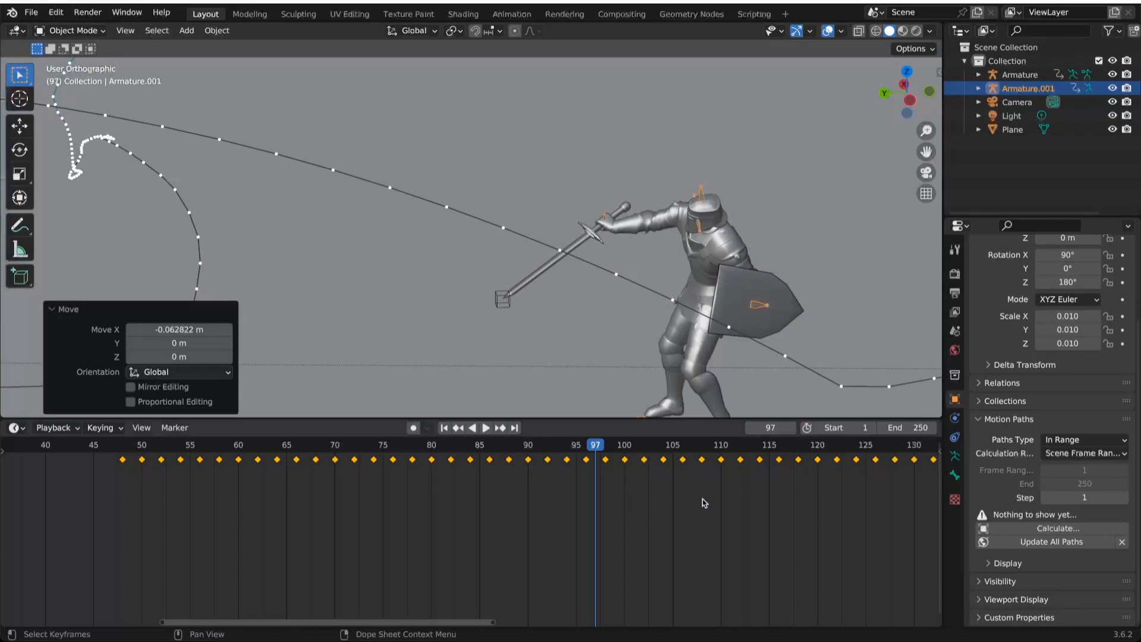
key(space)
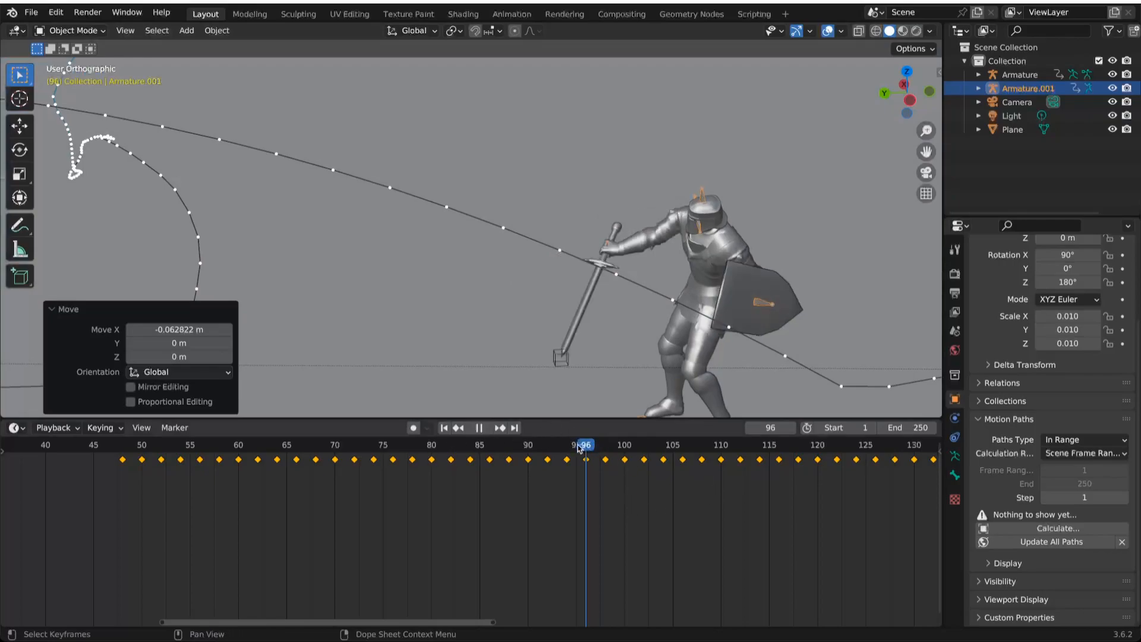
click(390, 443)
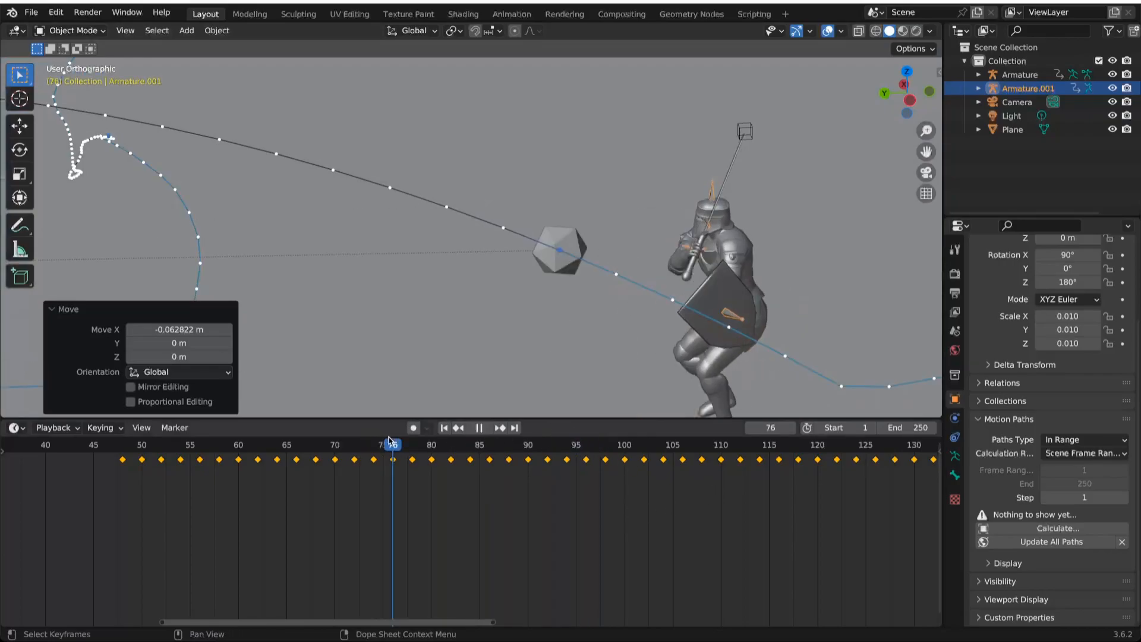
key(space)
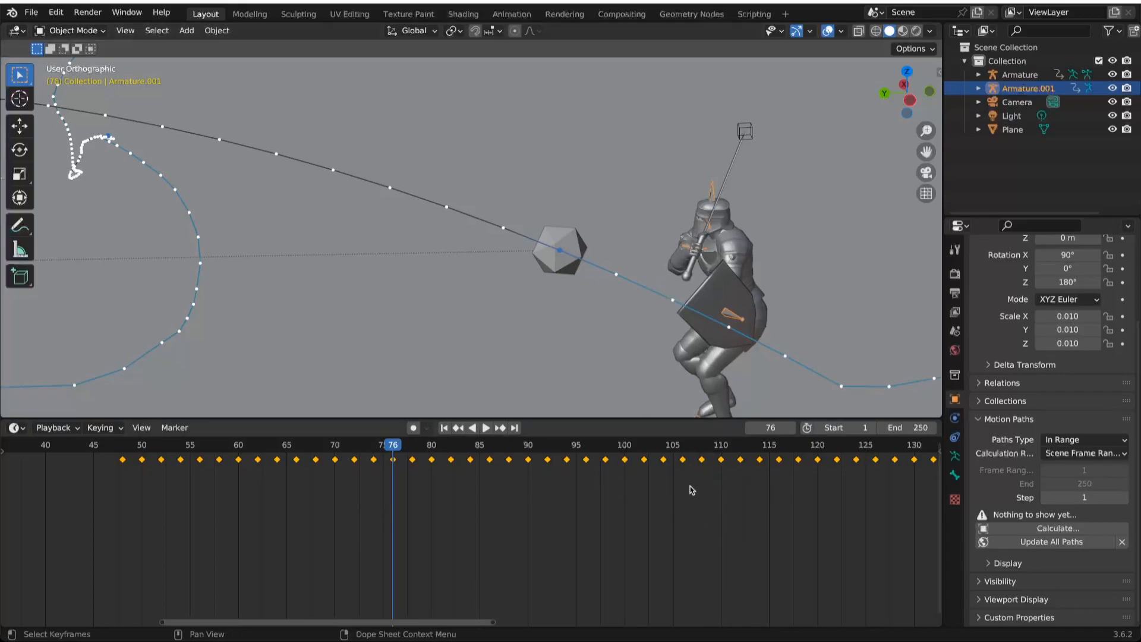
key(g)
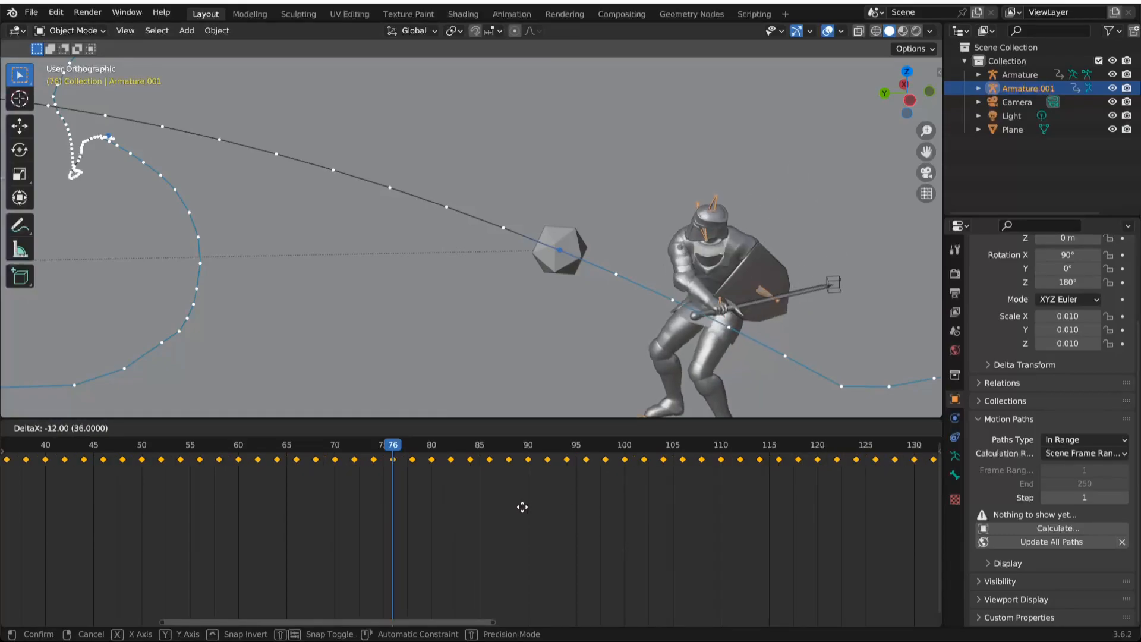
click(487, 507)
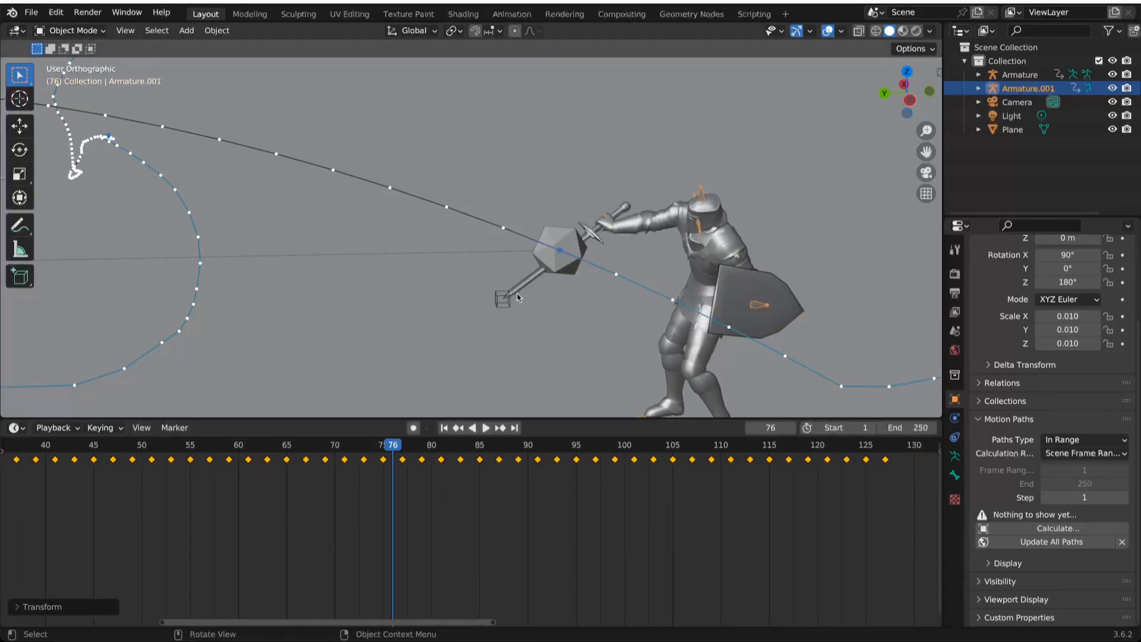
Move the slashing knight horizontally in top view with Z locked to line his sword up with the ball, and scale him to 0.011.
middle_drag(599, 299, 441, 281)
key(KP_7)
key(g)
key(shift+z)
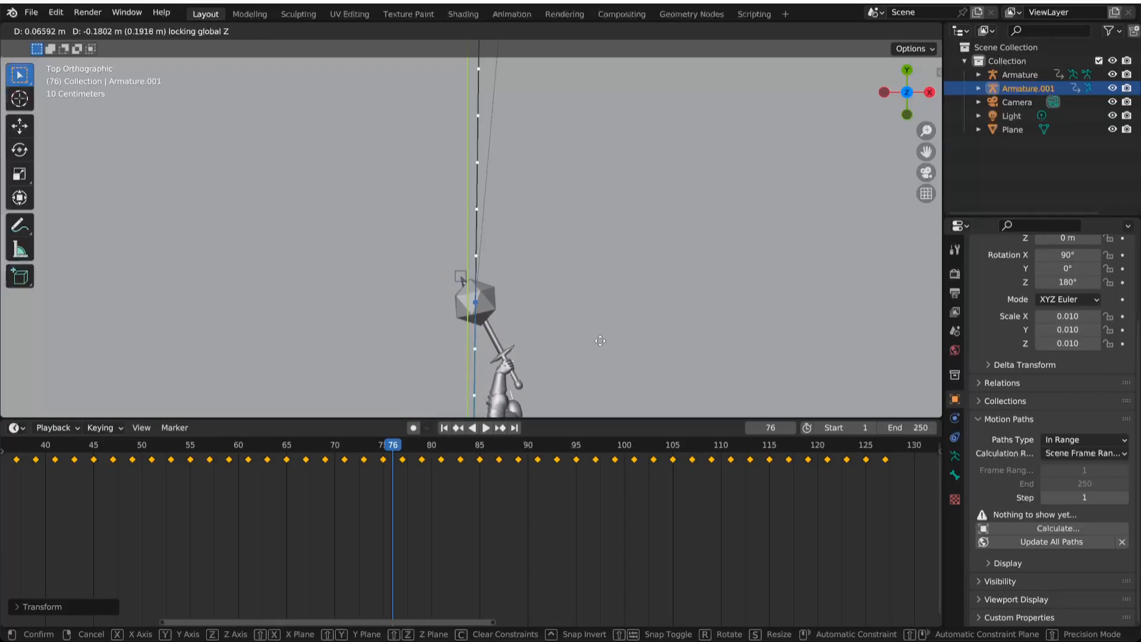
click(598, 333)
mouse_move(597, 332)
middle_down()
mouse_move(548, 340)
mouse_move(596, 327)
middle_up()
scroll(597, 327, down, 5)
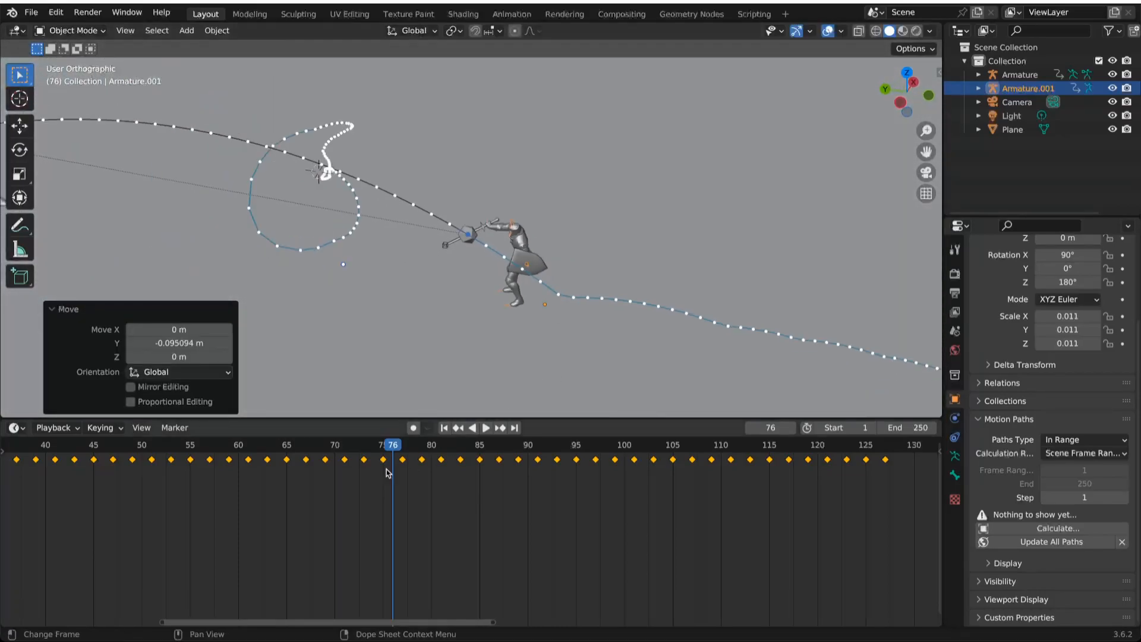
Update the motion path of the empty on the slashing knight's sword to match his new position and timing.
drag(390, 450, 394, 478)
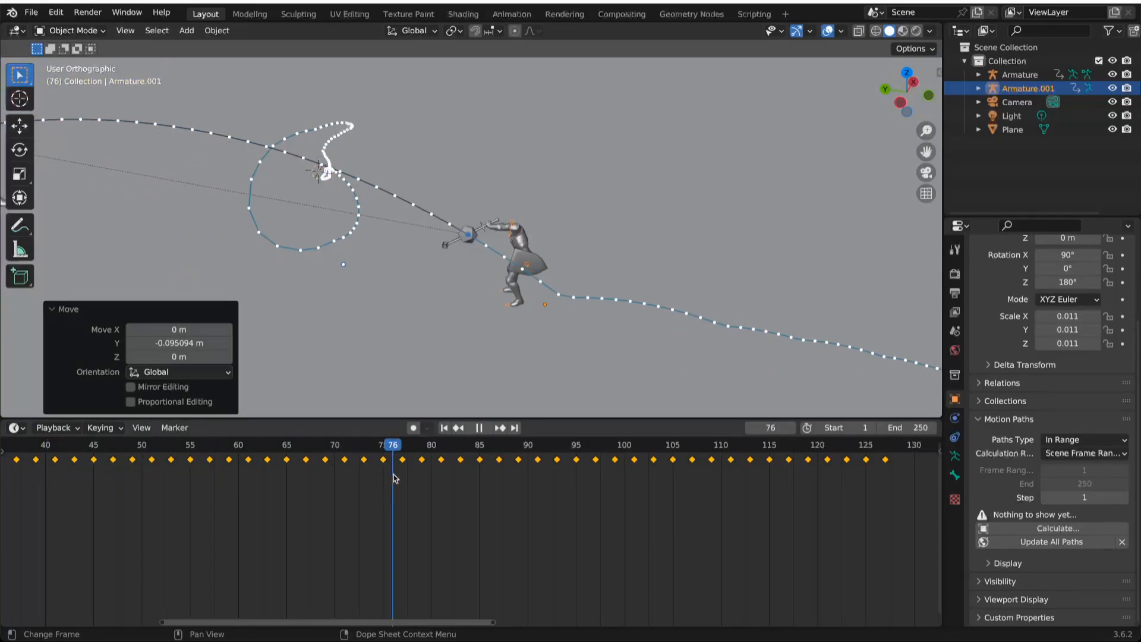
click(468, 234)
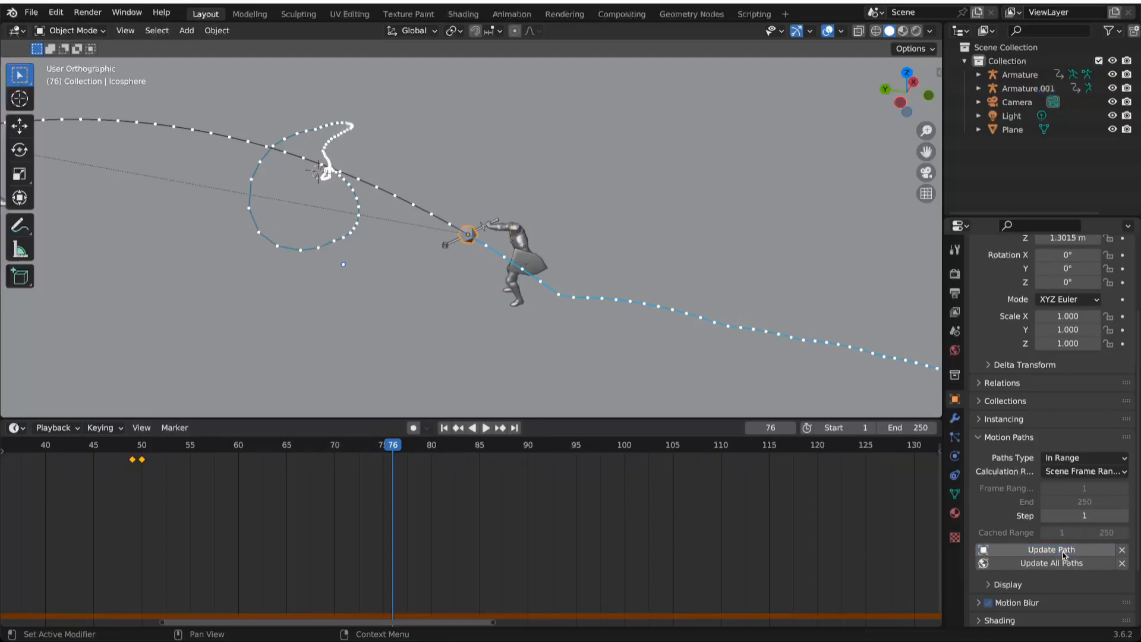
click(445, 245)
click(1005, 550)
Scrub the animation between about frames 45 and 87 to check the timing of the throw against the sword slash.
middle_drag(523, 279, 562, 294)
drag(412, 454, 403, 458)
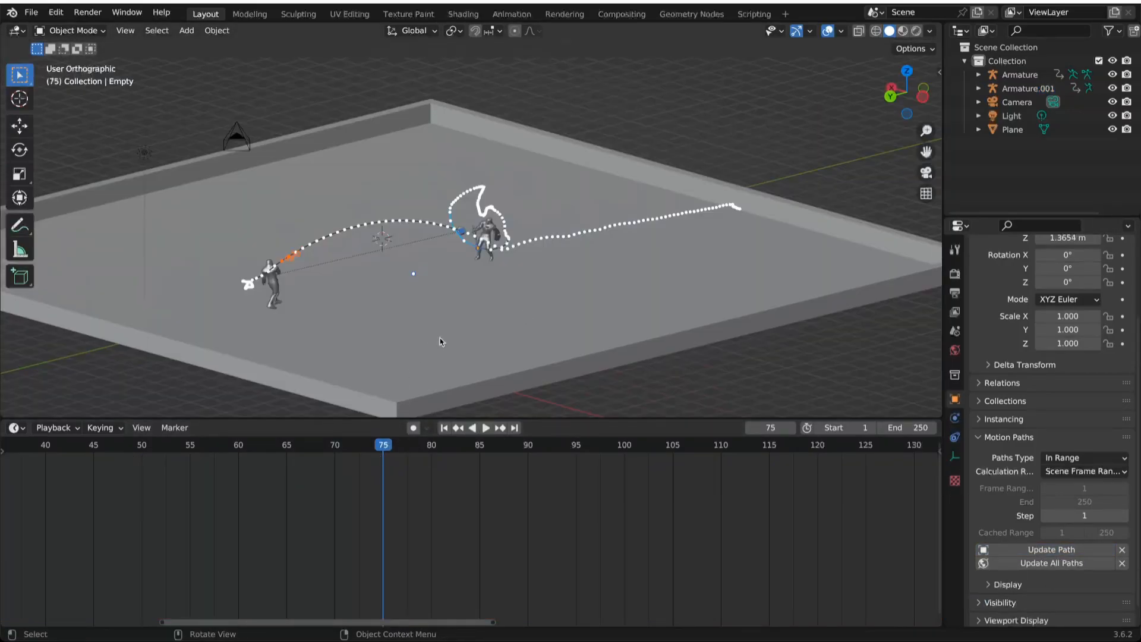
scroll(440, 339, up, 4)
shift+middle_drag(357, 344, 533, 288)
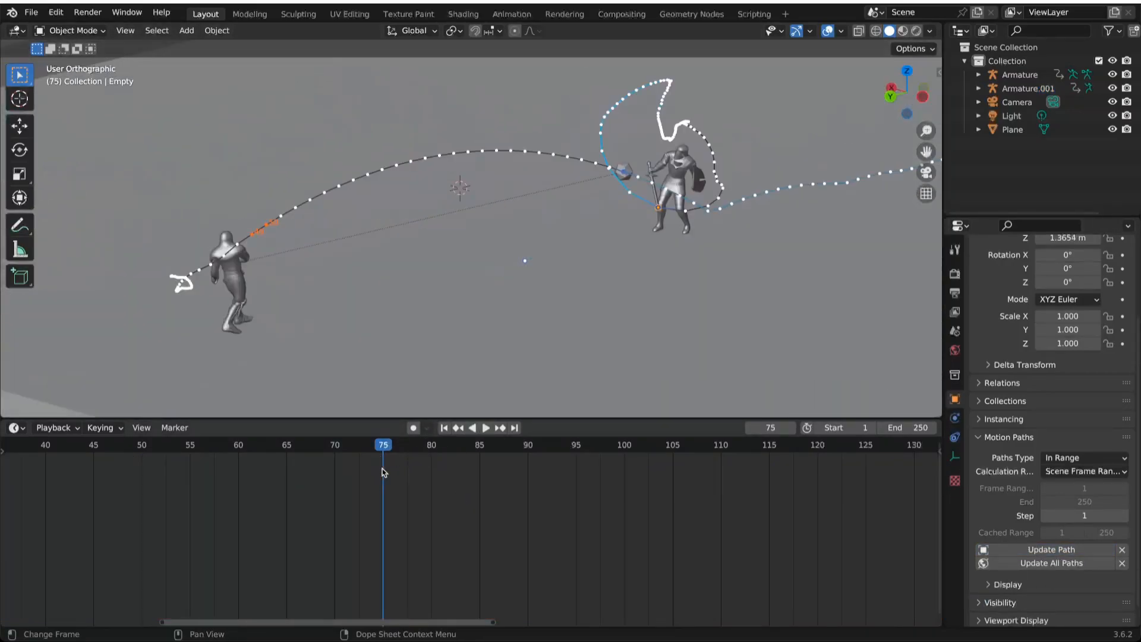
drag(385, 447, 27, 447)
key(space)
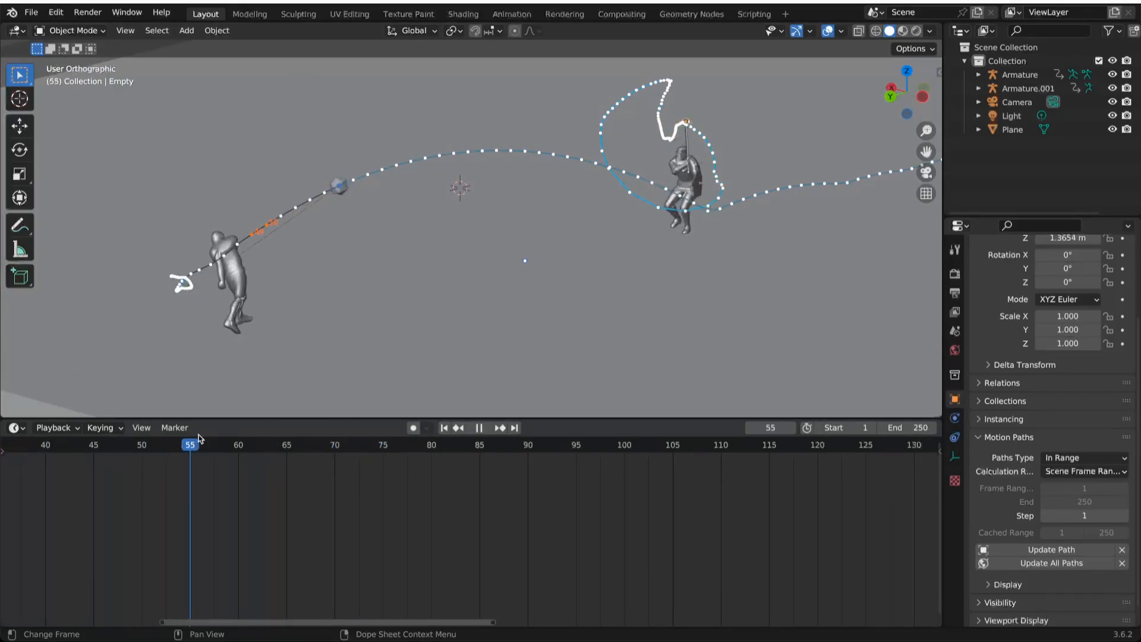
click(402, 446)
drag(402, 445, 89, 440)
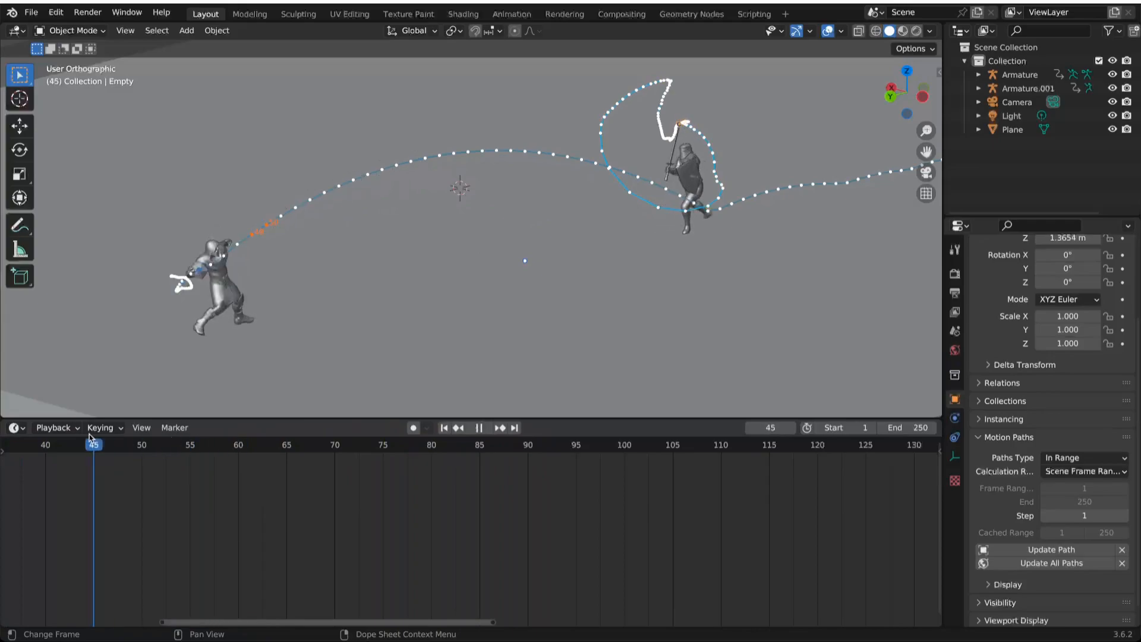
click(499, 470)
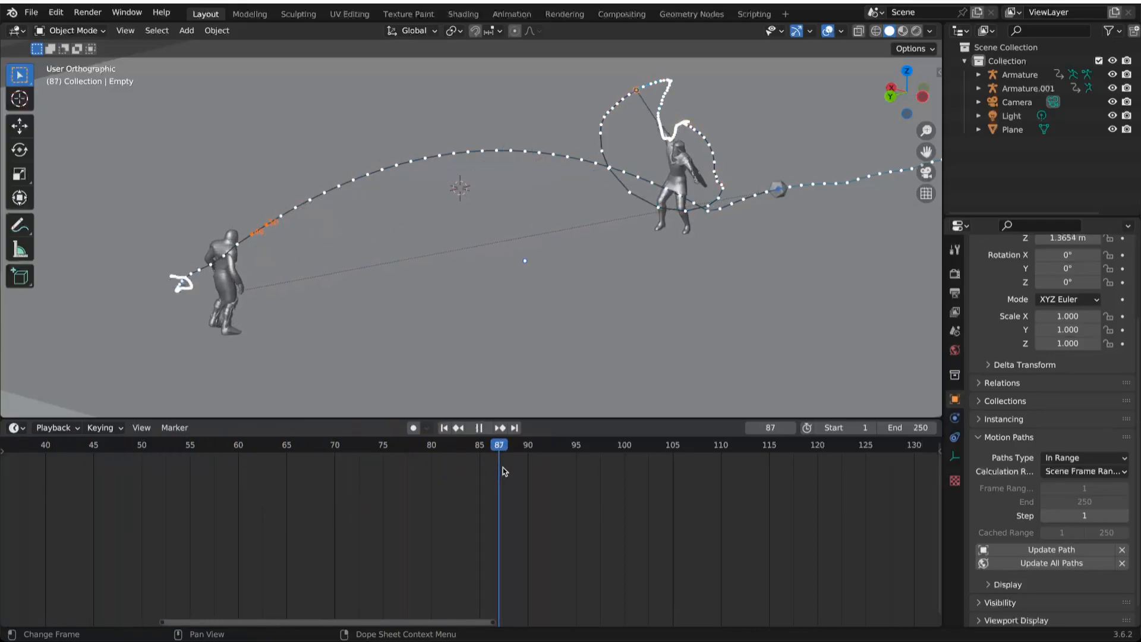